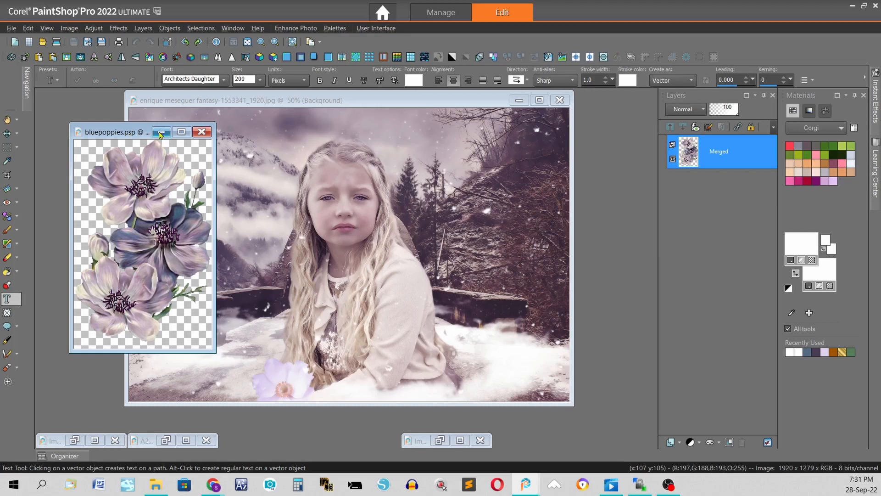
- With bluepoppies.psp minimized out of the way, duplicate the photo of the girl in the snow and close the original
click(161, 132)
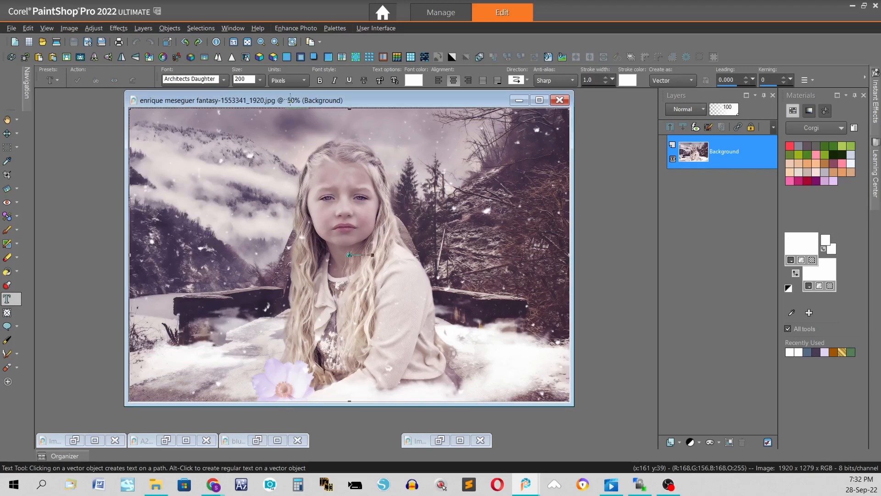
key(shift+d)
click(560, 101)
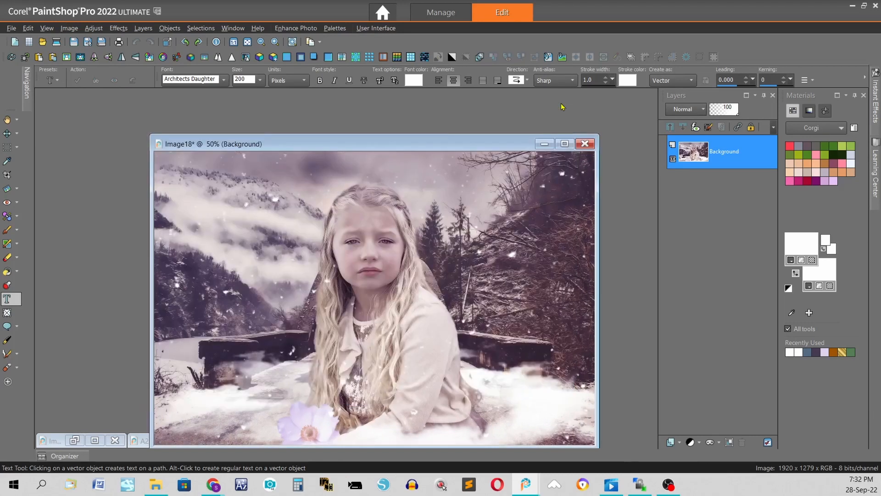
- Resize all layers of the duplicated photo to 30 percent with Bicubic resampling and promote its background to a raster layer
click(167, 42)
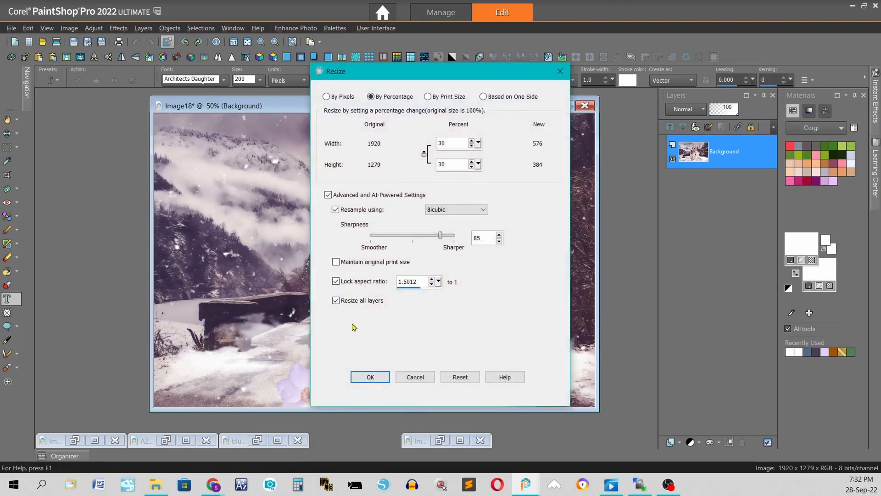
click(371, 377)
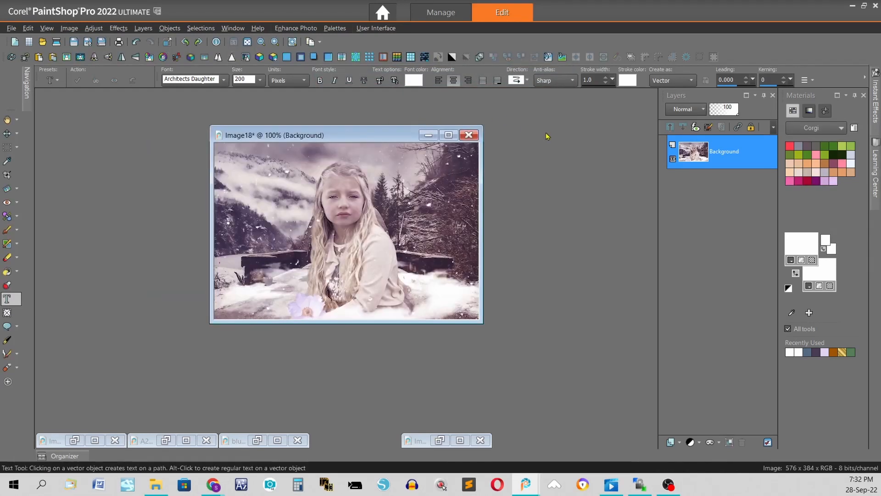
right_click(724, 159)
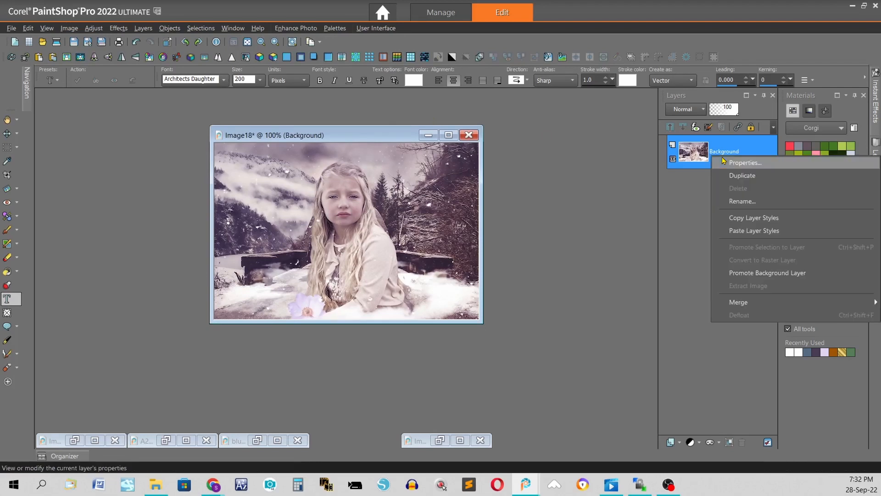
click(746, 275)
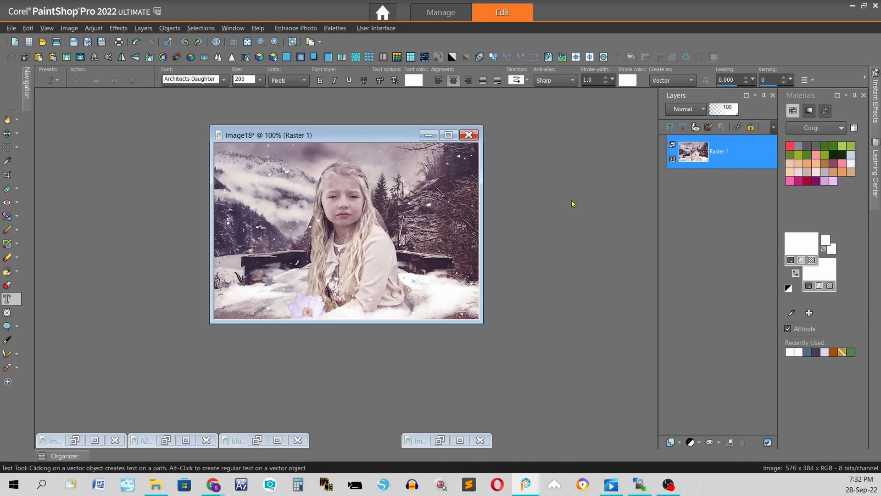
- Create a transparent 600 × 400 pixel raster image and select its entire canvas
click(15, 43)
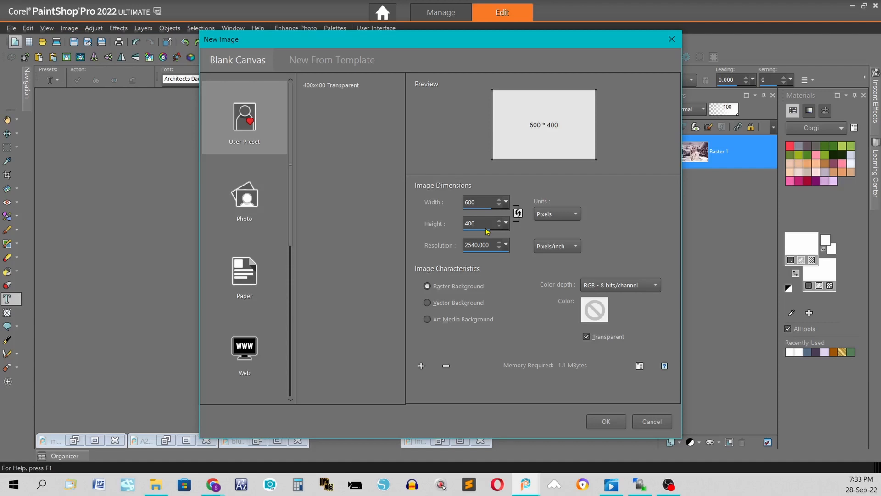
click(600, 425)
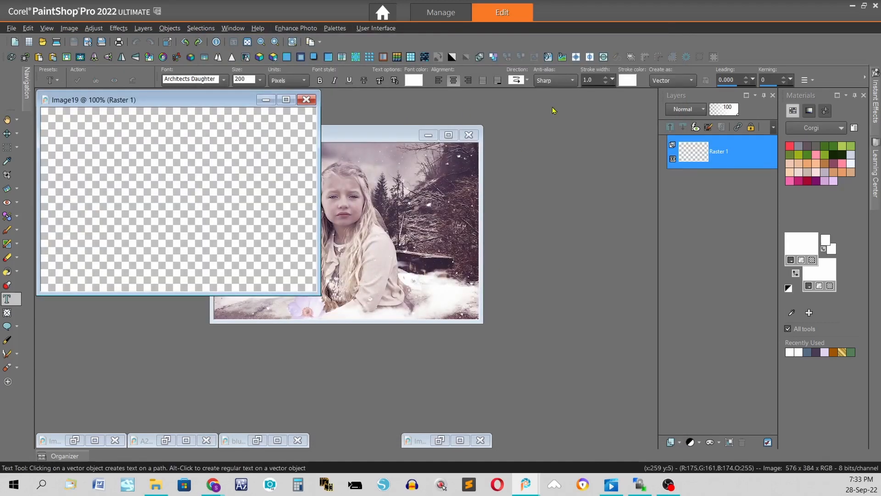
click(632, 58)
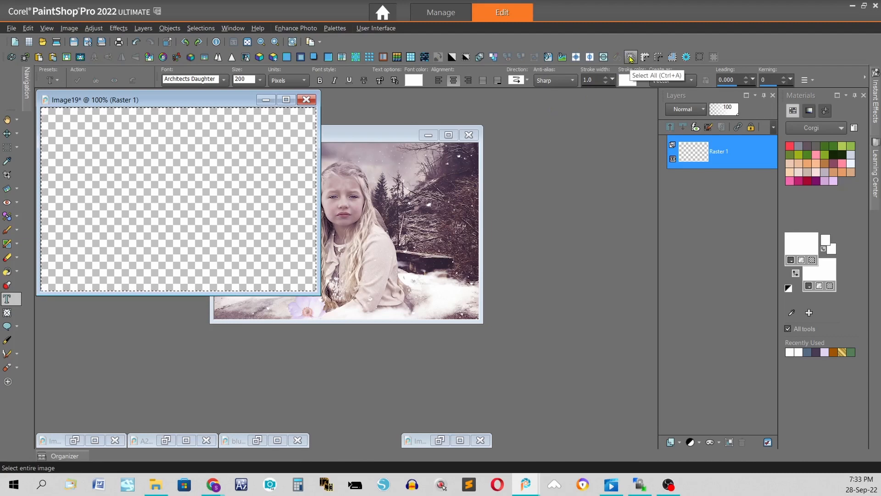
drag(221, 100, 358, 152)
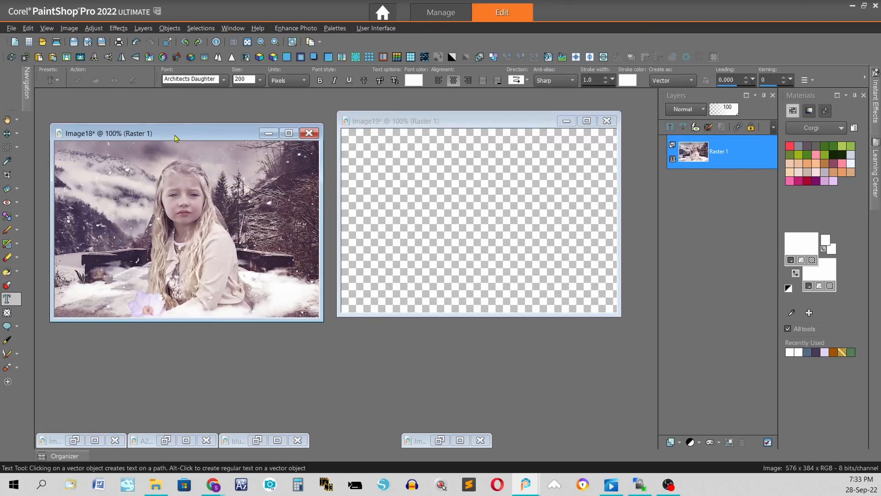
- Paste the copied girl photo into the selection on the blank canvas and remove the selection
click(391, 128)
right_click(391, 130)
mouse_move(427, 166)
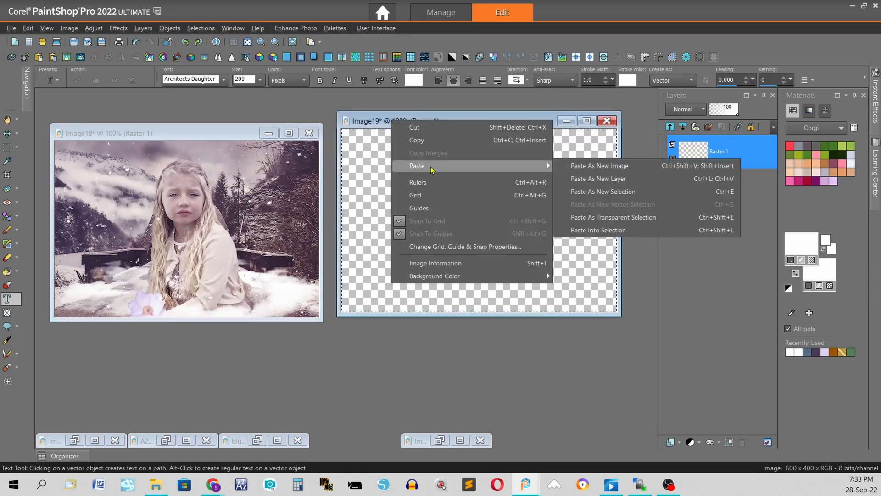
click(603, 230)
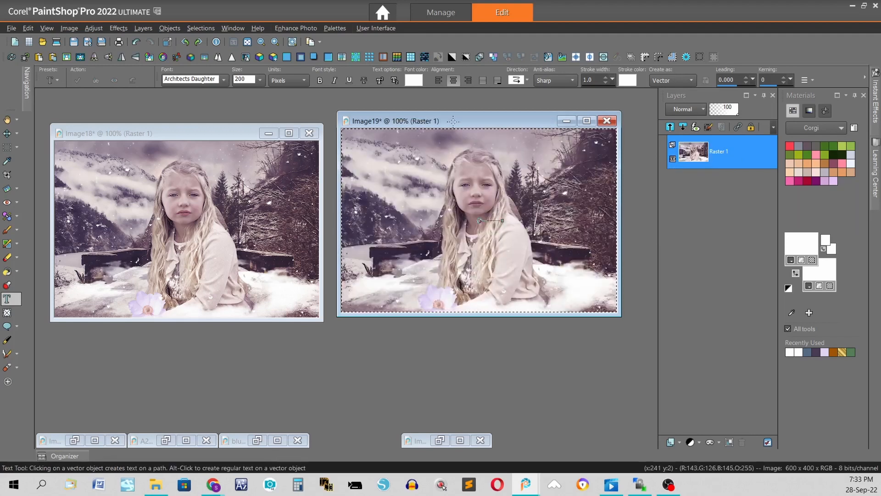
key(ctrl+d)
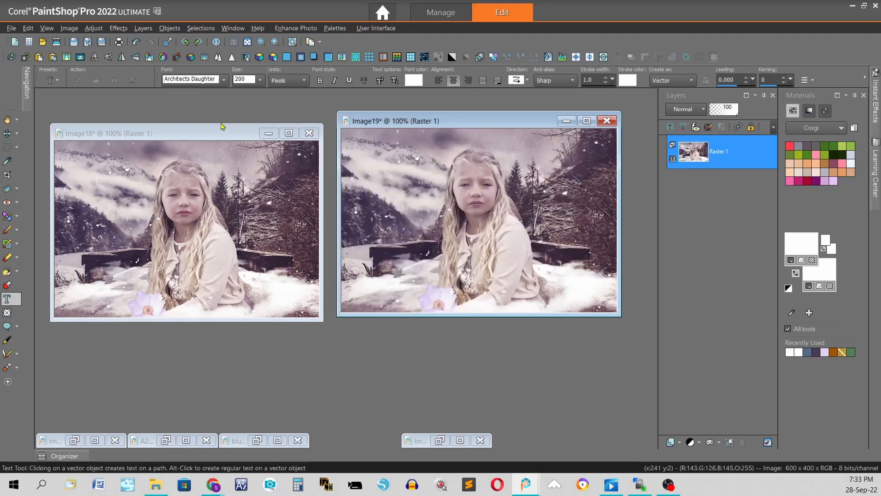
- Apply a Gaussian Blur with a radius of 15 to the pasted photo in the 600 × 400 image
click(93, 29)
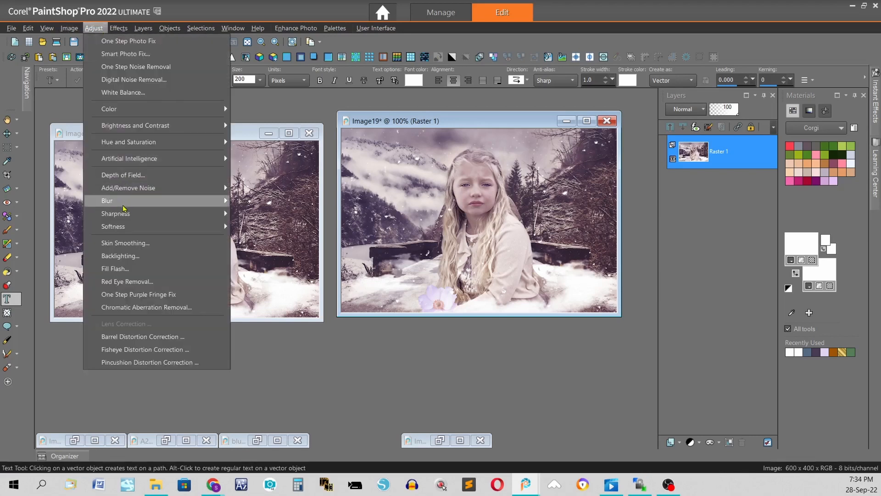
mouse_move(191, 203)
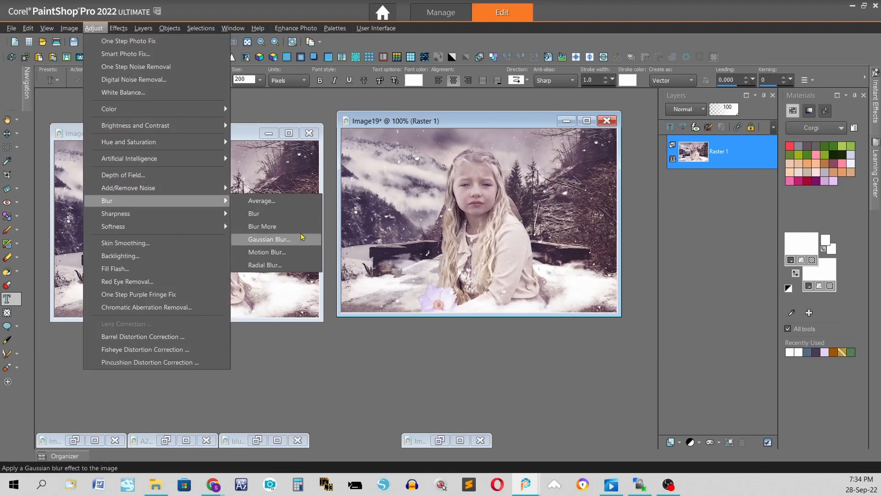
drag(405, 123, 403, 131)
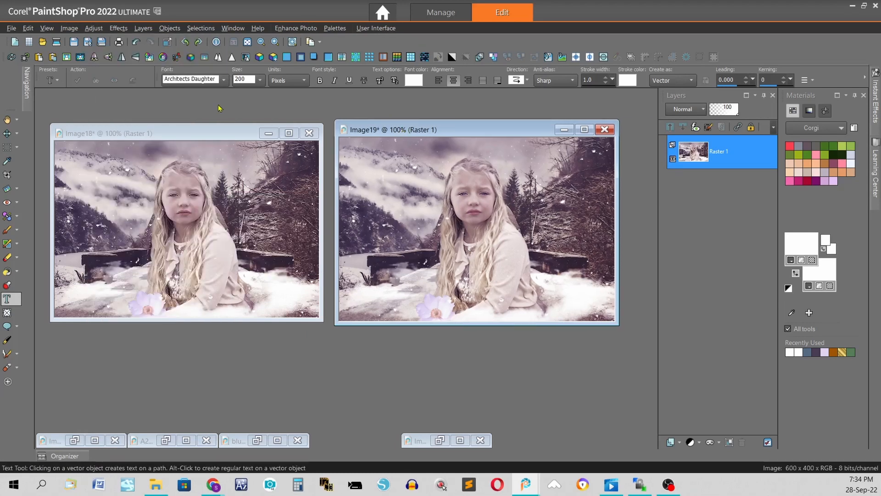
click(205, 59)
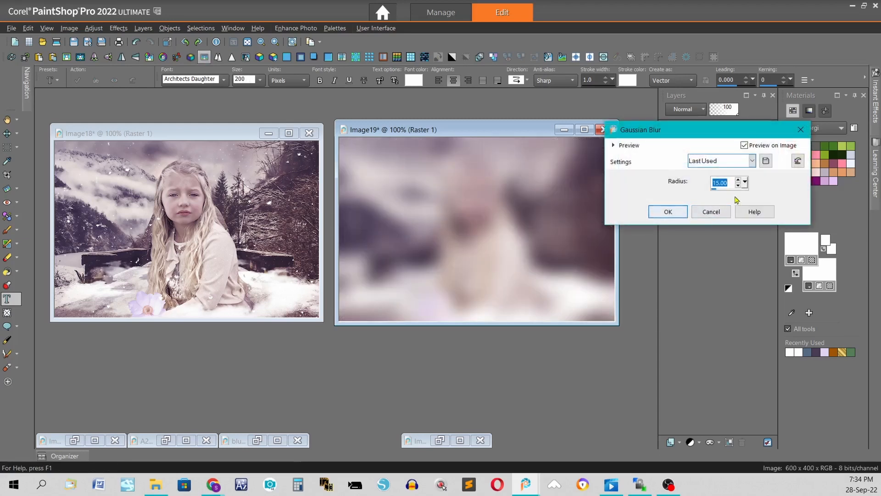
click(671, 214)
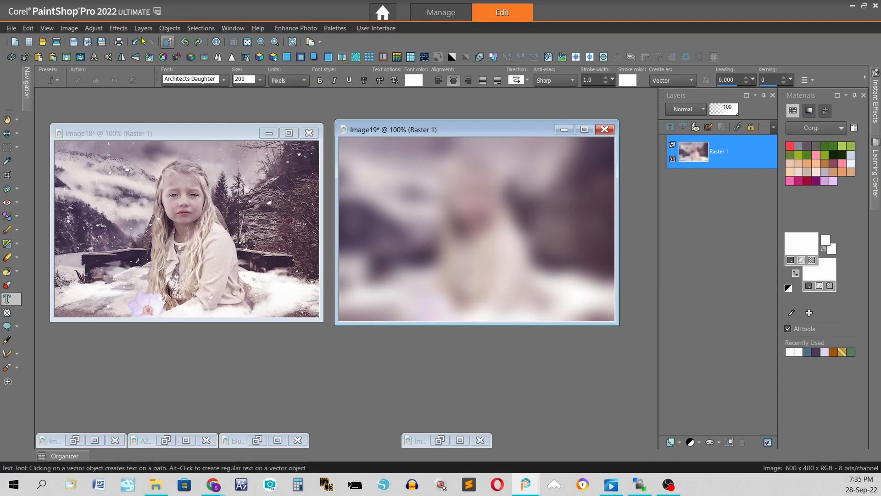
- Apply Seamless Tiling to the blurred image with the Corner method, Horizontal direction, 0 horizontal offset and 100 percent transition
click(120, 29)
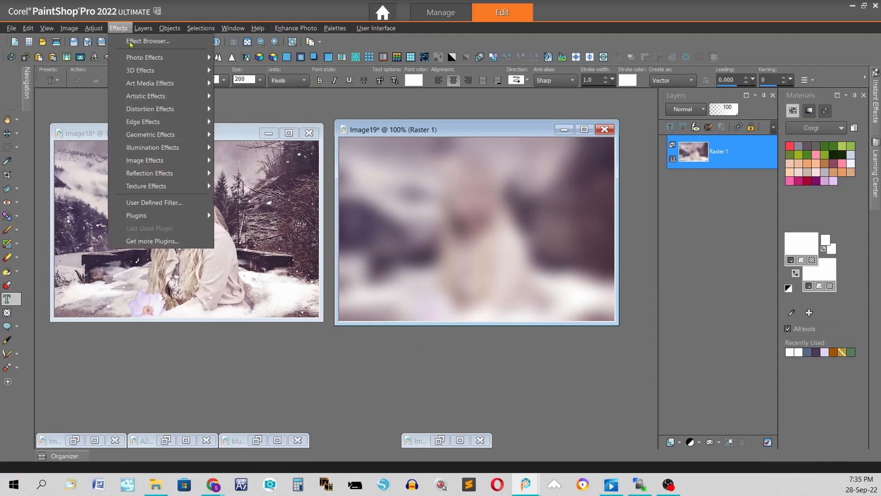
mouse_move(174, 161)
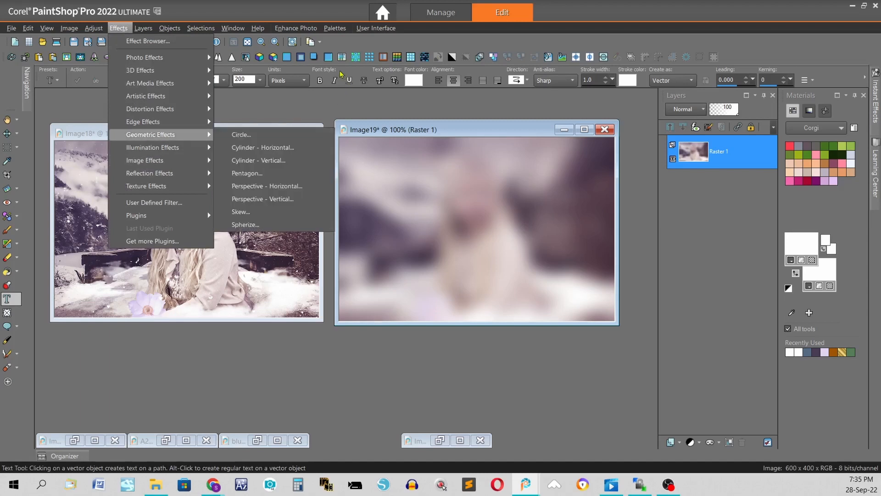
click(254, 186)
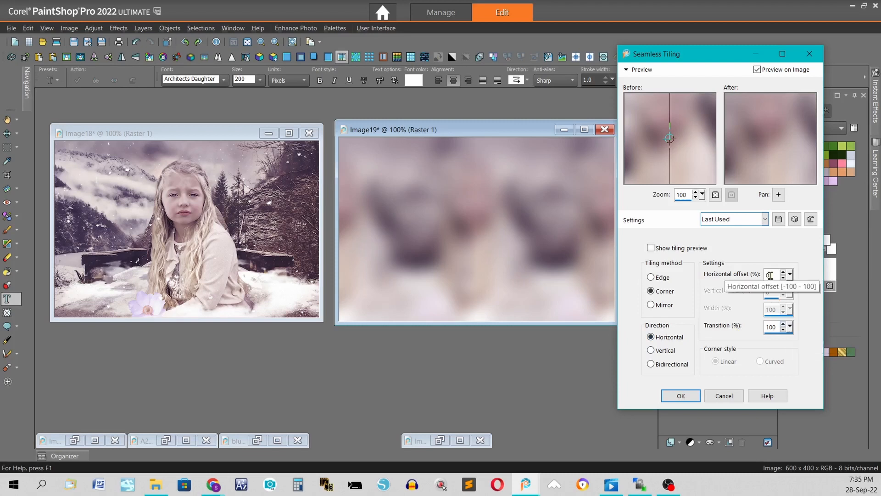
click(680, 396)
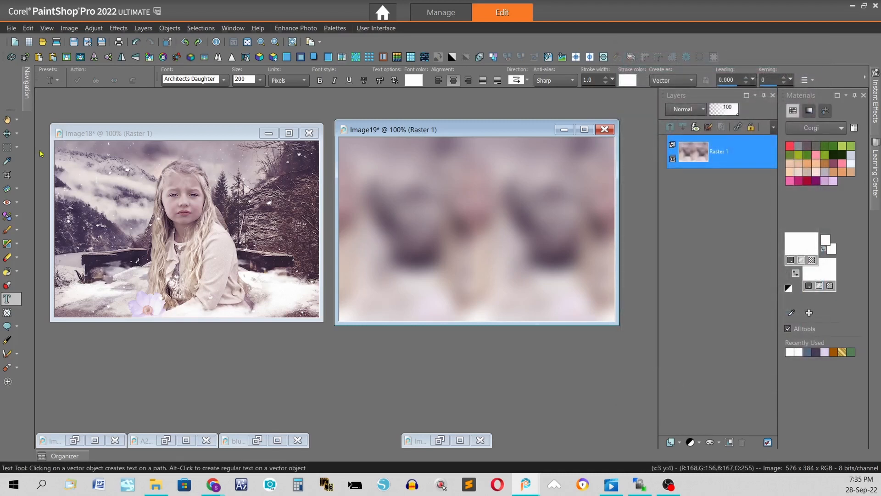
- Draw an elliptical selection with feather 50, about 406 × 244 pixels, around the girl's head and shoulders in the resized photo
click(17, 146)
click(56, 147)
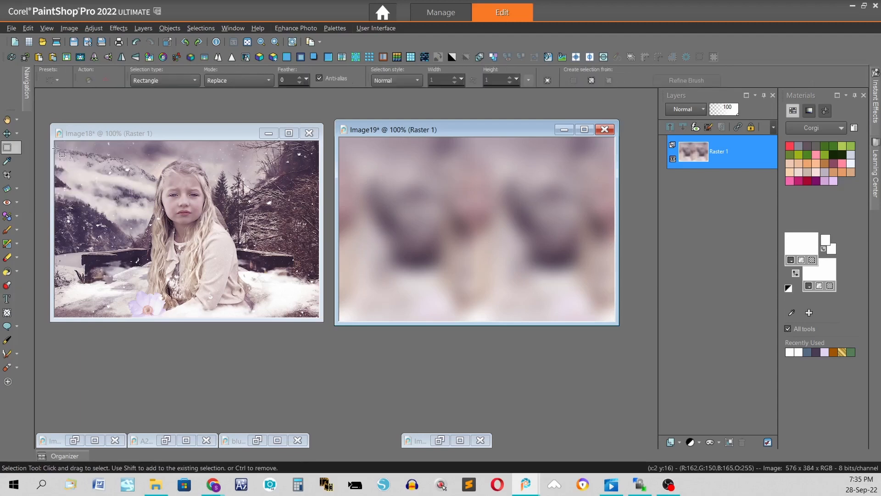
click(194, 81)
click(140, 126)
click(282, 80)
text(50)
click(184, 202)
drag(184, 203, 277, 258)
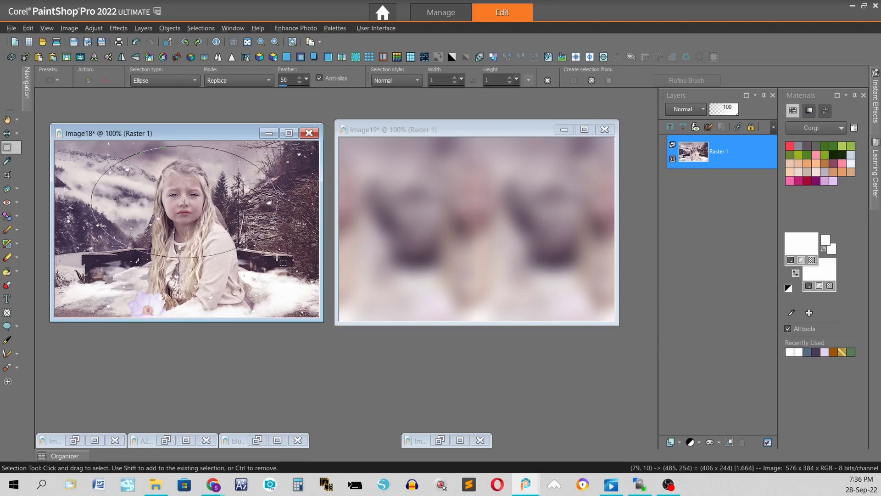
drag(277, 257, 278, 258)
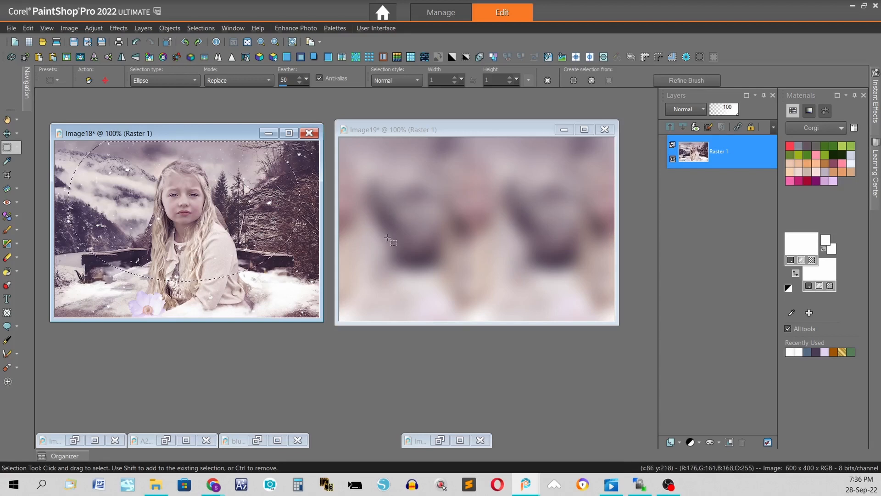
- Paste the copied elliptical cutout of the girl as a new layer on the blurred image and minimize the source photo
right_click(437, 129)
mouse_move(471, 175)
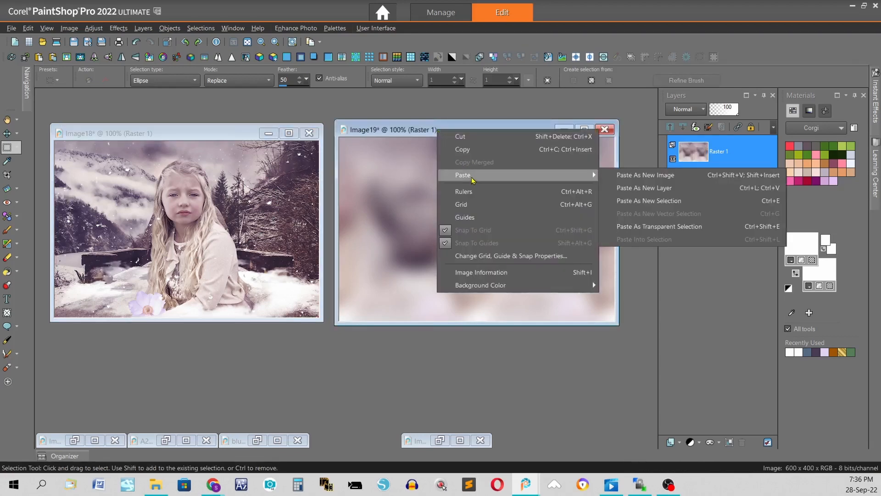
click(644, 188)
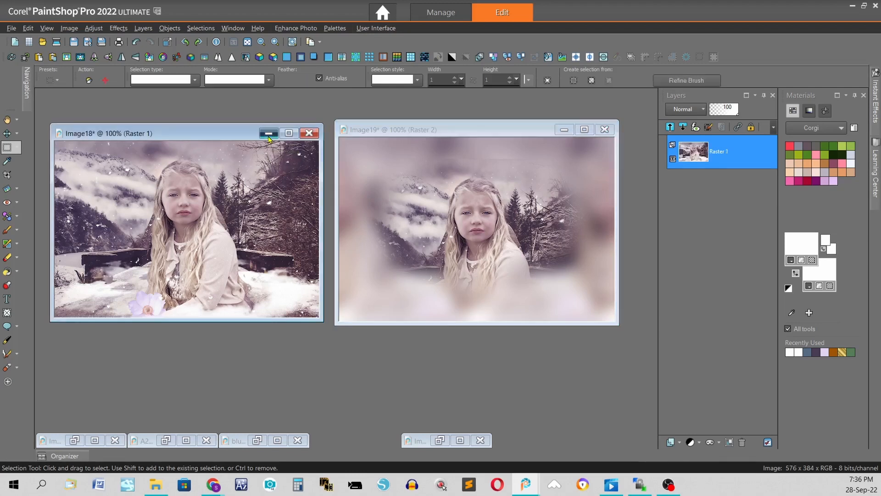
click(270, 138)
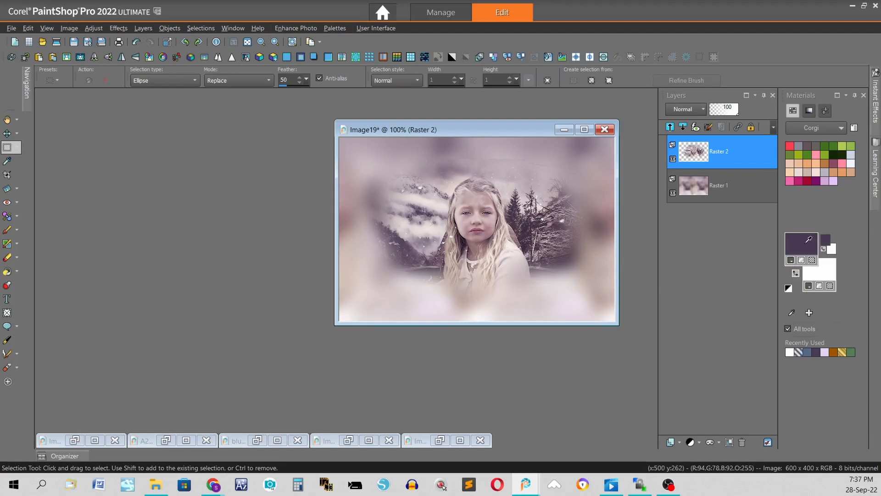
- Set the foreground color to dark purple #483a54 and the background color to light lilac #e1d4f0
click(809, 239)
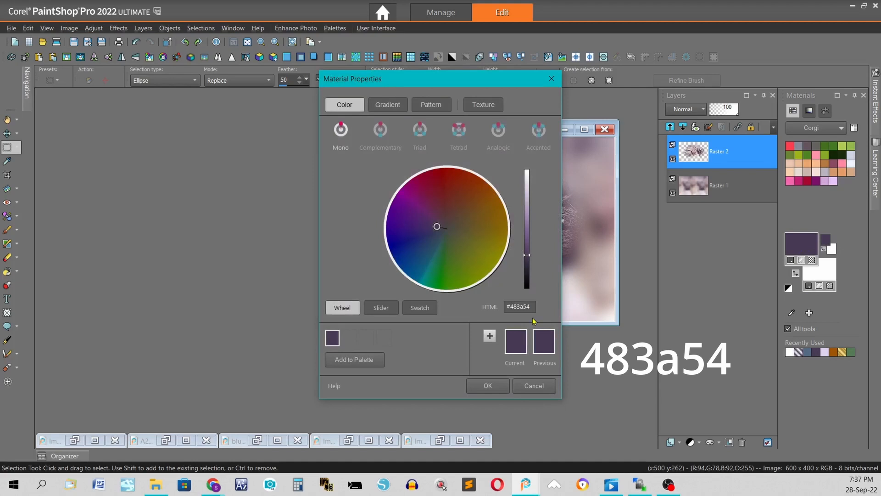
click(488, 386)
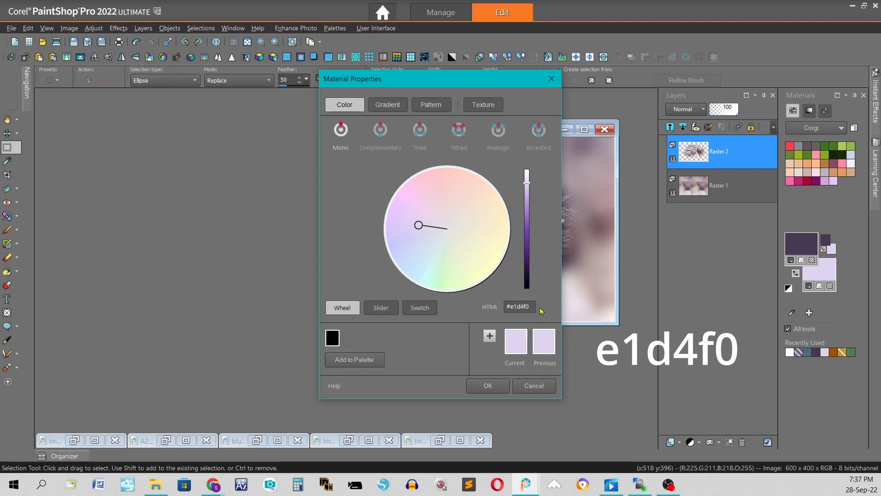
key(Return)
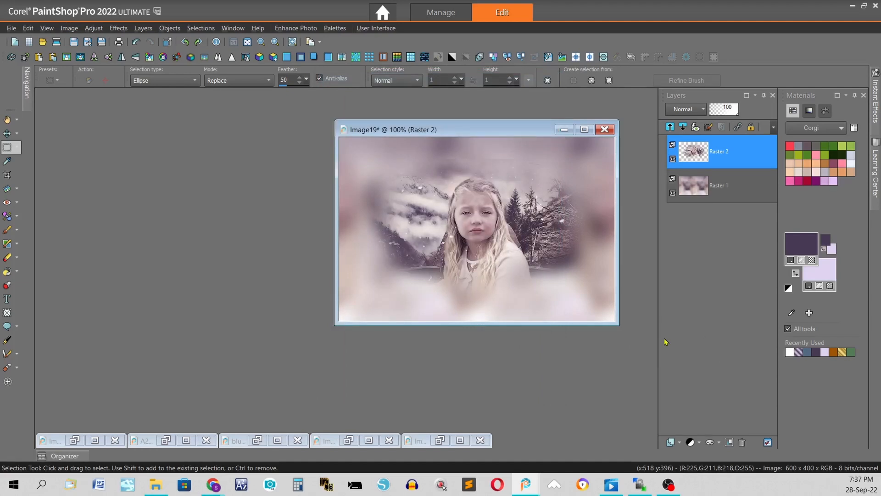
- Add a new raster layer above the girl cutout and flood fill it with the dark purple foreground color
click(671, 443)
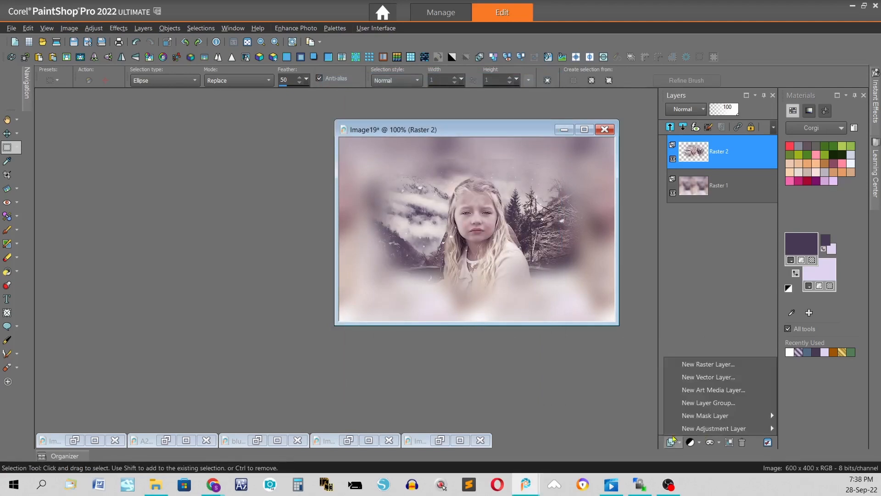
click(720, 365)
click(456, 378)
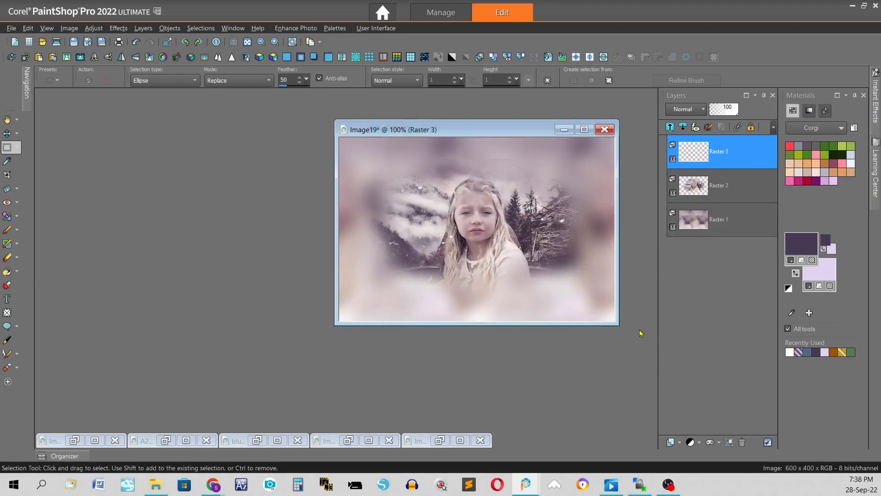
key(f)
click(513, 226)
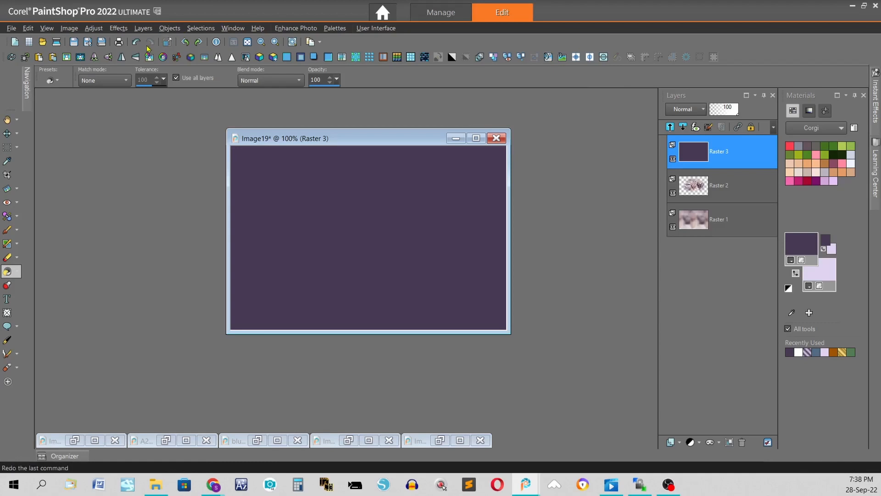
- Load the frame mask from disk onto the dark purple layer, fit to canvas with Invert transparency and Hide all mask, and merge the group
click(143, 28)
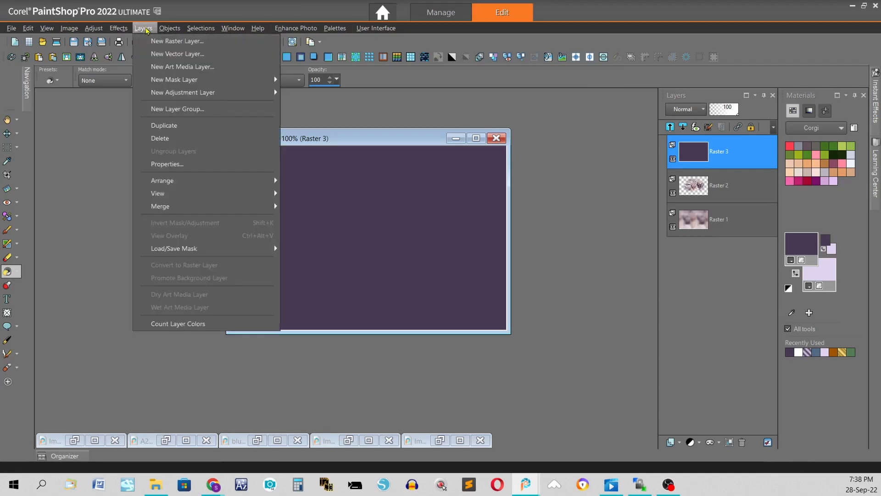
mouse_move(174, 251)
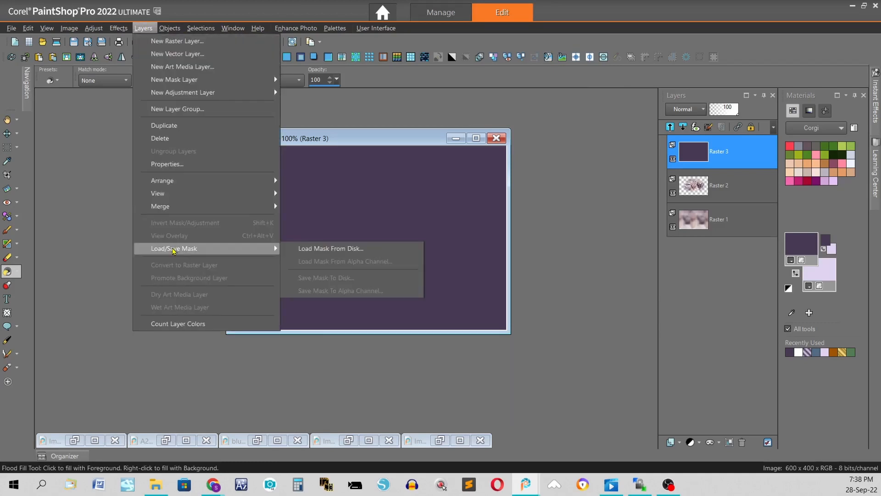
click(316, 252)
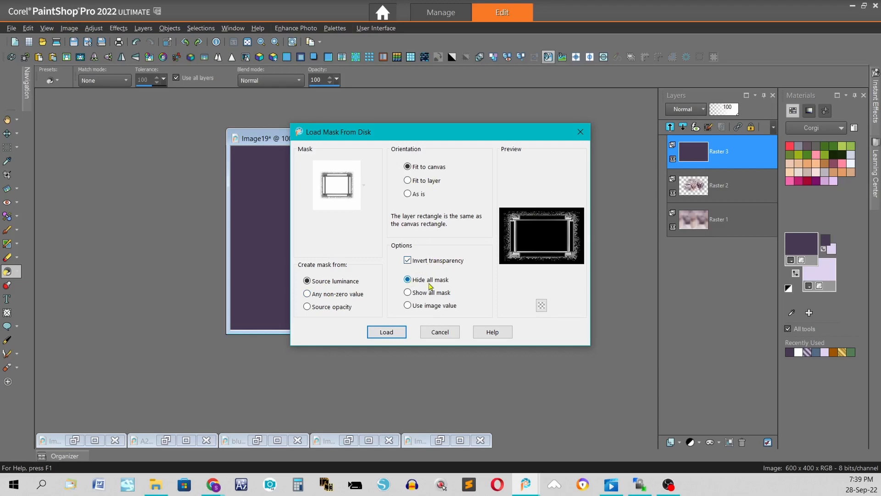
click(386, 333)
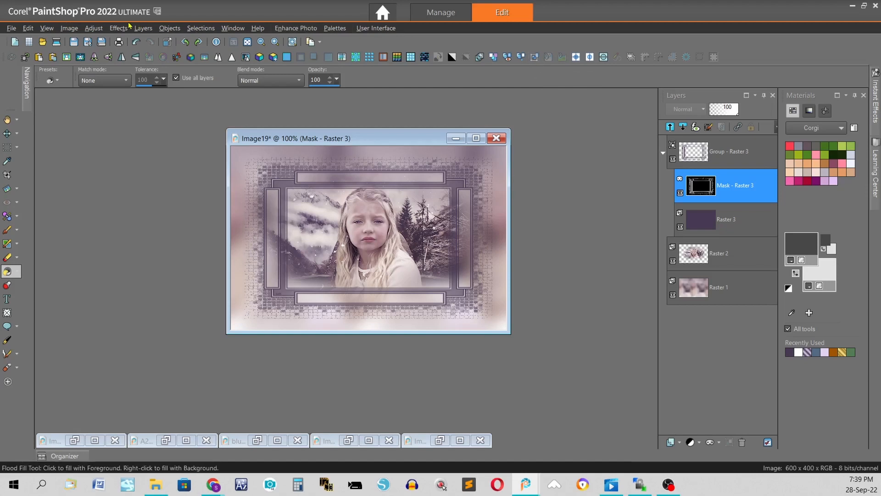
click(144, 28)
mouse_move(153, 210)
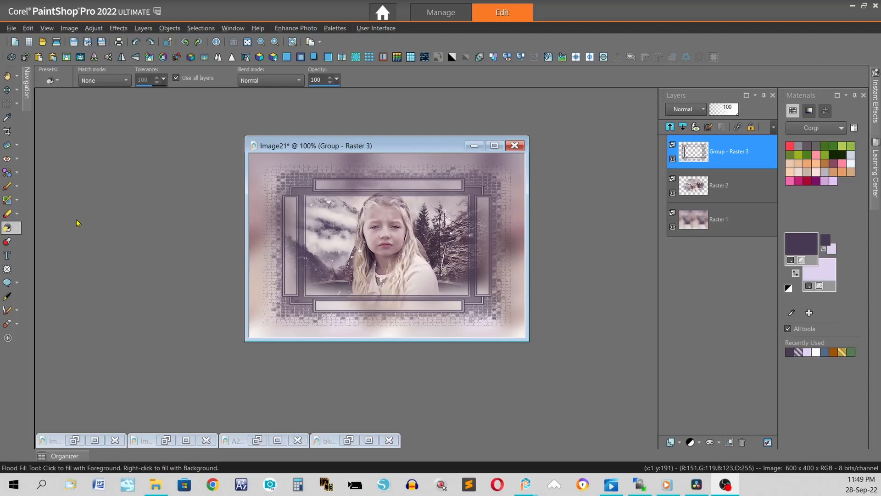
- Select the frame's top and bottom horizontal bars on the merged mask layer using the Magic Wand with tolerance 20 and feather 0
click(17, 103)
click(44, 131)
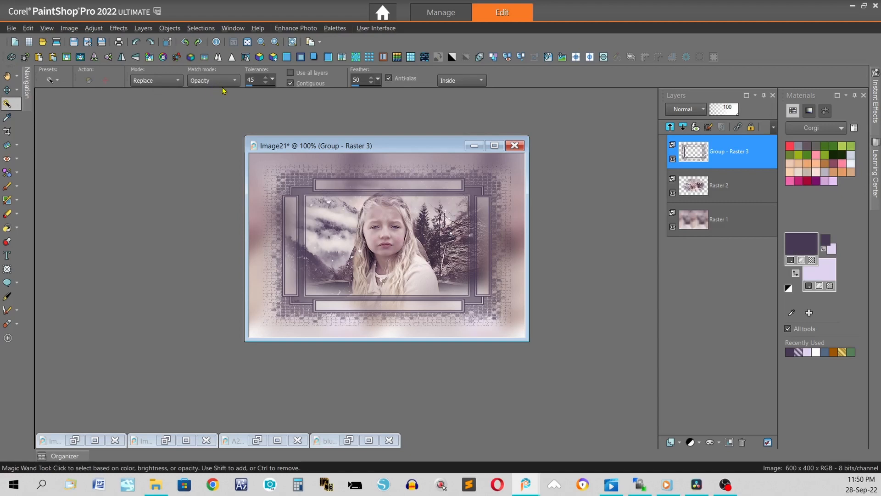
double_click(257, 79)
text(20)
drag(361, 80, 294, 67)
text(0)
click(388, 185)
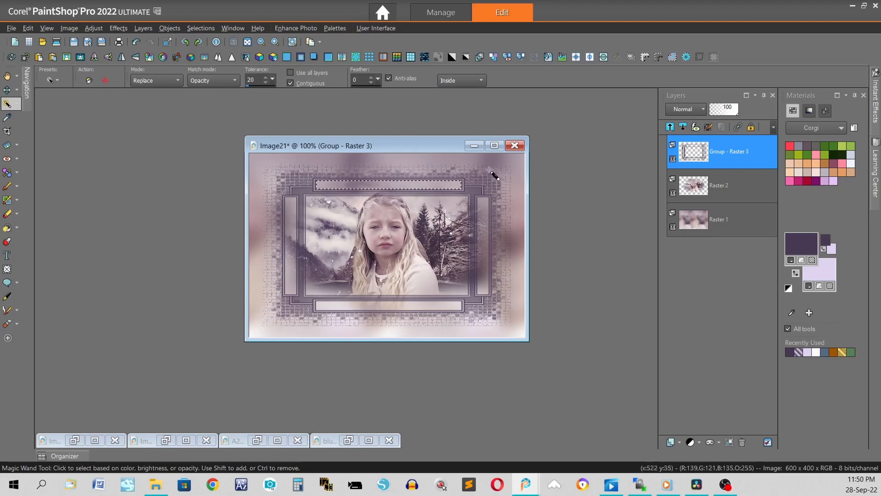
key(shift)
shift+click(408, 305)
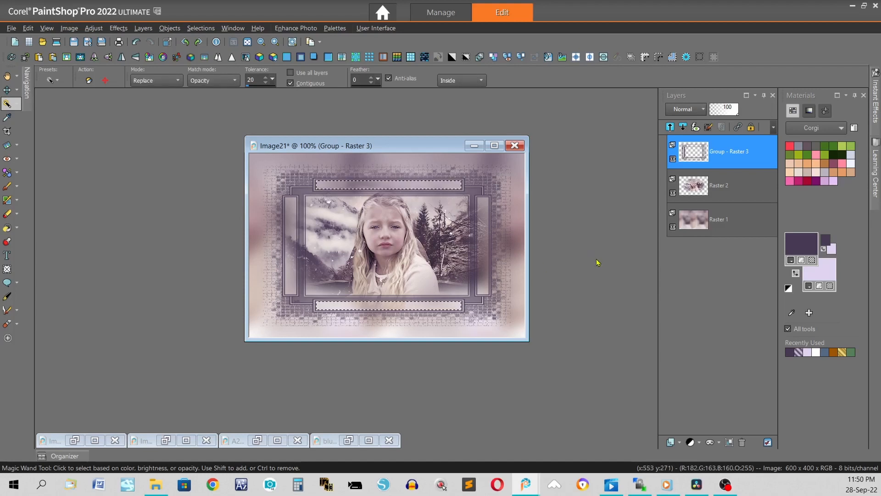
- Add a new raster layer above the frame and flood fill the two selected horizontal bars with the light lilac background color
click(679, 442)
click(721, 366)
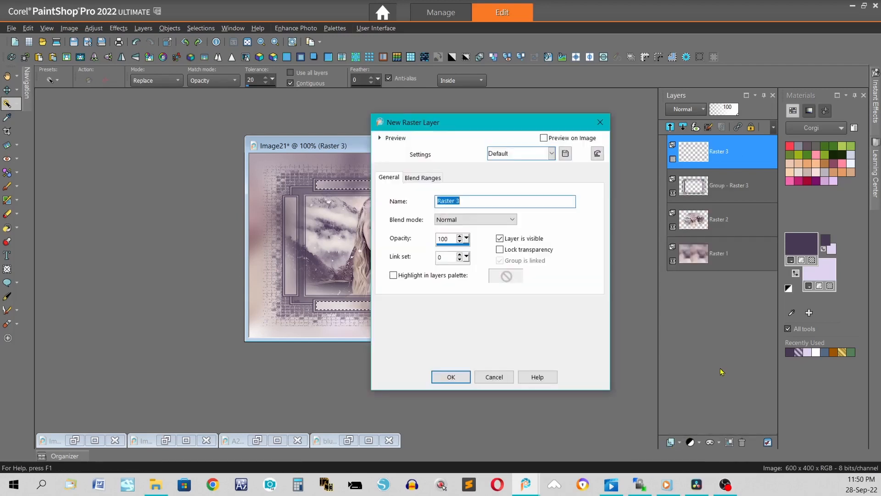
click(451, 376)
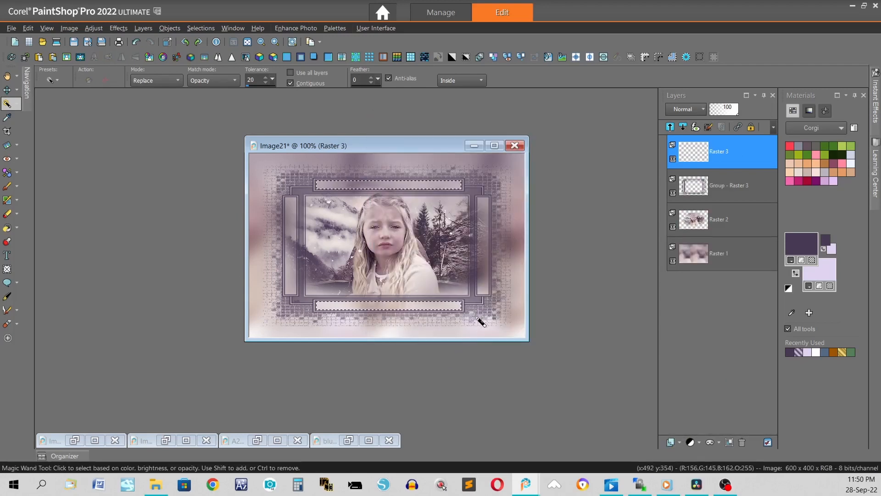
key(f)
click(387, 184)
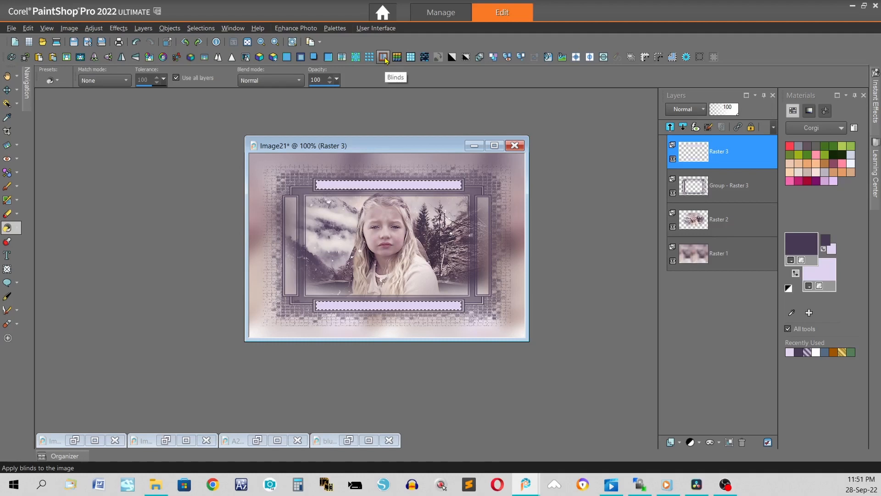
- Apply the Blinds texture effect to the lilac bars with width 2, opacity 50, Horizontal enabled and the dark purple color
click(116, 28)
mouse_move(146, 188)
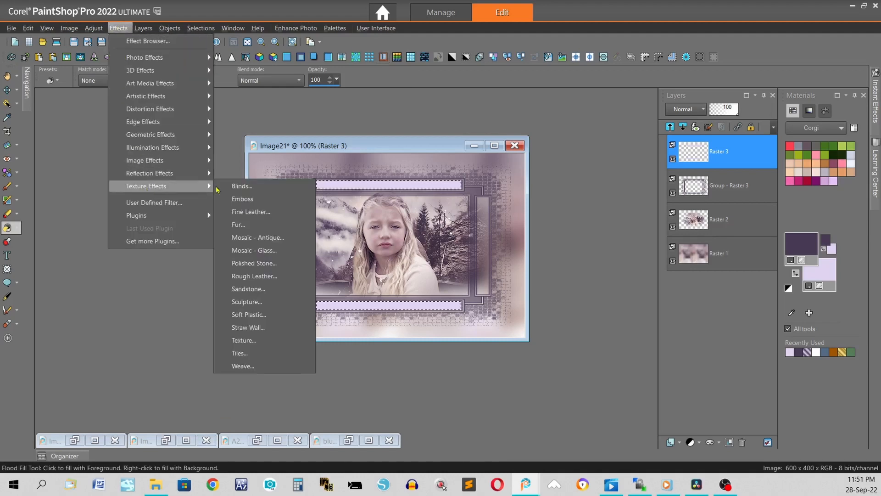
click(239, 186)
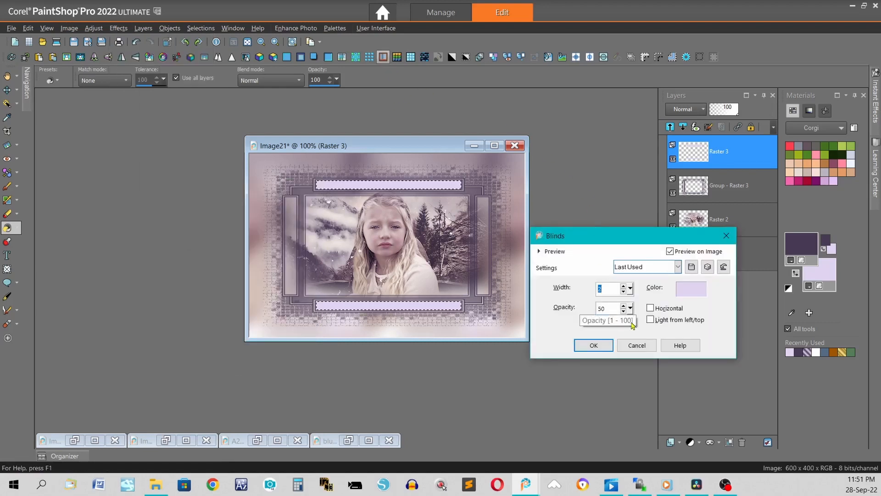
click(650, 309)
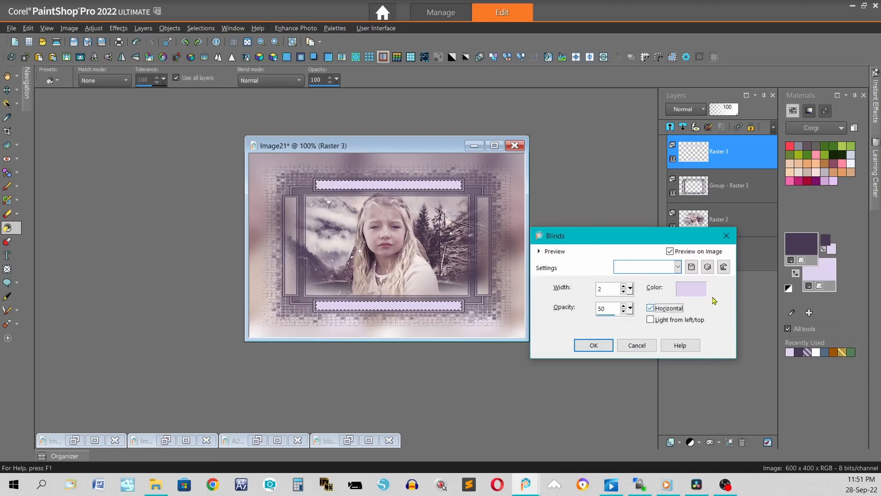
click(702, 286)
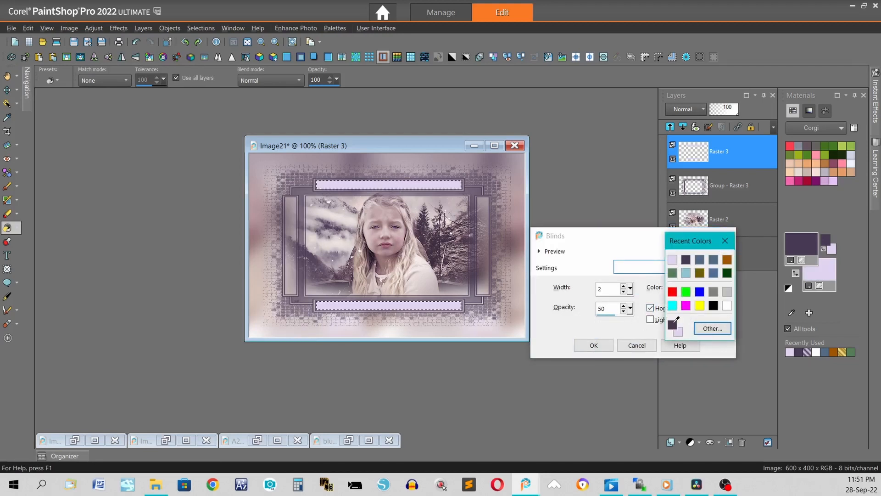
click(674, 323)
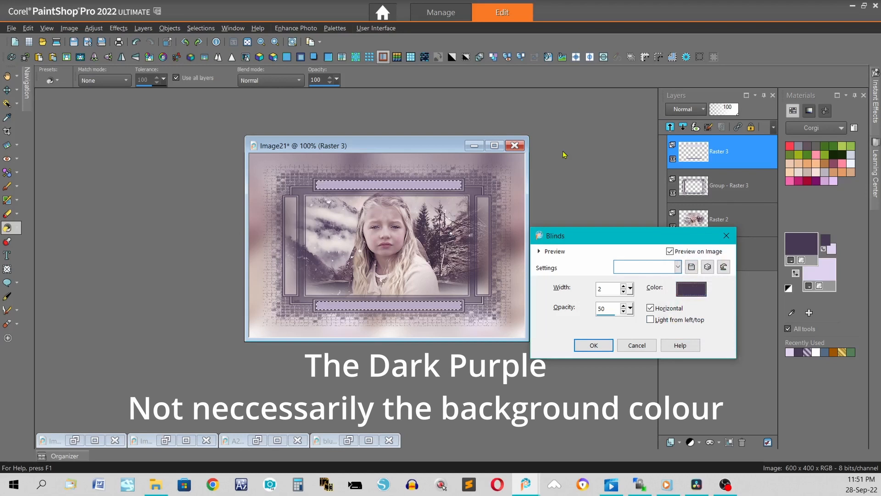
click(593, 345)
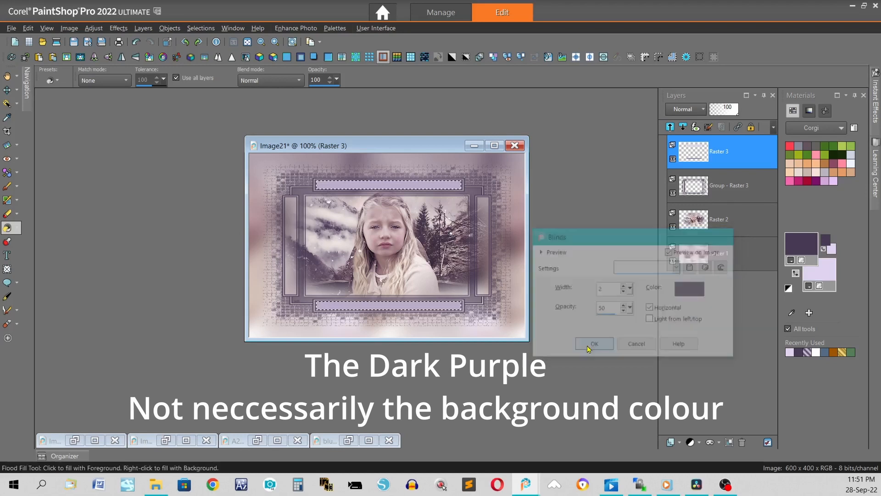
- Set the opacity of the horizontal bars' layer to 50
right_click(728, 154)
click(747, 158)
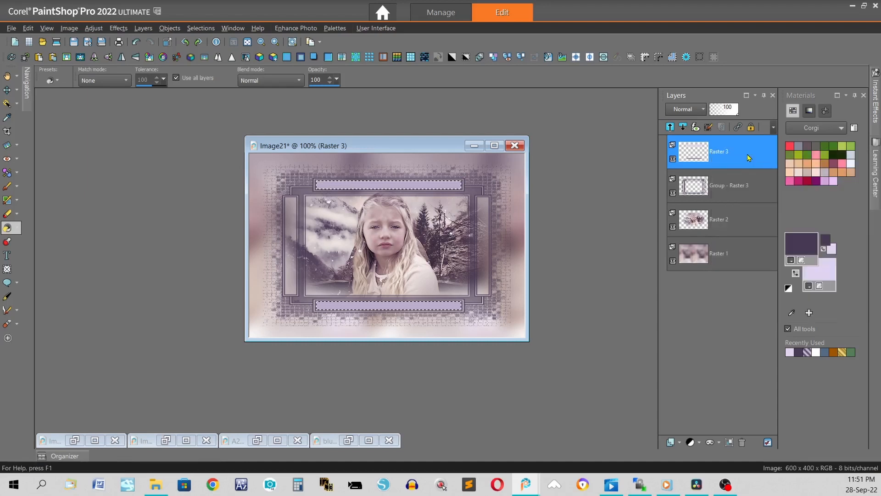
double_click(625, 294)
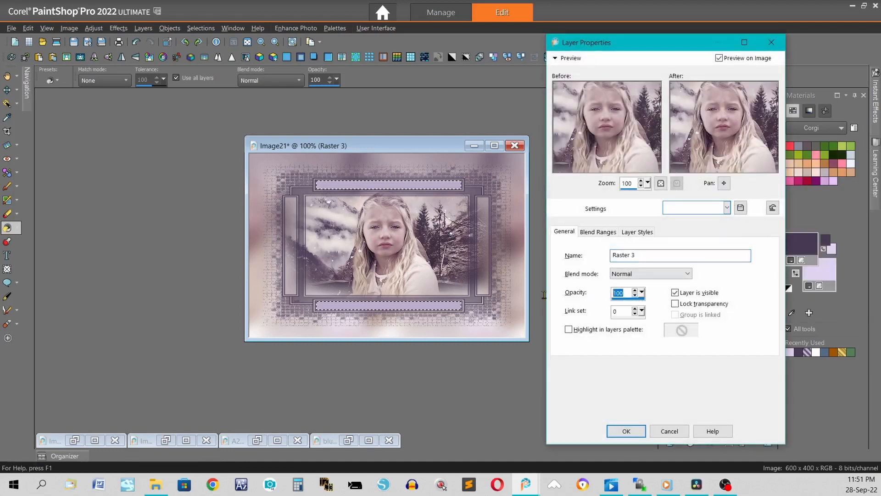
text(50)
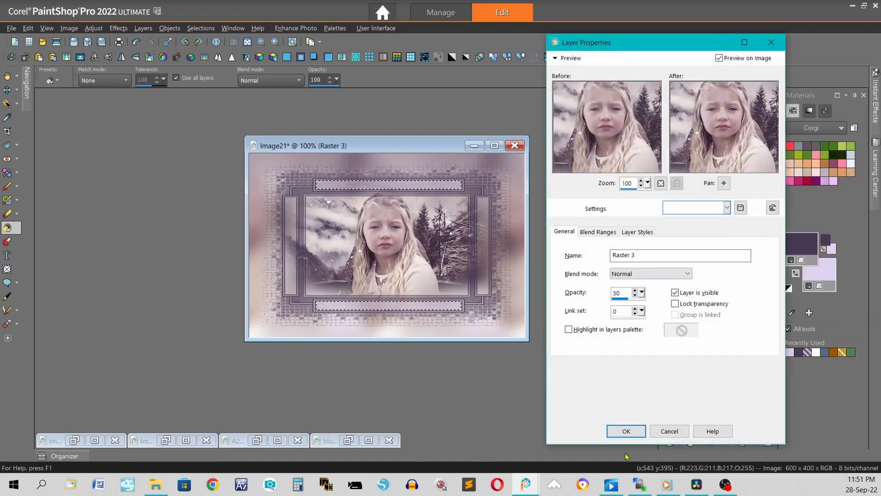
click(626, 430)
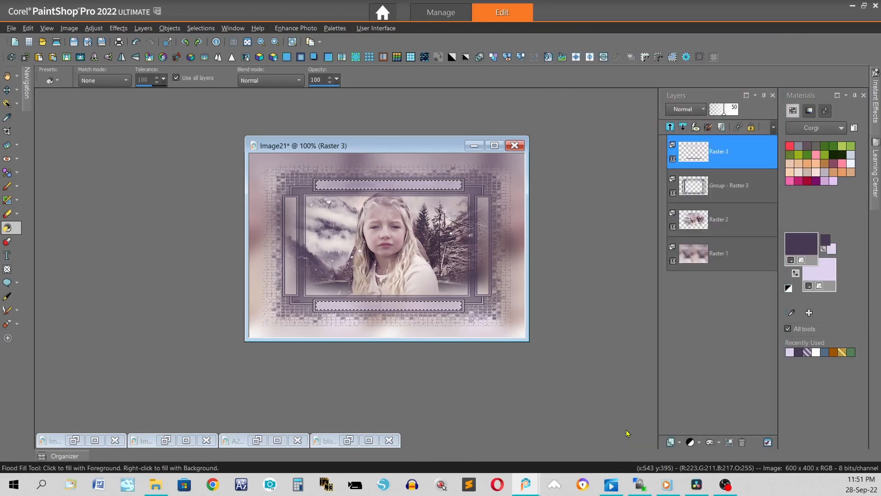
- Apply an Inner Bevel to the horizontal bars with width 3, smoothness 0 and depth 3, and clear the selection
click(328, 57)
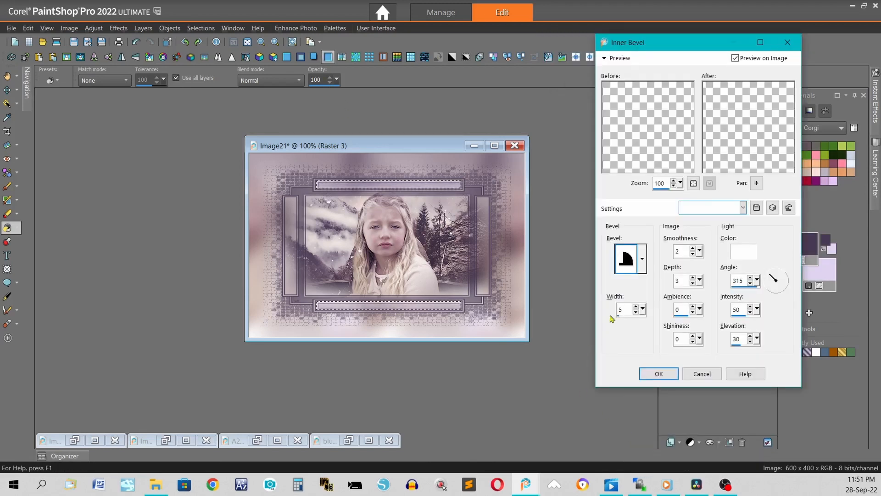
click(643, 262)
click(643, 262)
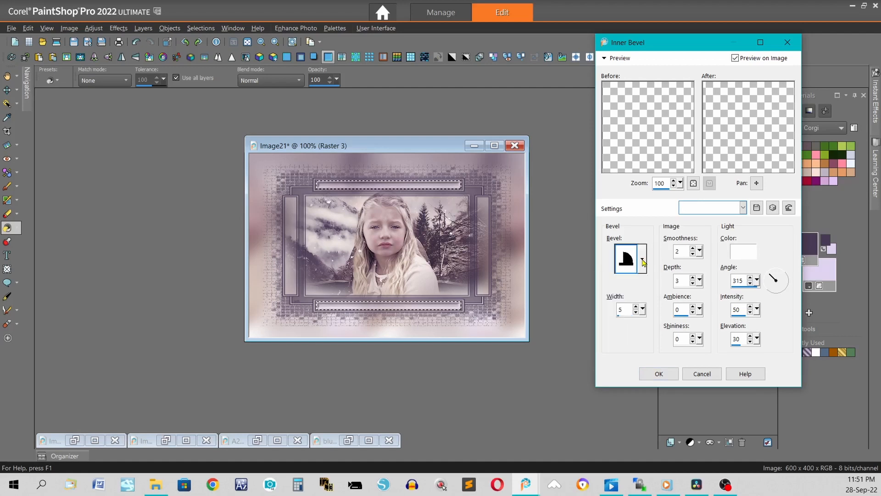
click(636, 312)
click(637, 313)
click(693, 254)
click(693, 254)
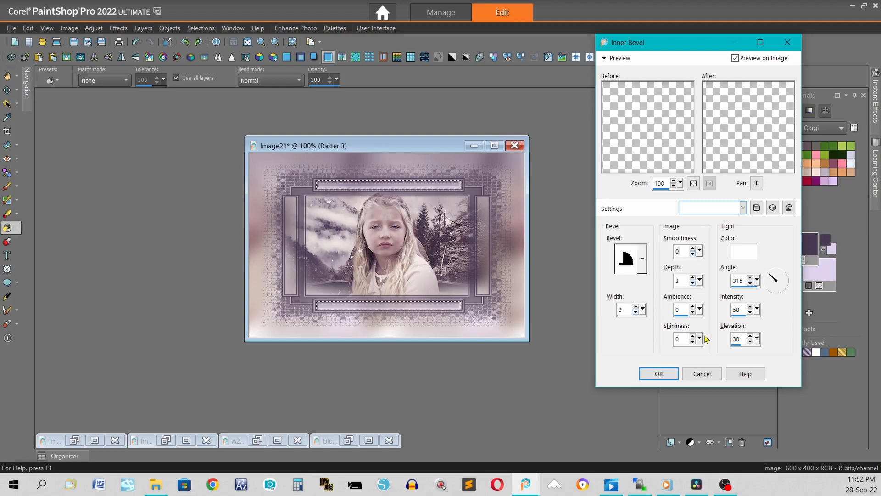
click(658, 374)
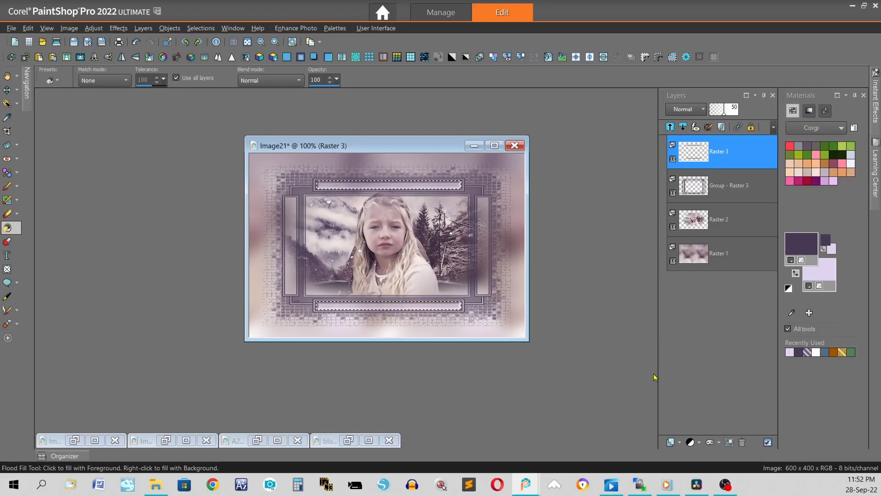
key(ctrl+d)
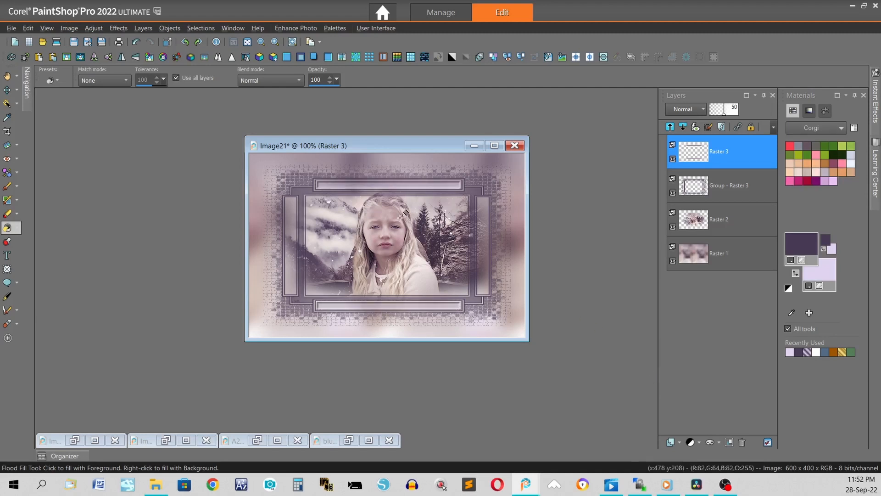
- Select the frame's left and right vertical bars on the Group - Raster 3 layer with the Magic Wand
click(6, 103)
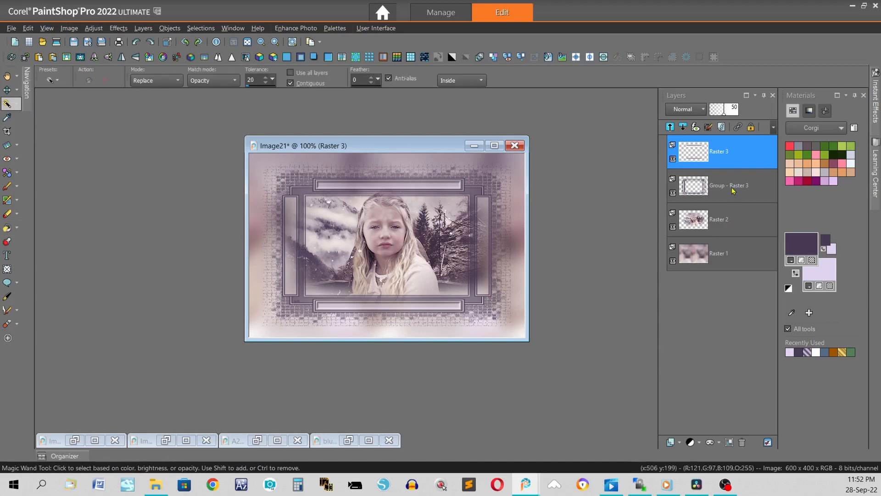
mouse_move(733, 190)
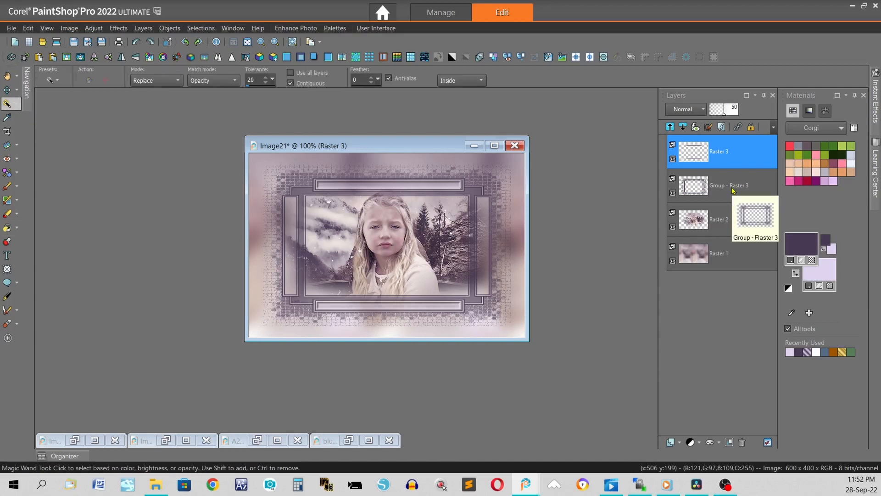
click(733, 191)
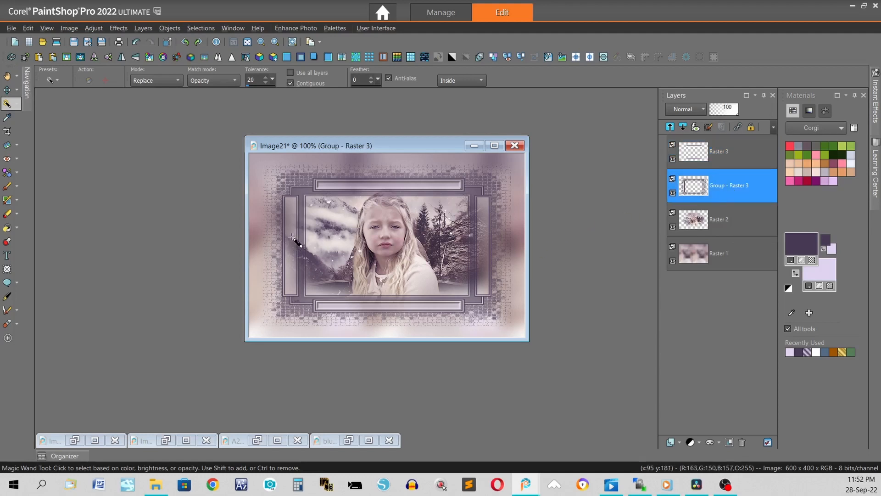
click(290, 289)
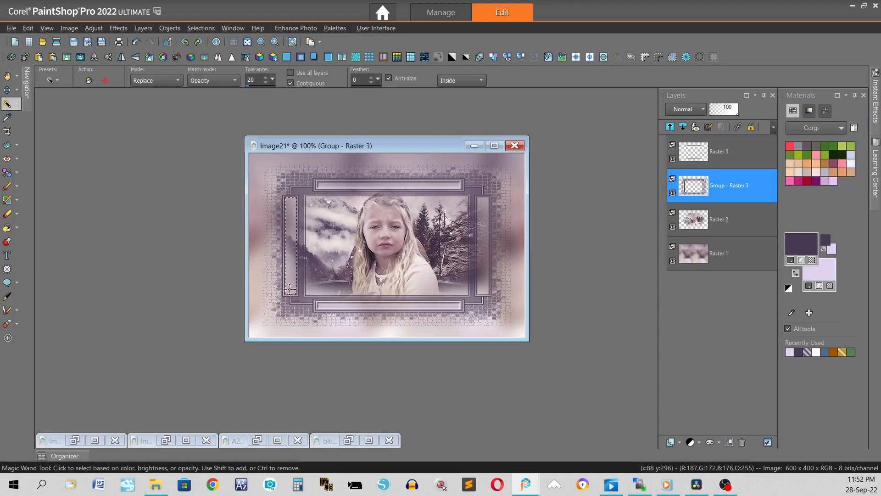
key(shift)
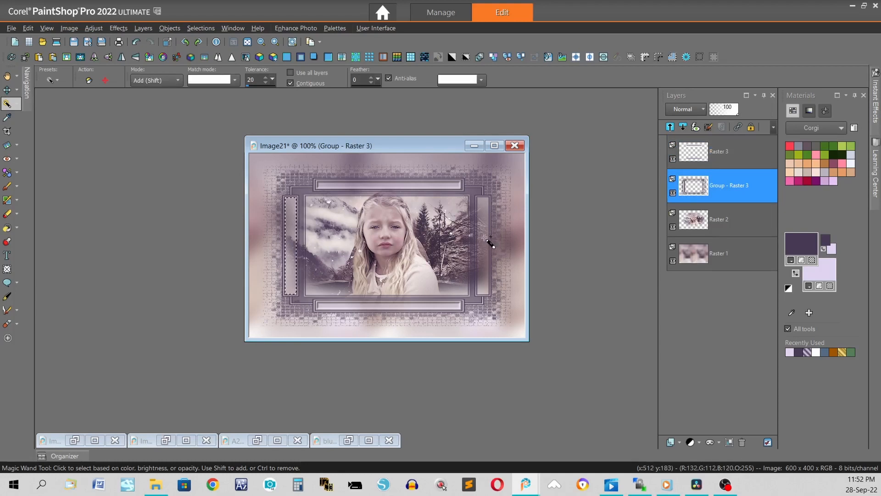
- Add a new raster layer above the frame layer and flood fill the selected vertical bars with the dark purple foreground color
key(f)
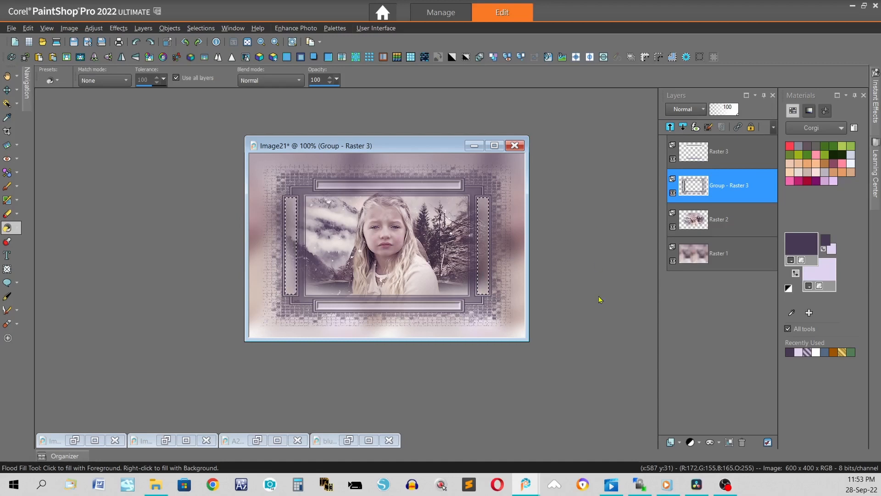
click(672, 444)
click(696, 364)
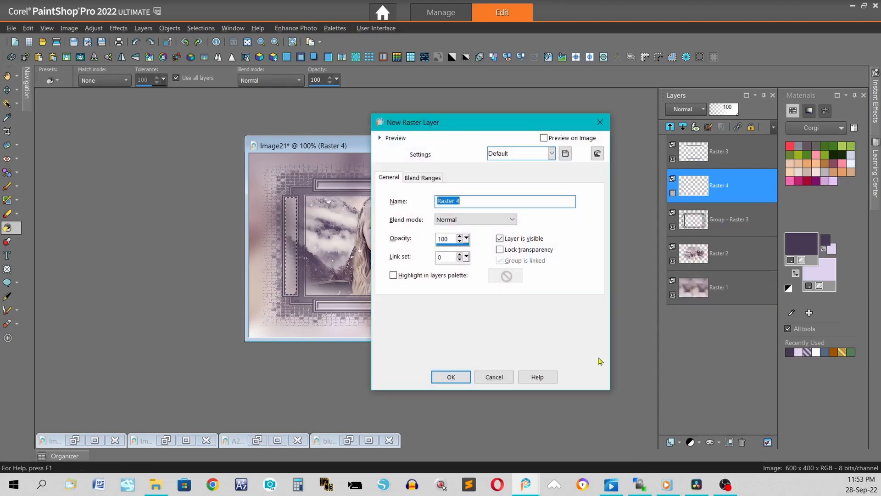
click(452, 376)
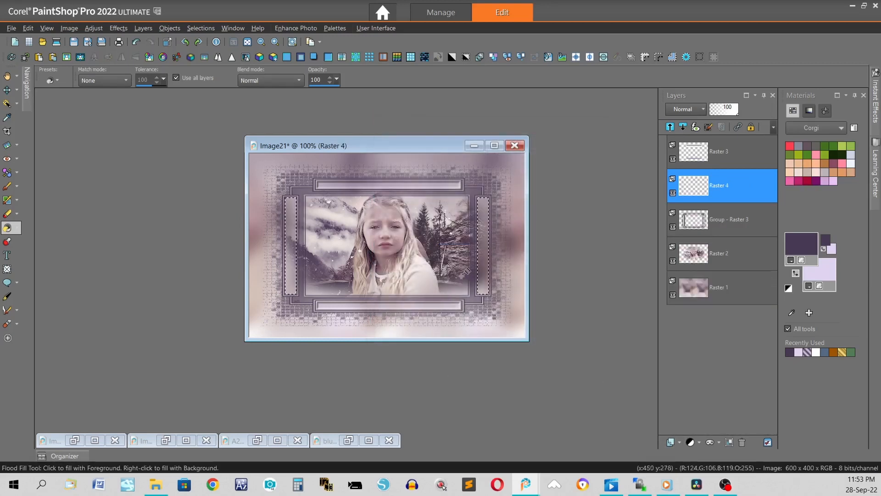
click(487, 241)
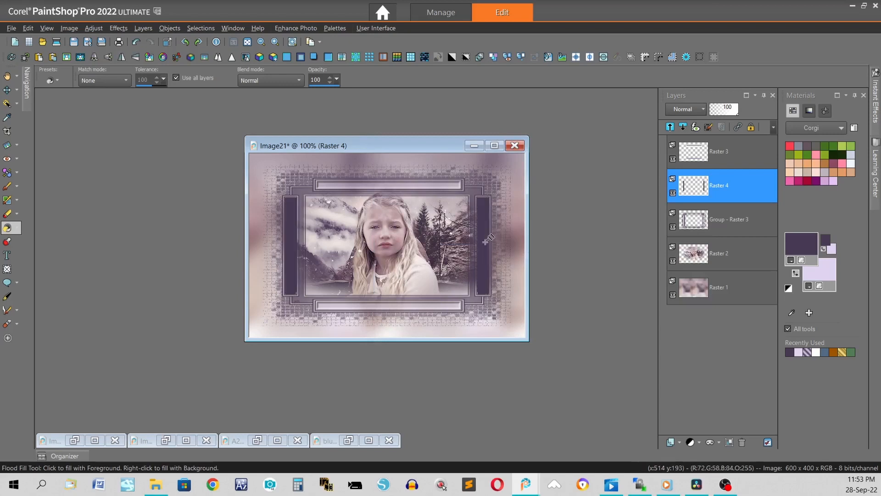
- Apply vertical Blinds to the filled side bars with width 2, opacity 50 and the light lavender background color
click(384, 57)
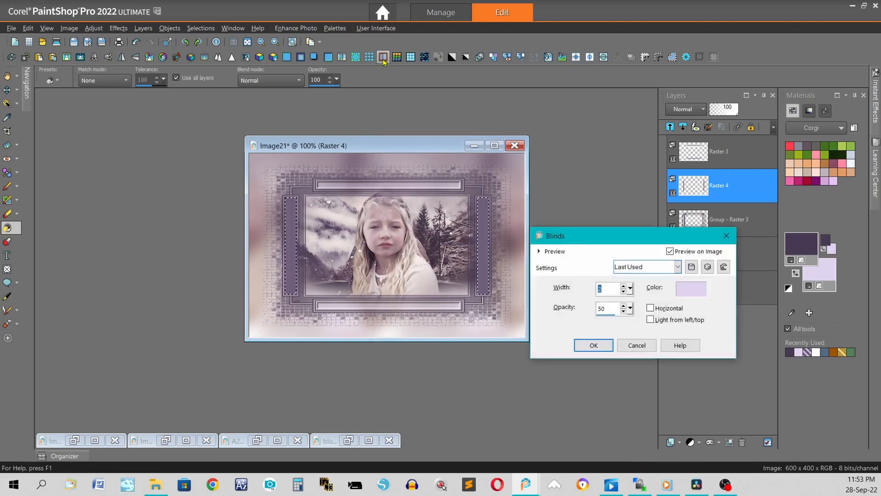
mouse_move(701, 283)
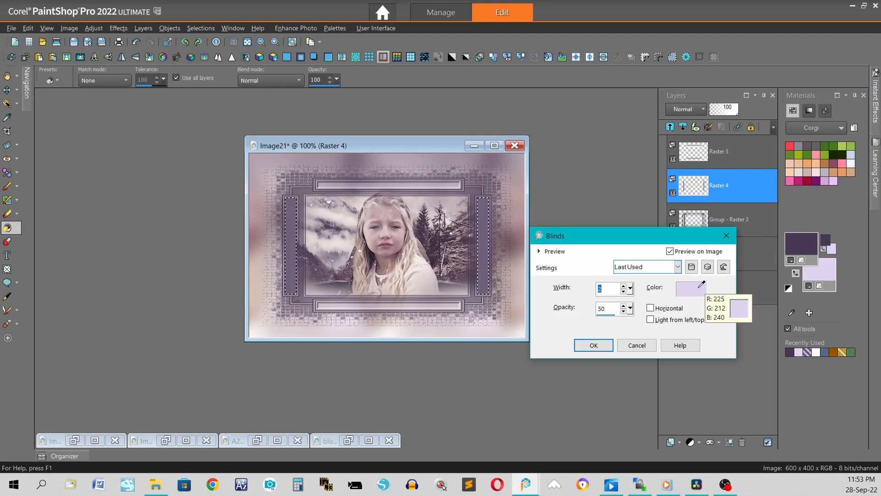
right_click(702, 284)
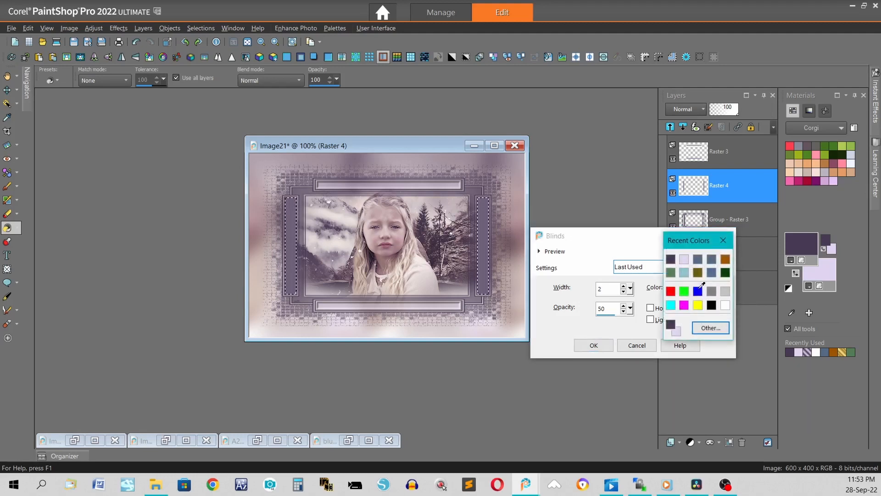
click(679, 331)
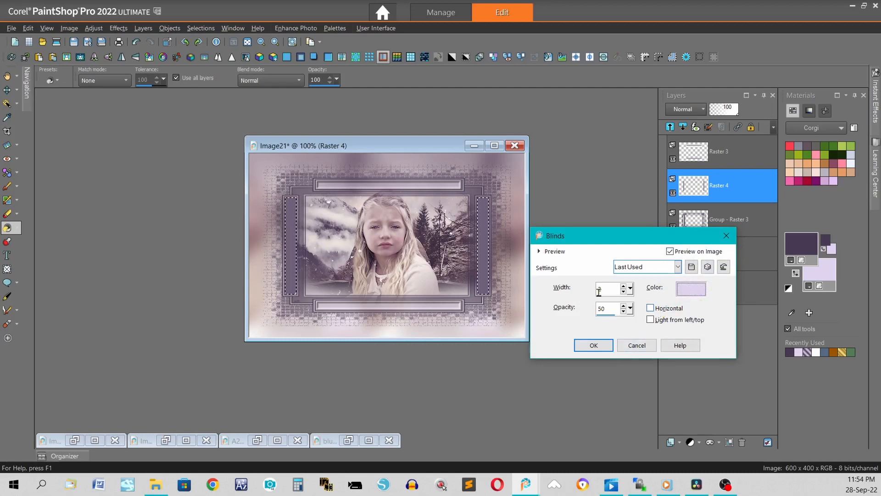
click(595, 346)
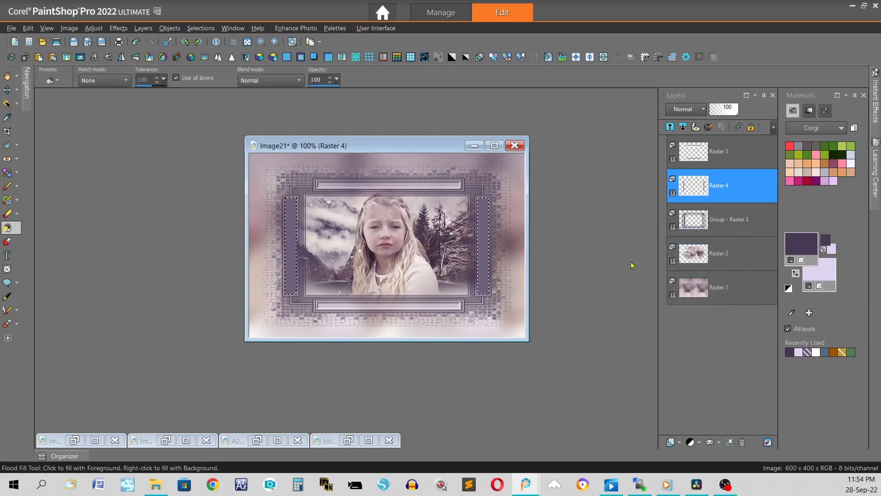
- Set the opacity of the side bars' Raster 4 layer to 50
mouse_move(725, 186)
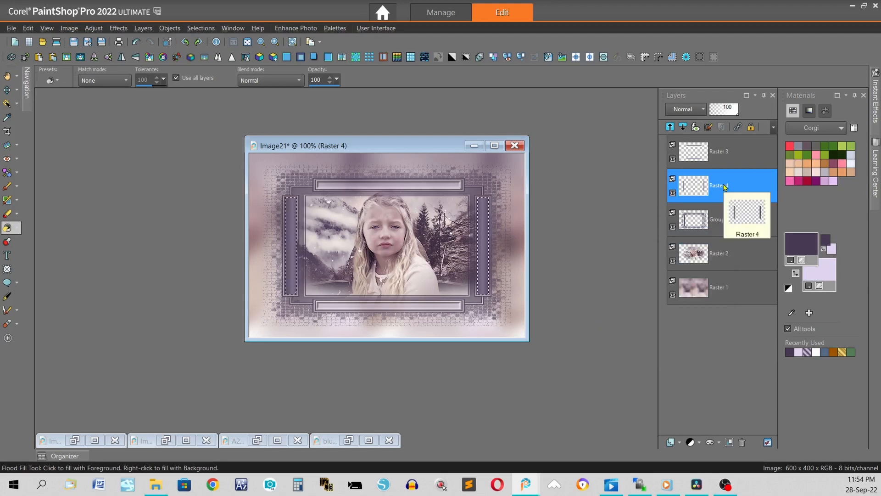
right_click(725, 187)
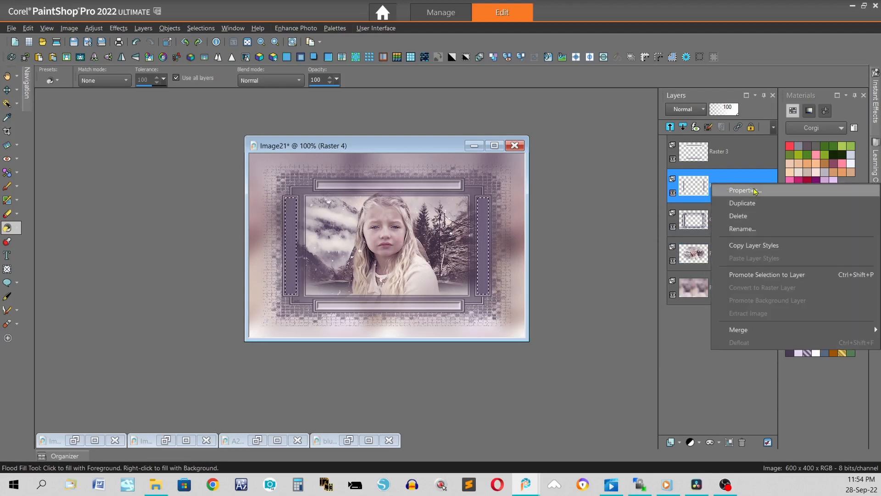
click(744, 190)
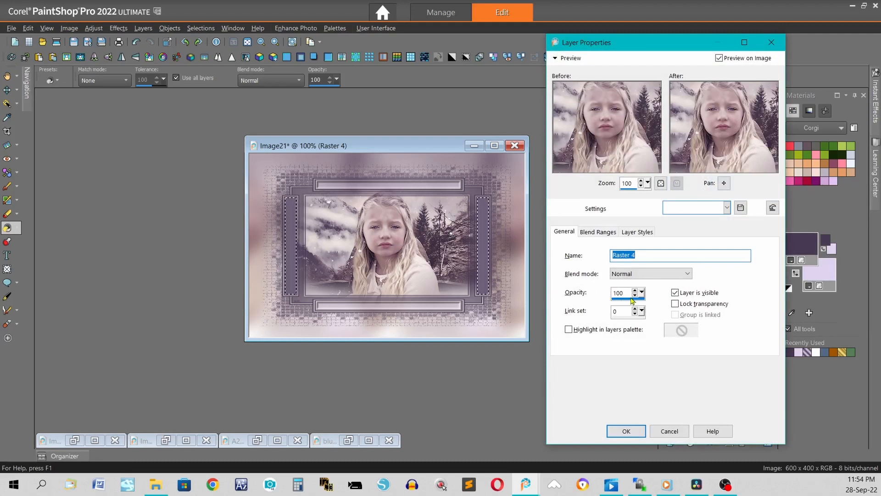
click(620, 294)
text(50)
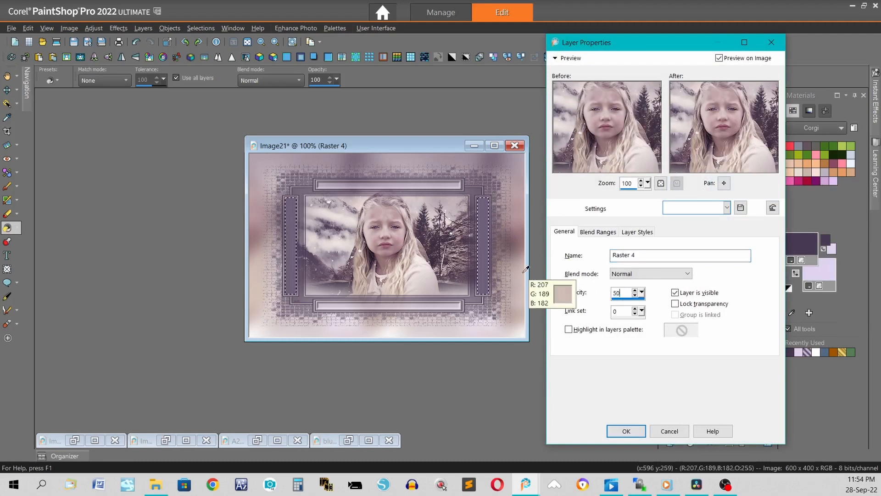
key(Return)
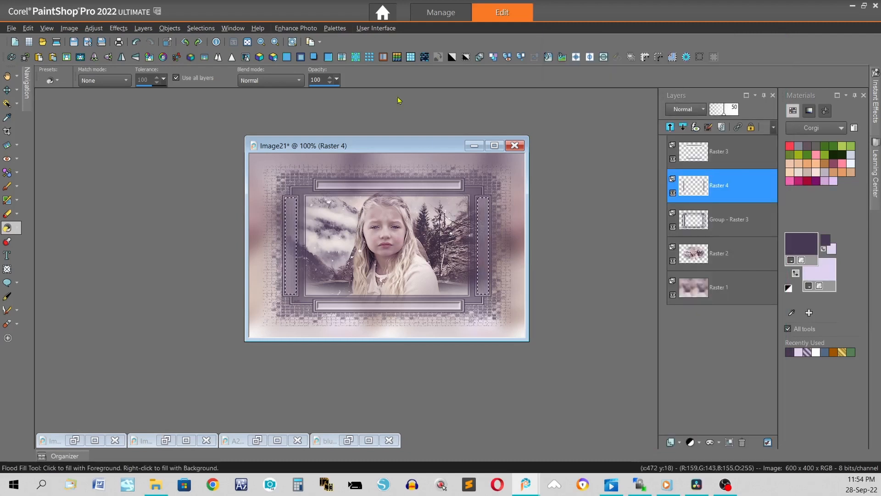
- Apply an Inner Bevel with bevel shape 11, width 3, smoothness 0 and depth 3 to the side bars, and clear the selection
click(329, 57)
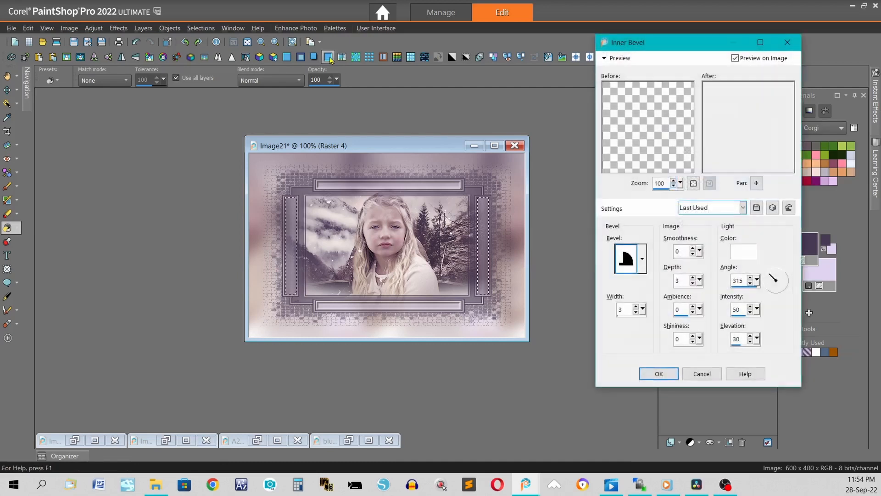
click(643, 259)
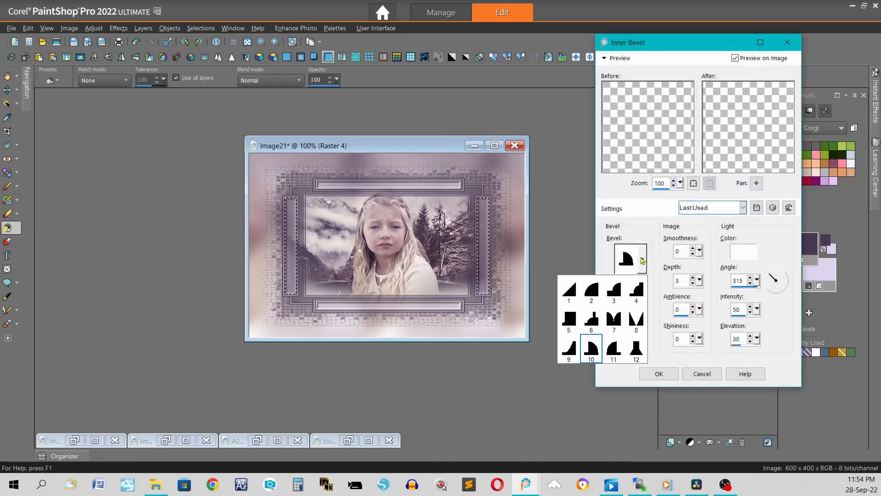
click(616, 356)
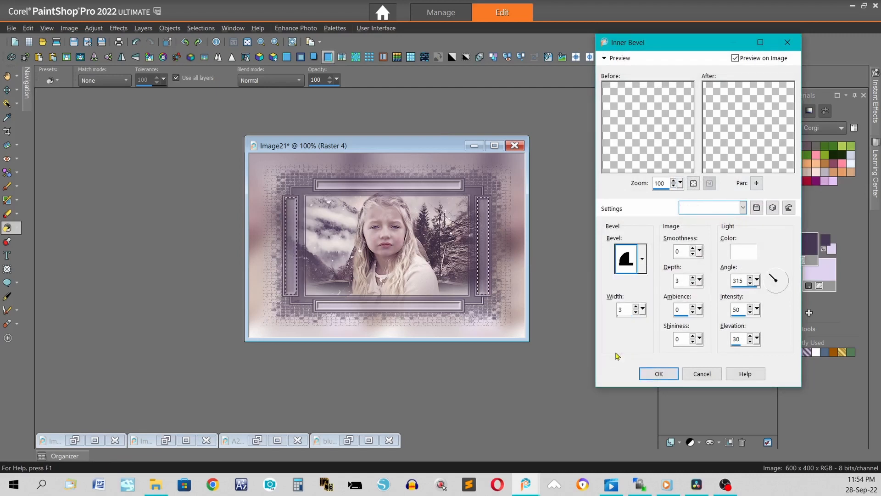
click(658, 374)
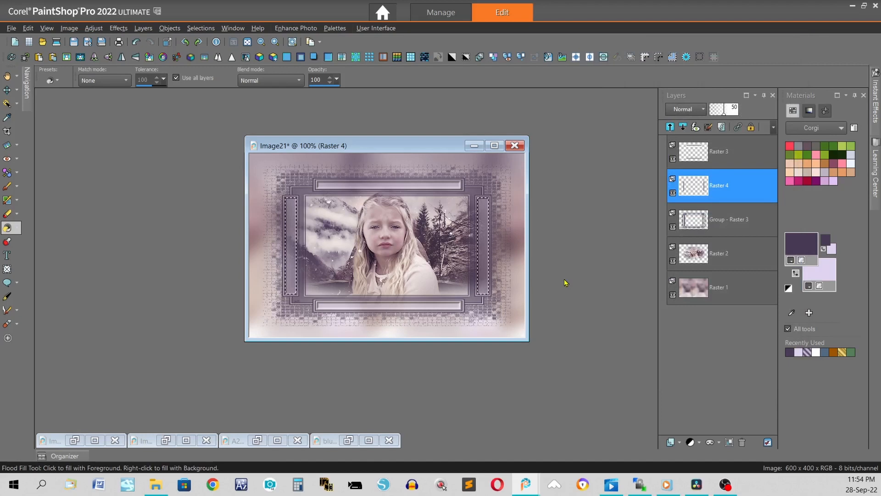
key(ctrl+d)
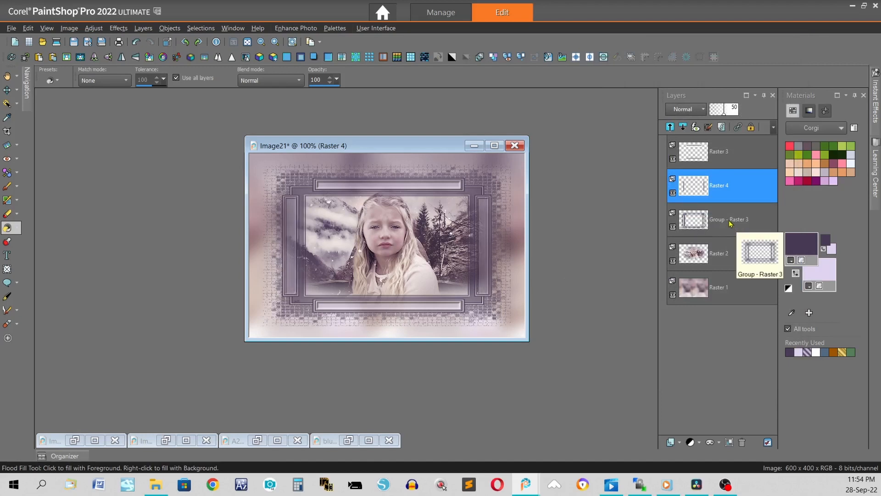
- Select the inner frame band on the Group - Raster 3 layer using the Magic Wand with opacity matching and tolerance 45
click(747, 225)
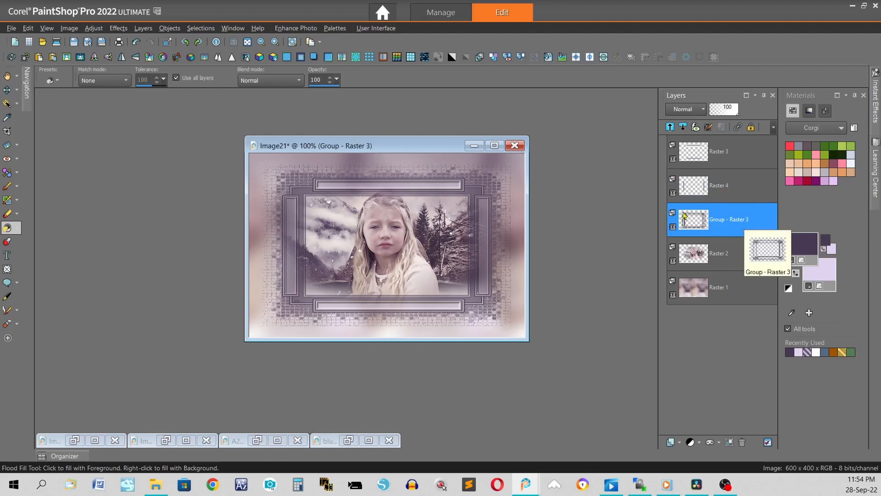
click(9, 104)
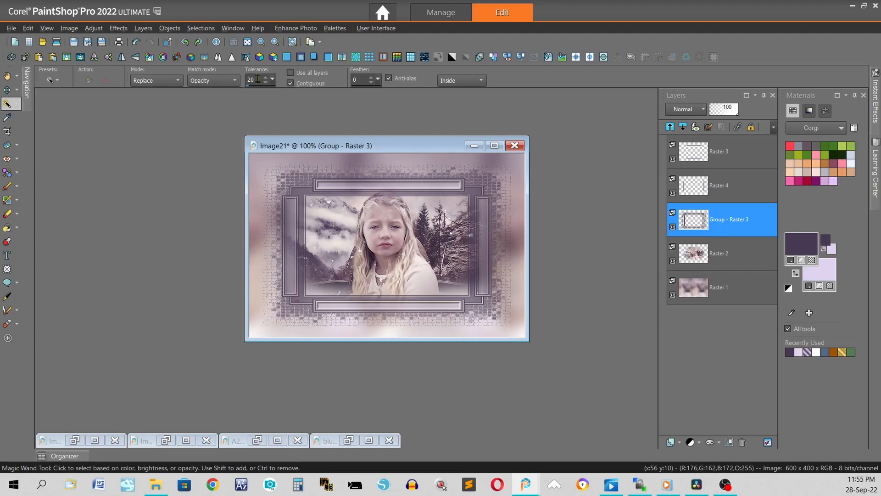
drag(258, 79, 247, 79)
text(45)
click(377, 244)
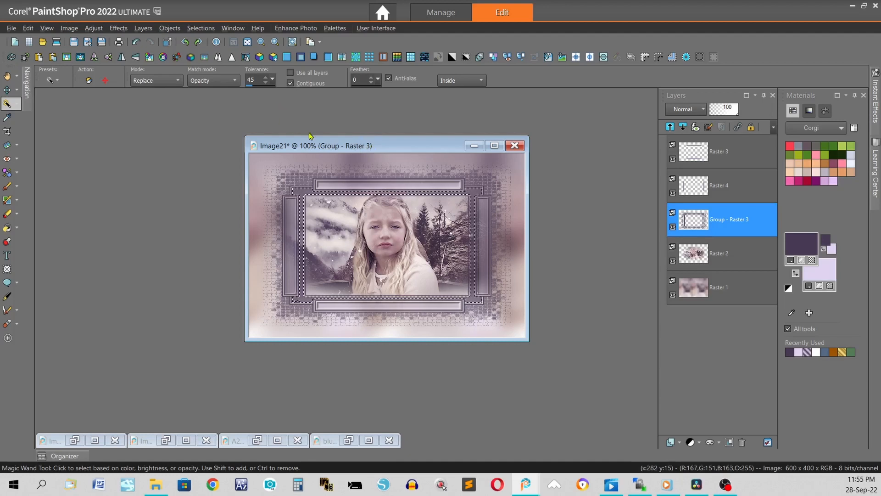
- Add a rectangle of about 21 × 9 pixels to the selection, covering the small unselected lettering in the frame band's lower-left corner
drag(315, 149, 288, 129)
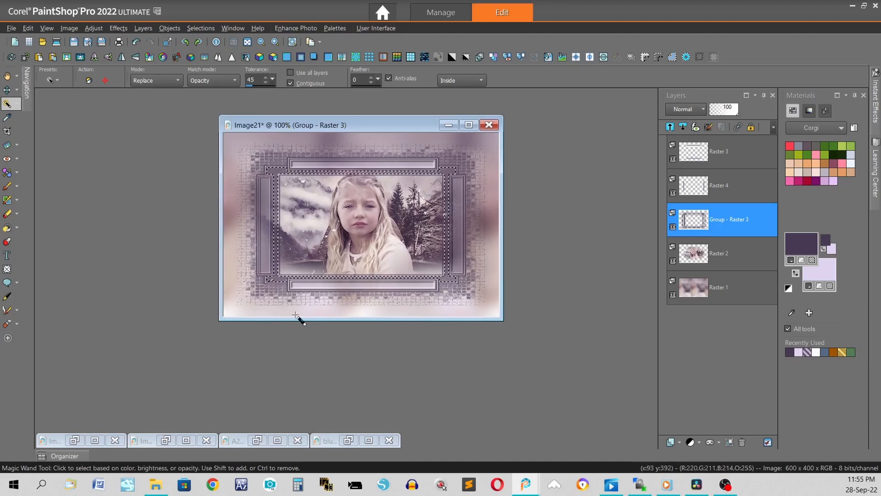
scroll(296, 298, up, 3)
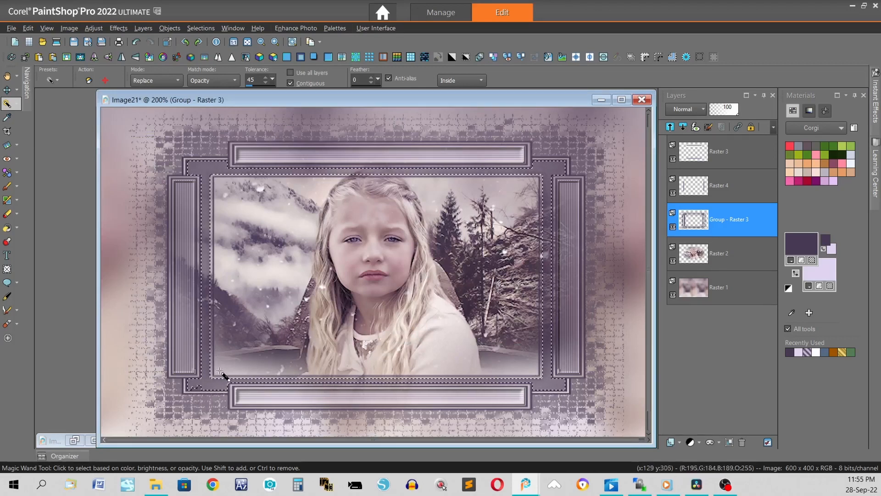
scroll(201, 351, up, 1)
scroll(197, 343, up, 2)
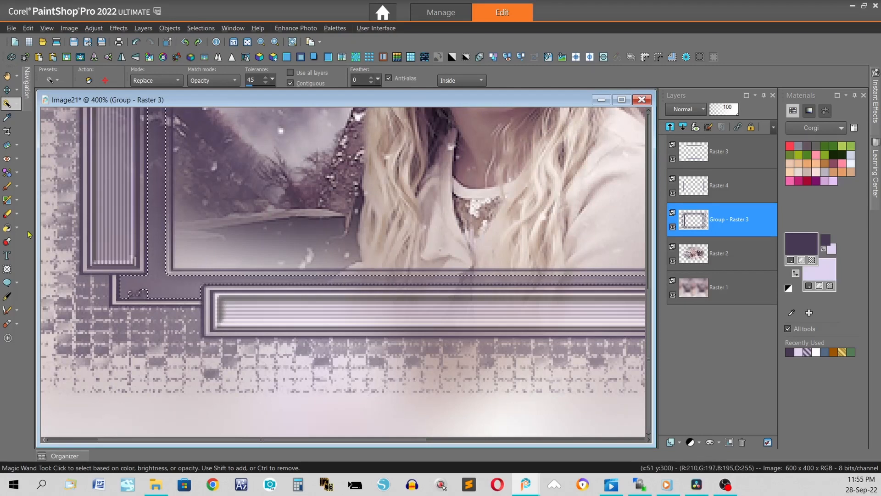
click(17, 104)
click(46, 105)
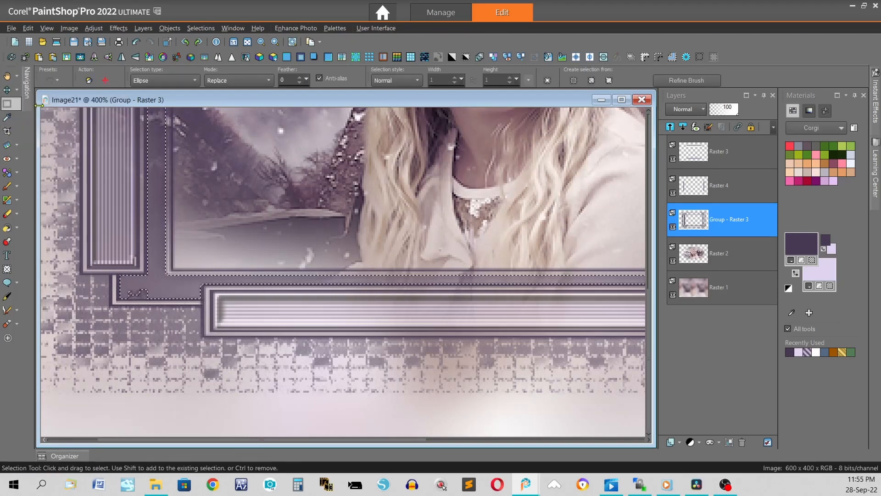
click(195, 82)
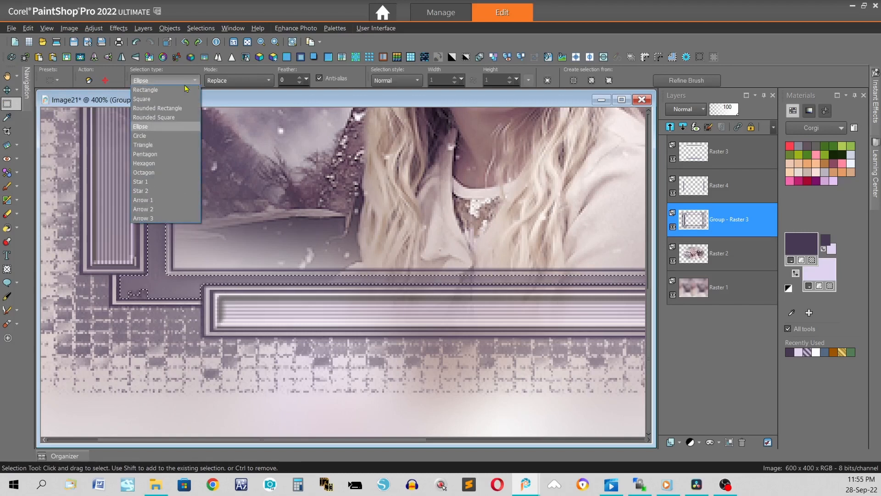
click(160, 90)
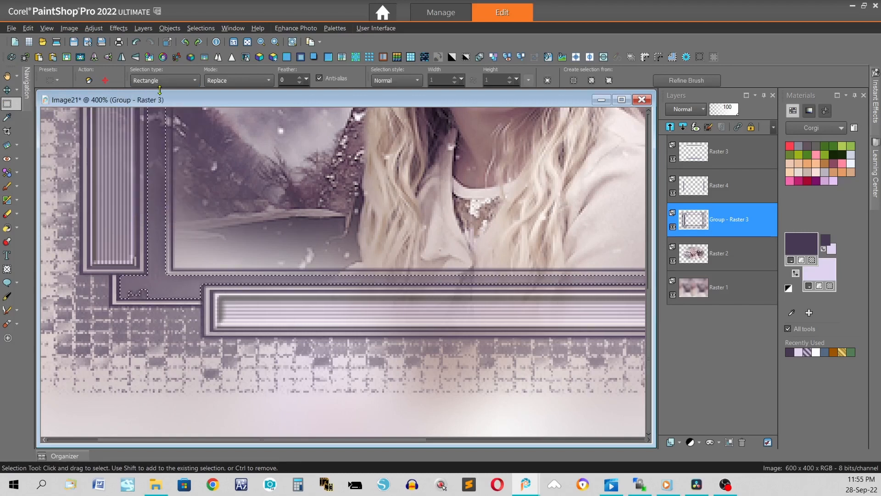
click(269, 81)
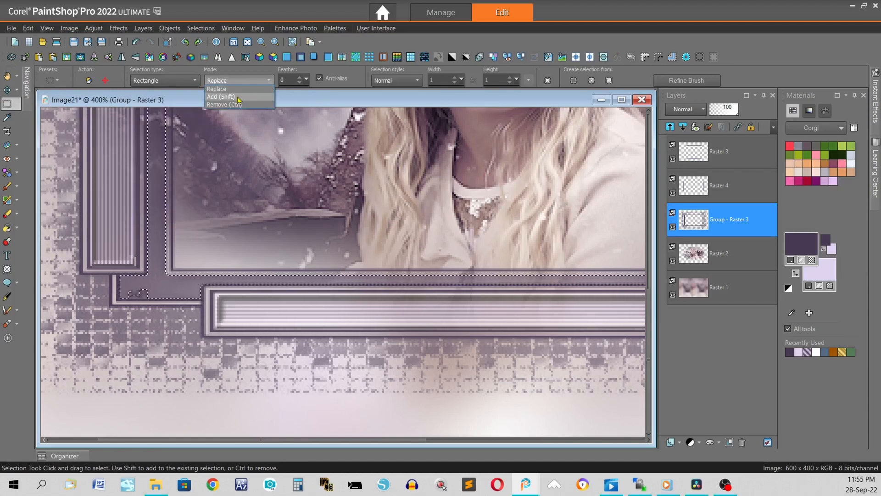
click(388, 39)
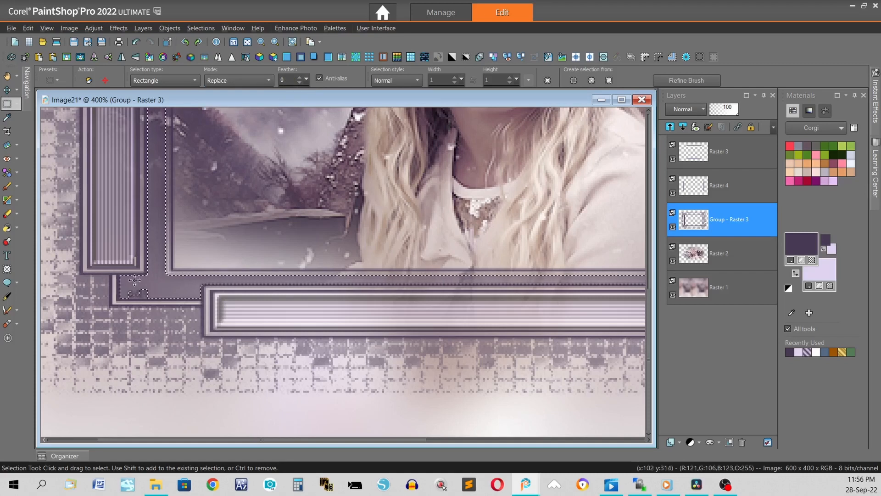
key(shift)
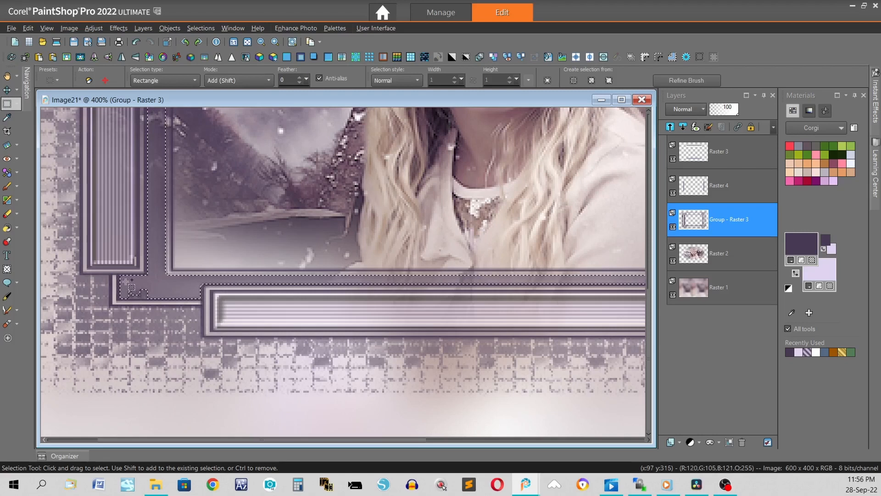
drag(126, 281, 165, 298)
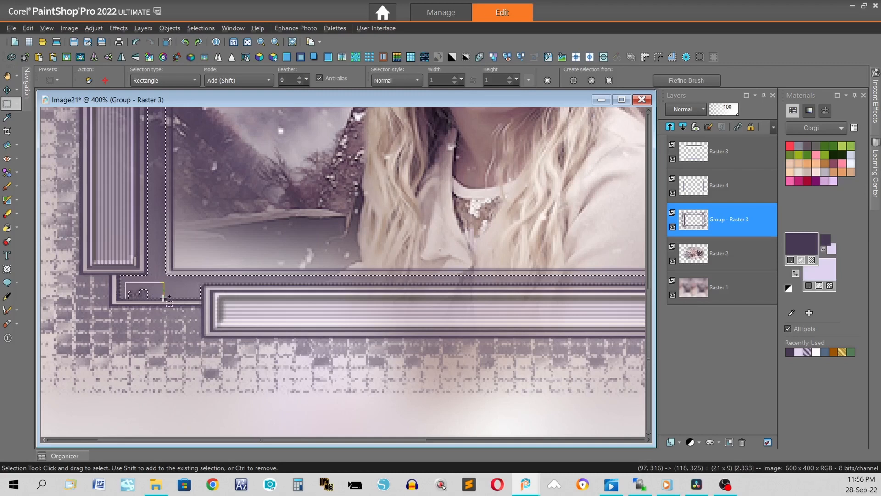
drag(165, 299, 164, 299)
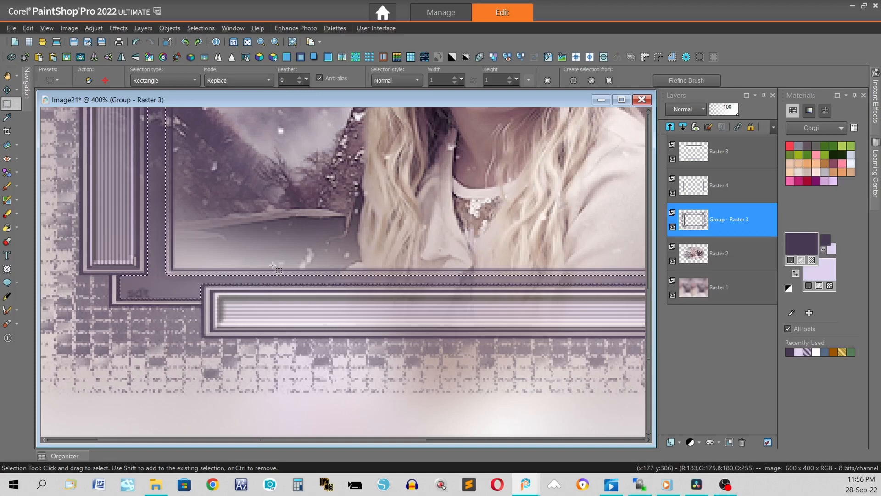
click(247, 42)
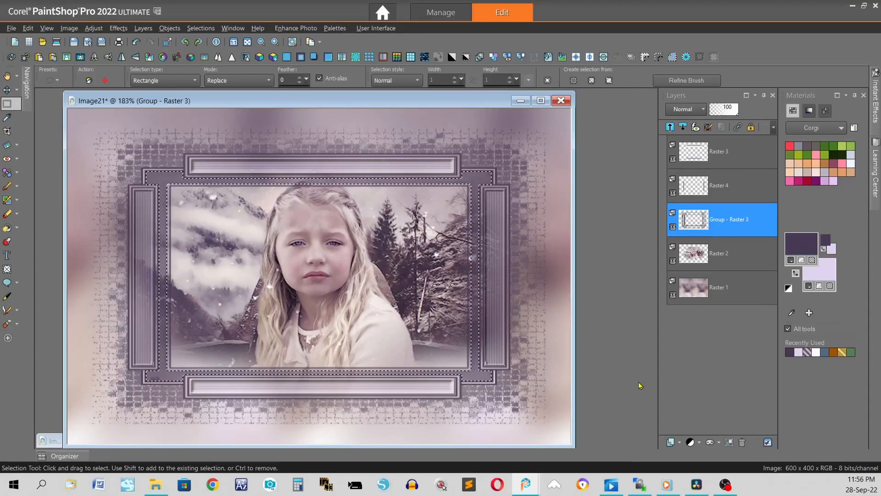
- Add a new raster layer above Group - Raster 3 and switch the foreground material to the purple and lavender gradient
click(671, 442)
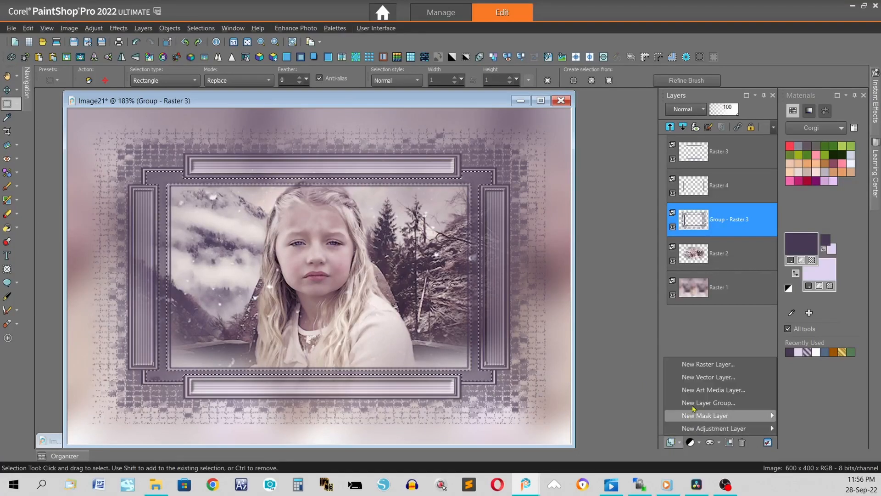
click(711, 364)
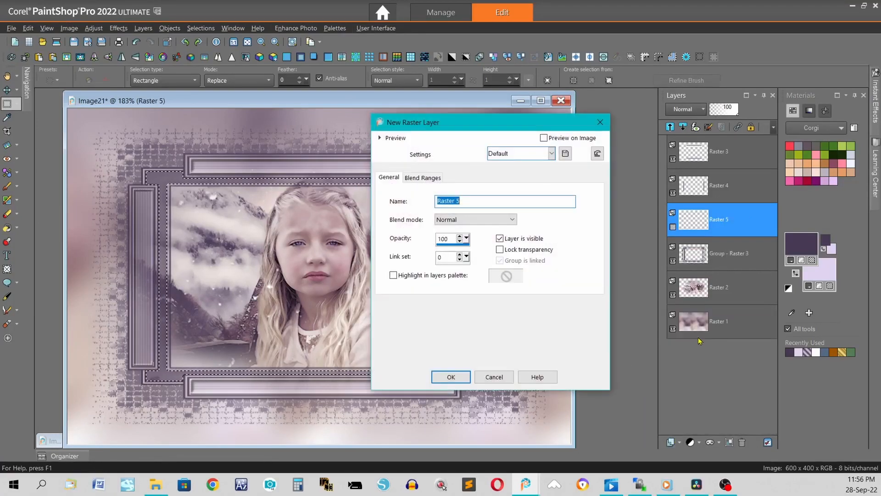
click(450, 377)
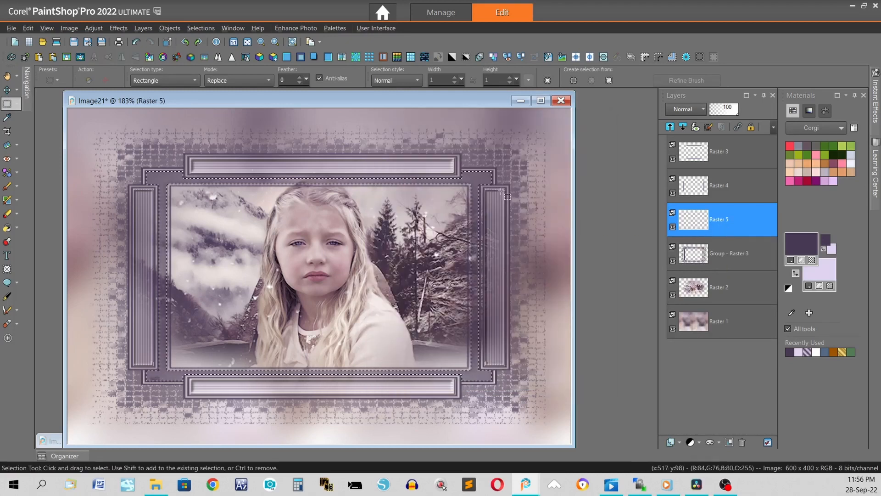
click(792, 260)
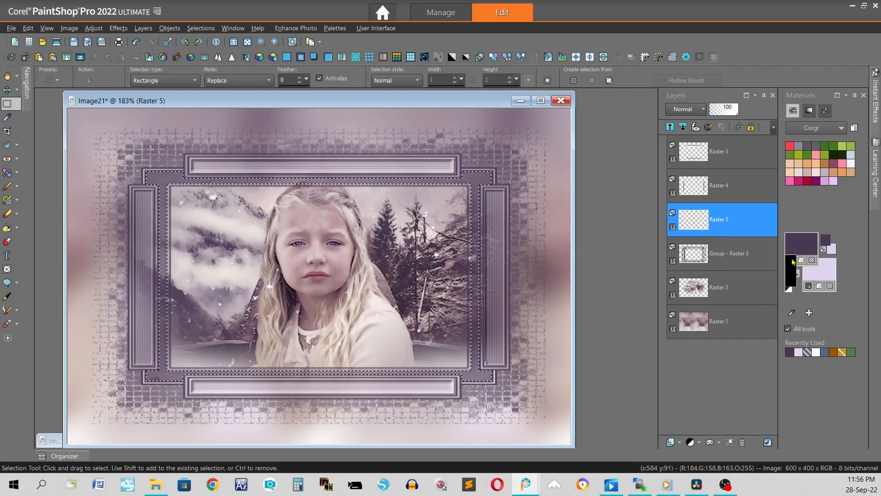
click(794, 272)
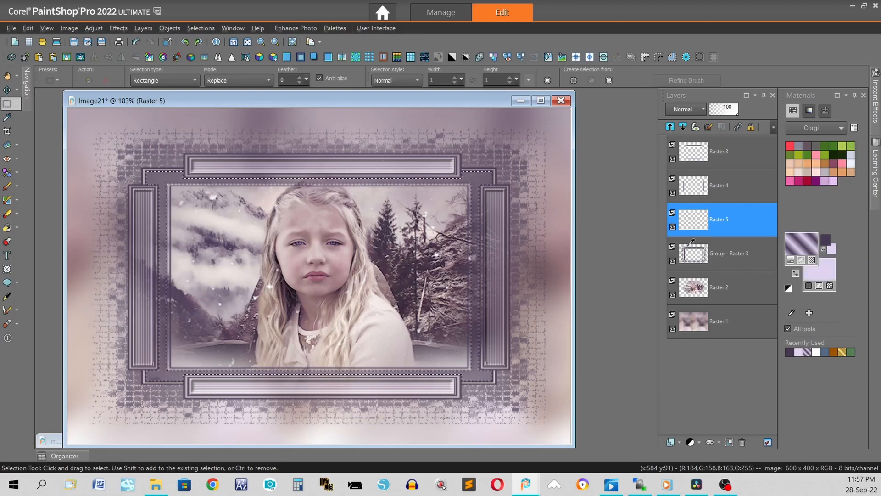
- Fill the selected inner frame band on Raster 5 with the inverted purple gradient at angle 45 with 5 repeats
click(801, 244)
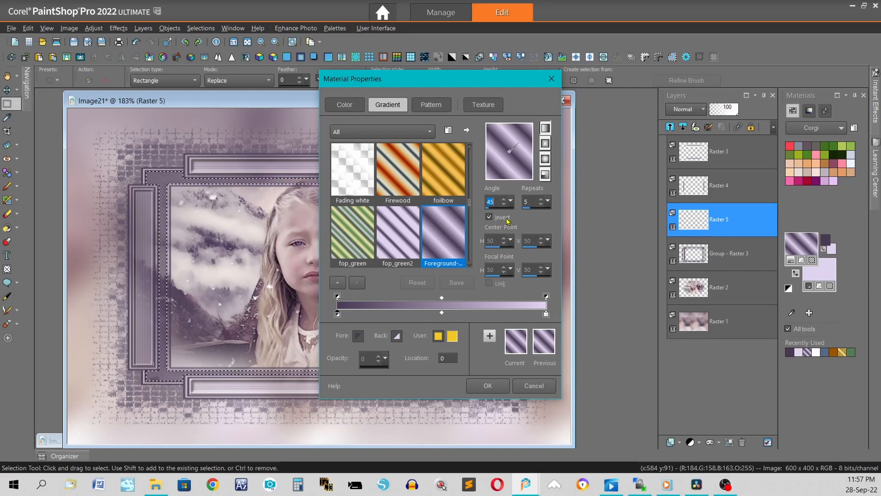
click(488, 386)
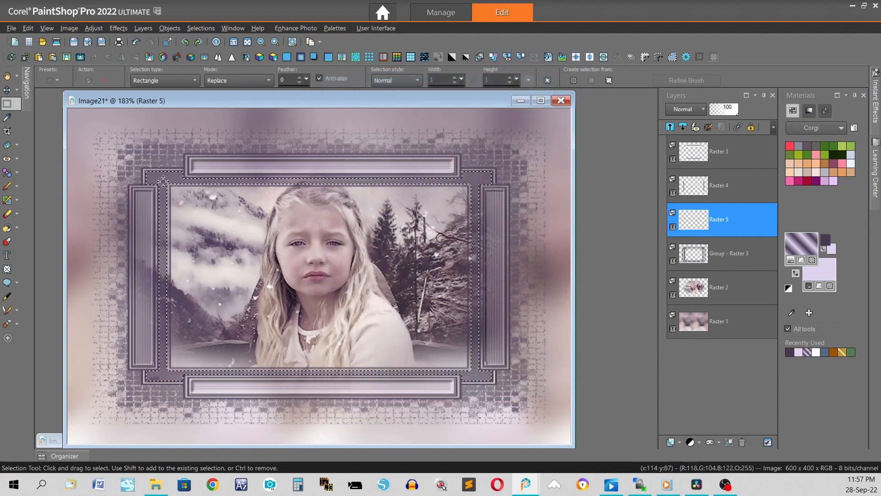
key(f)
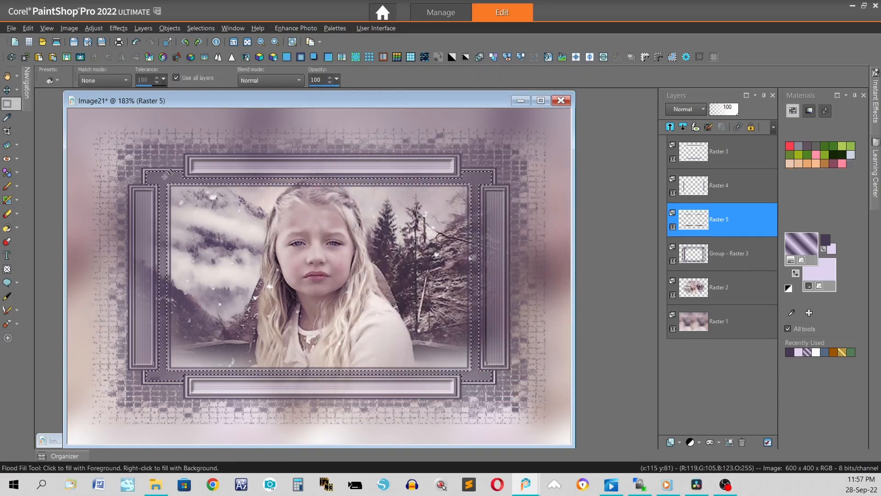
click(165, 176)
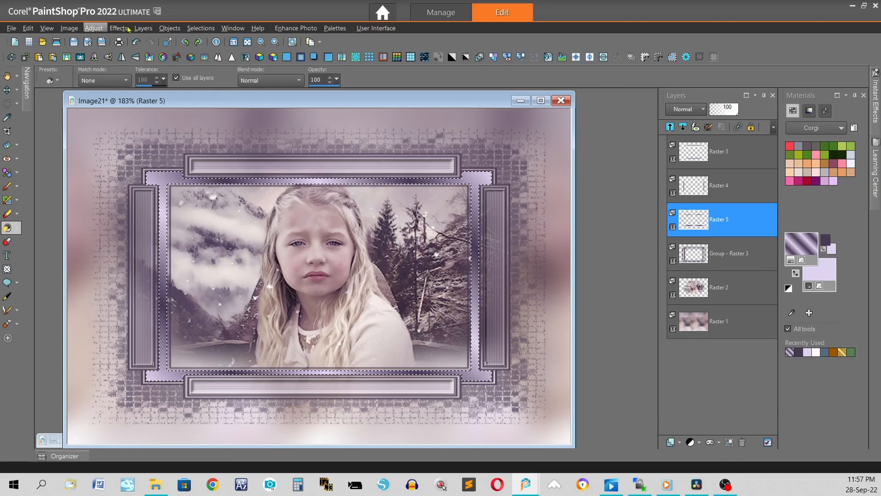
- Add 25% Gaussian monochrome noise to the gradient-filled band and clear the selection
click(175, 57)
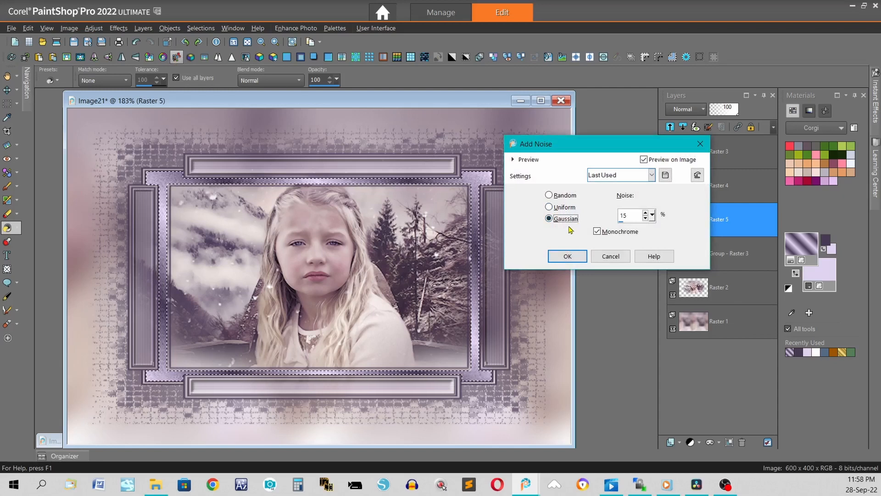
double_click(635, 216)
text(2)
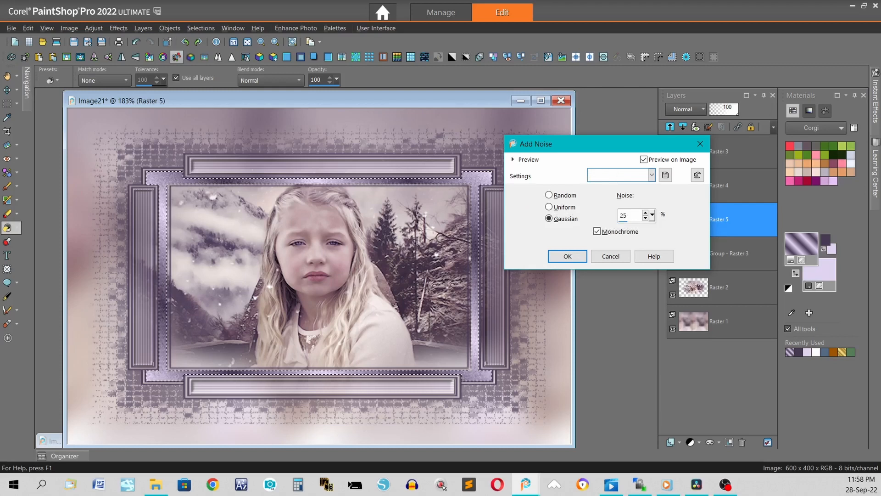
key(Return)
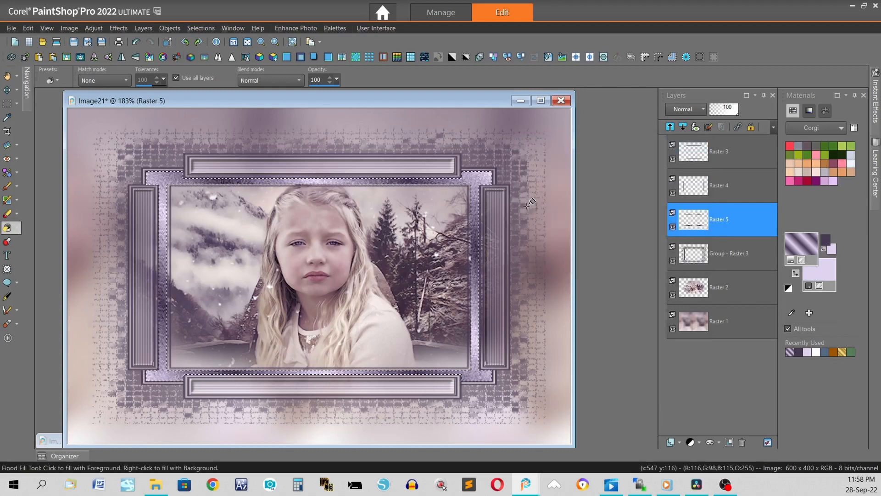
key(ctrl+d)
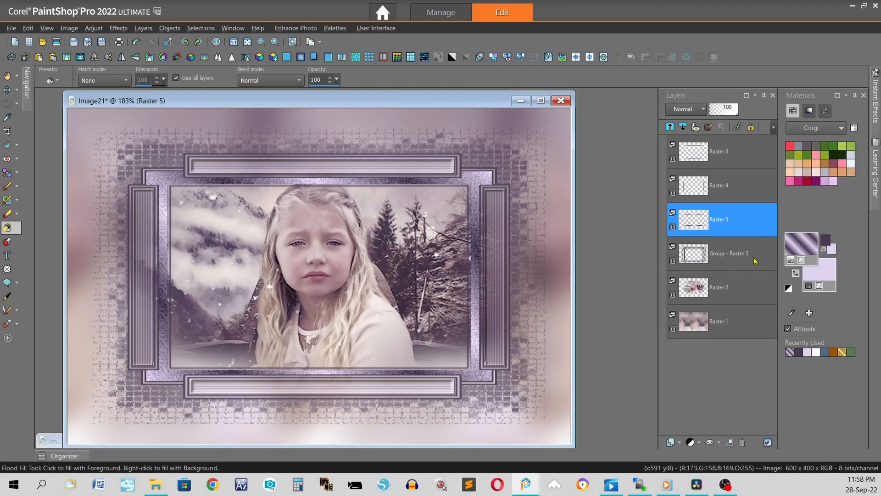
- Apply a Histogram Adjustment to the Group - Raster 3 layer, editing Colors on the Red channel with gamma 0.73
click(723, 258)
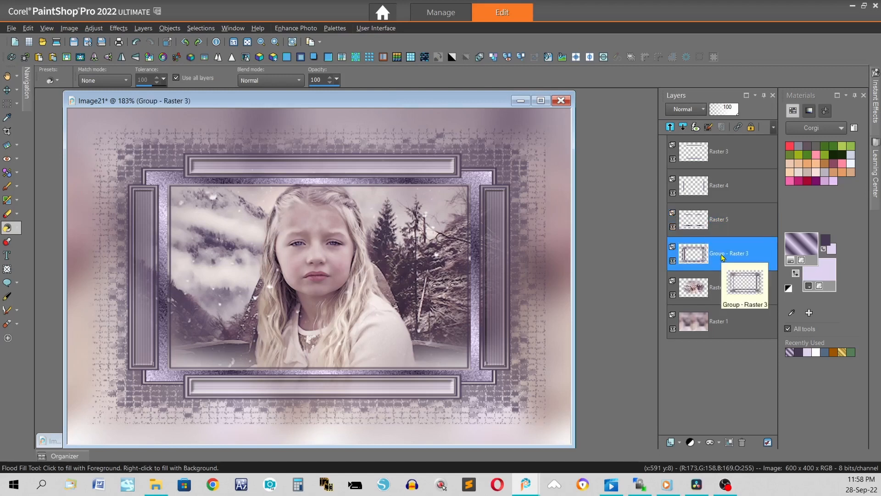
click(93, 28)
mouse_move(153, 126)
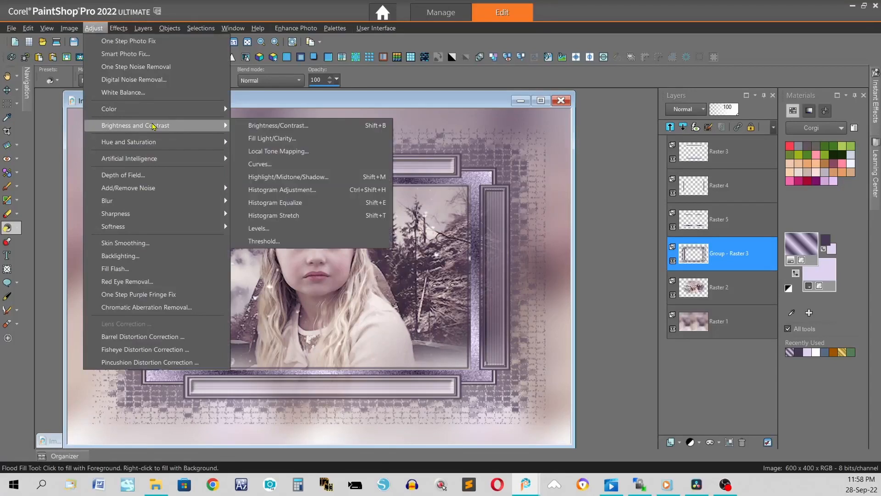
click(316, 192)
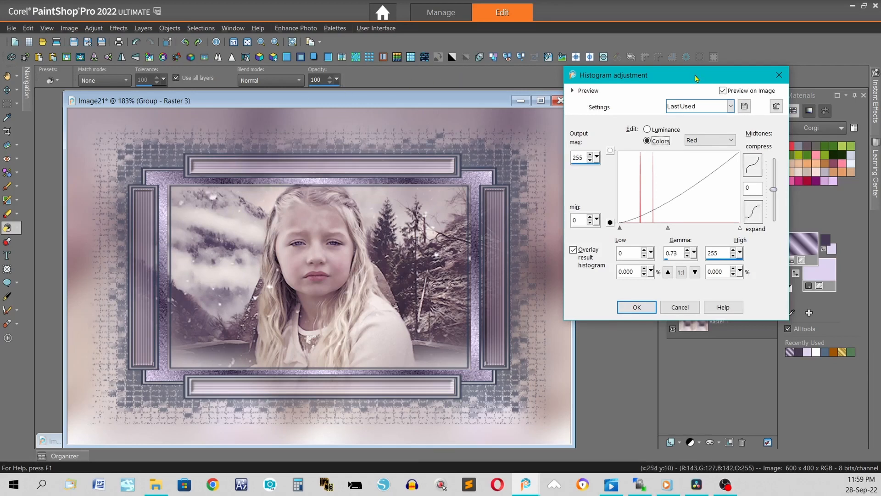
drag(697, 78, 528, 130)
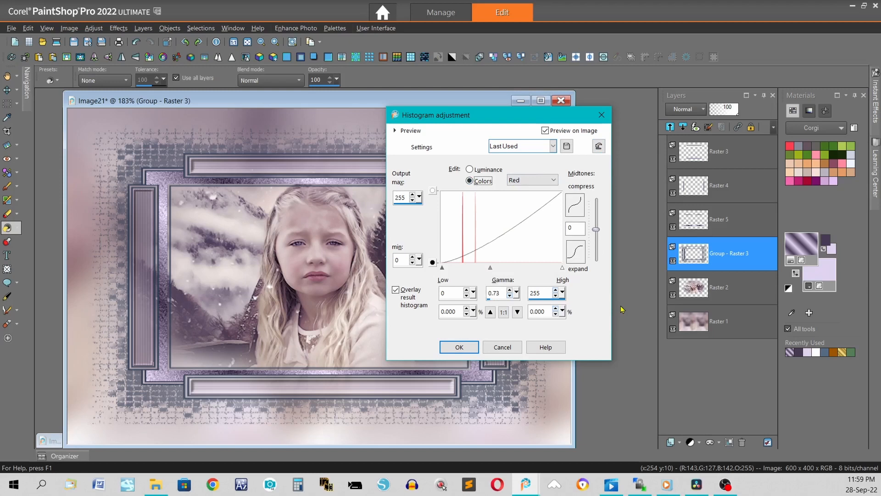
click(459, 347)
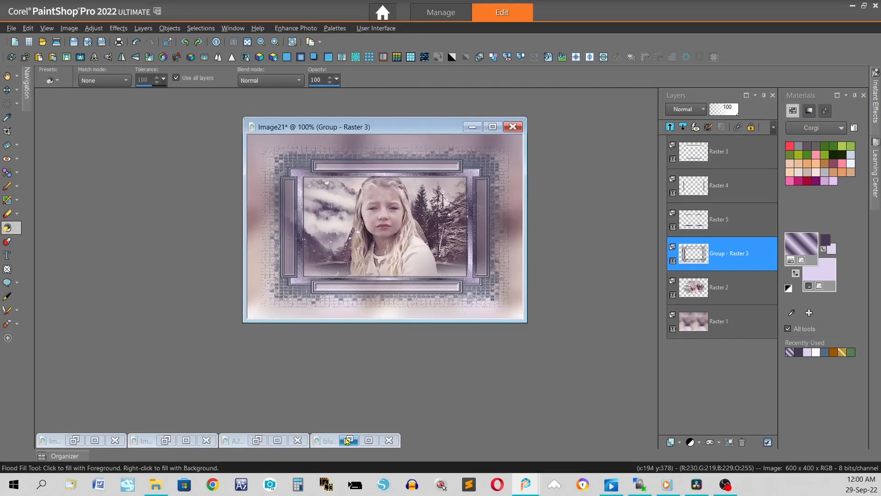
- Bring up the bluepoppies.psp image, paste the poppies into the composition as a new layer and move that layer above Raster 3
click(348, 440)
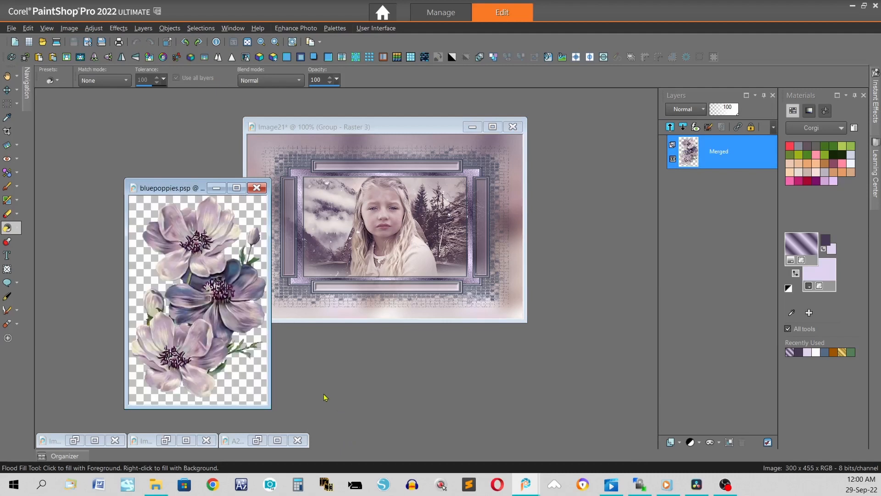
mouse_move(167, 186)
mouse_down()
mouse_move(84, 174)
mouse_move(93, 158)
mouse_up()
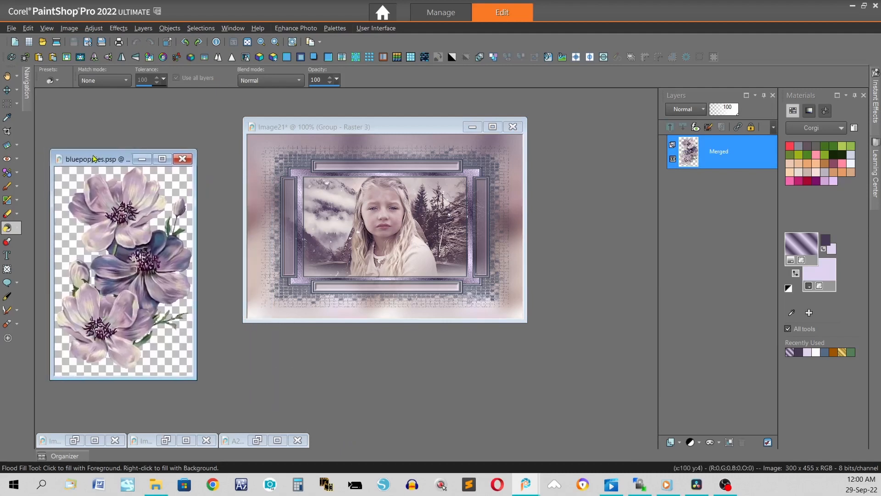
right_click(376, 127)
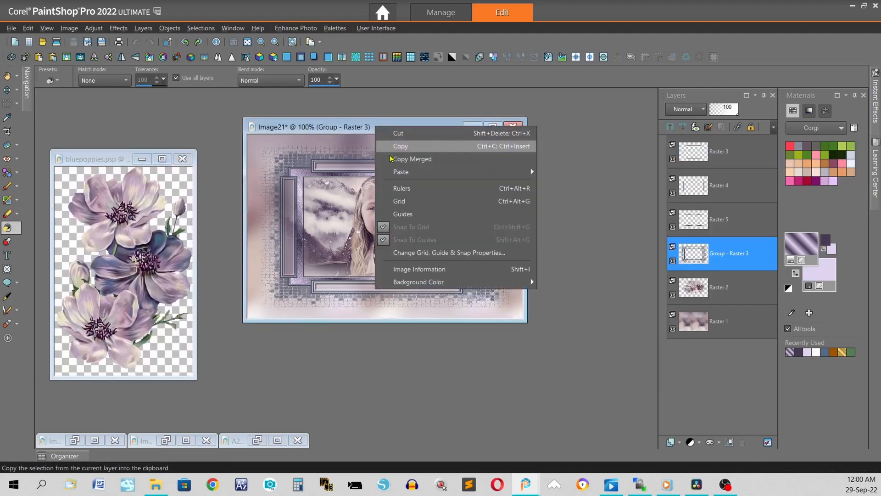
mouse_move(398, 172)
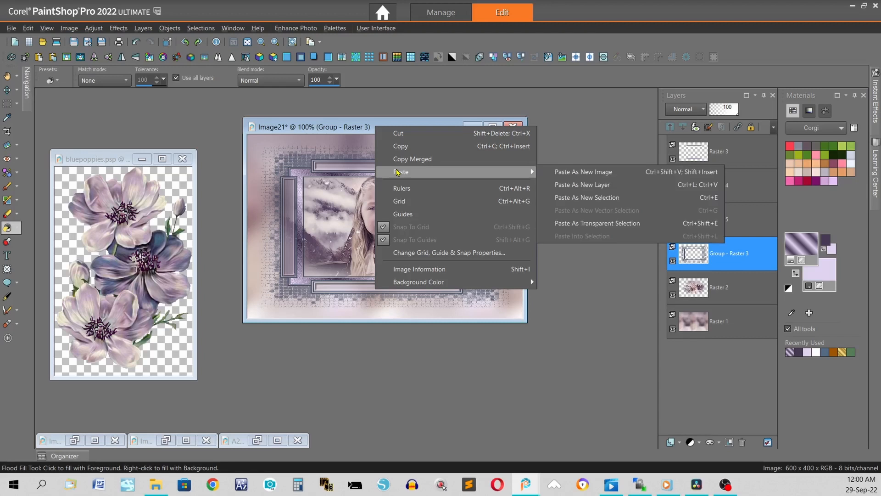
click(610, 188)
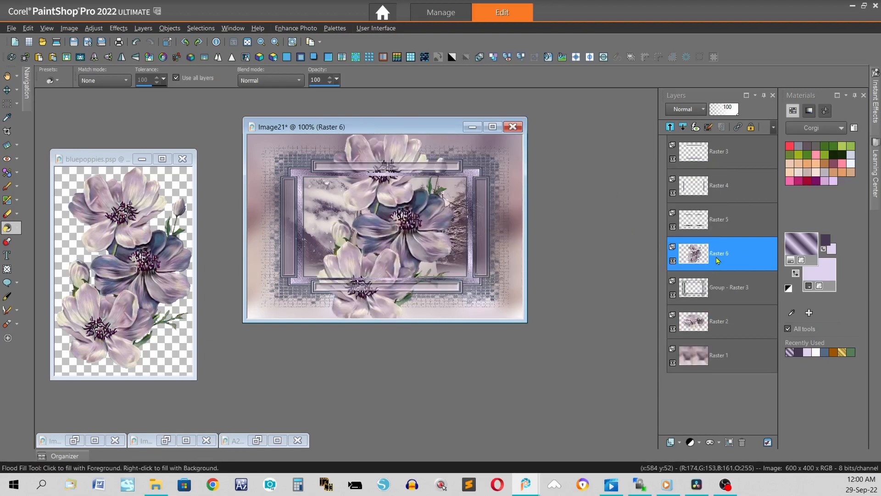
mouse_move(718, 261)
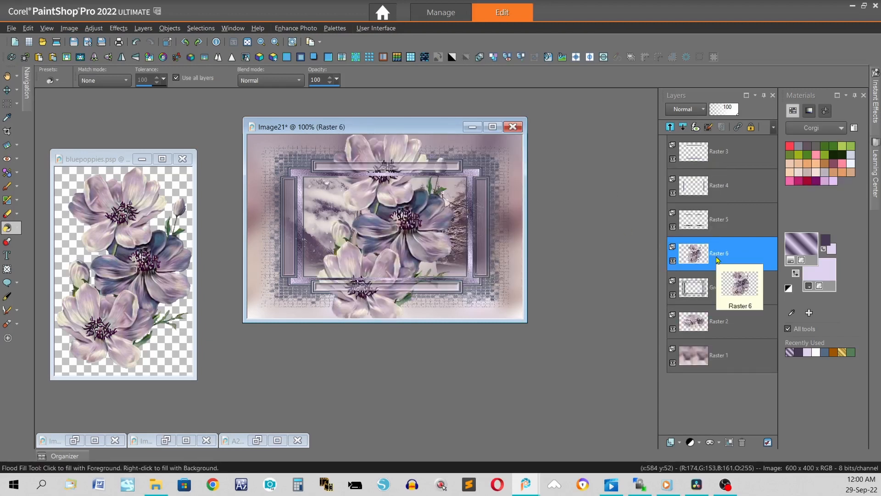
drag(718, 261, 731, 148)
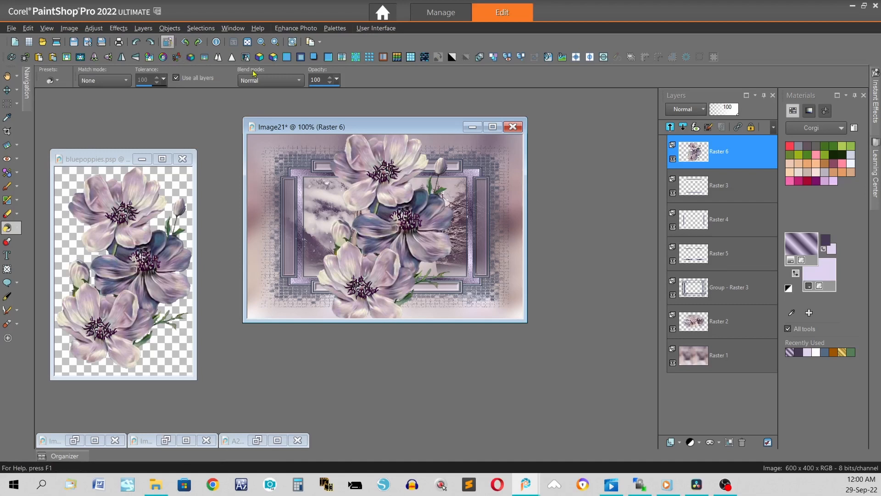
- Resize only the poppies layer to 40% with bicubic resampling and rotate it 20 degrees to the right
key(shift+s)
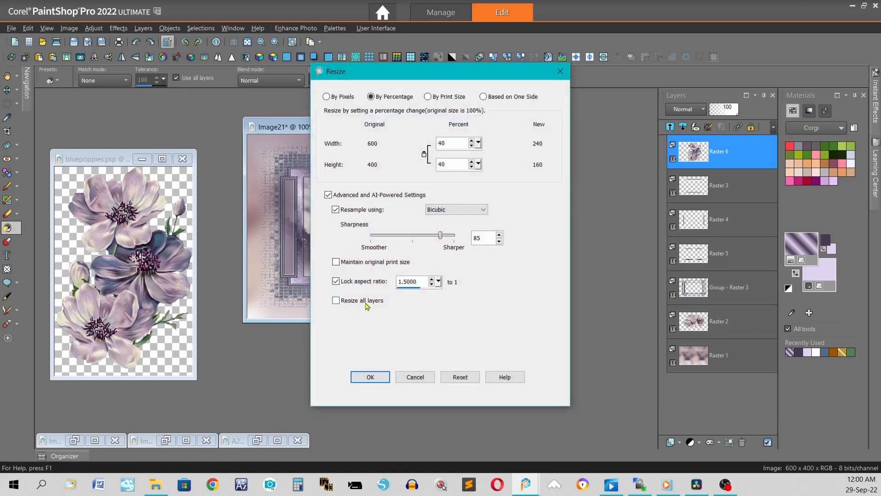
click(370, 378)
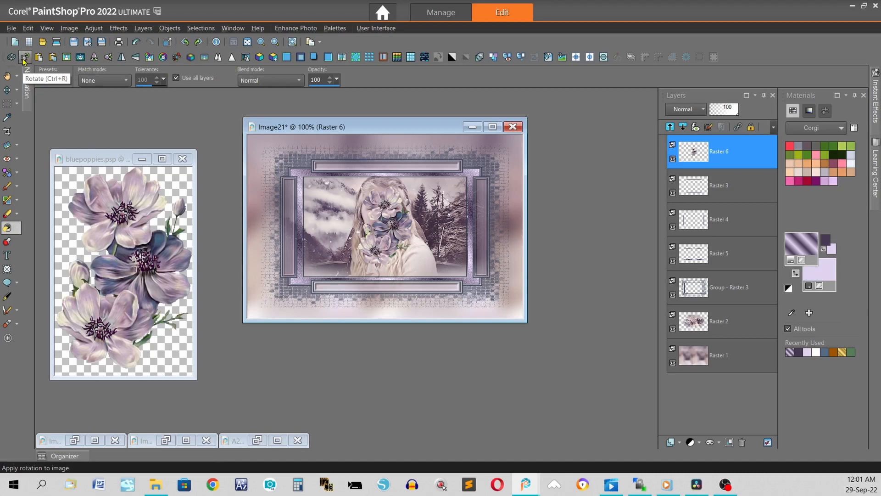
click(69, 28)
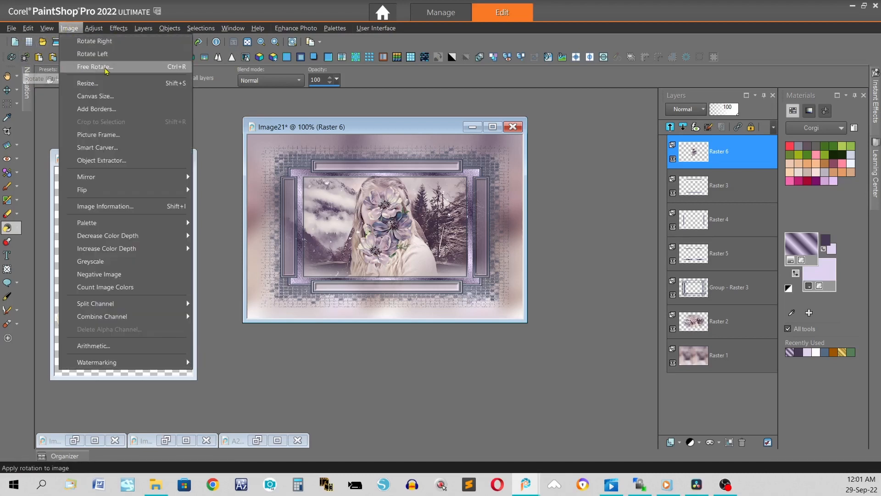
click(23, 58)
click(24, 59)
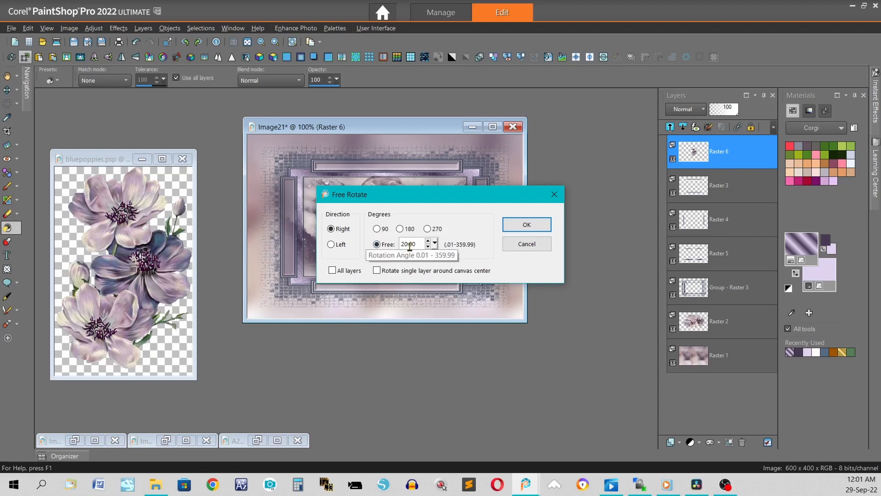
click(534, 228)
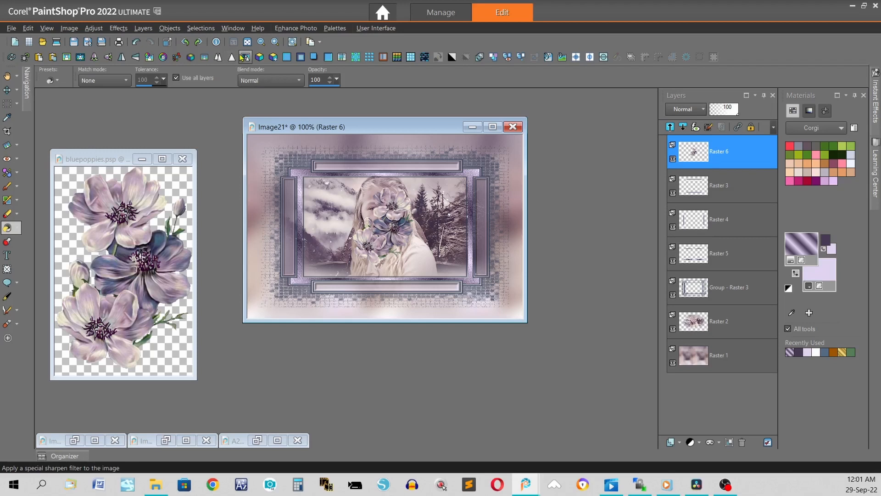
- Add a black drop shadow to the poppies with both offsets 5, opacity 50 and blur 5, and move them over the frame's lower-right corner
click(315, 60)
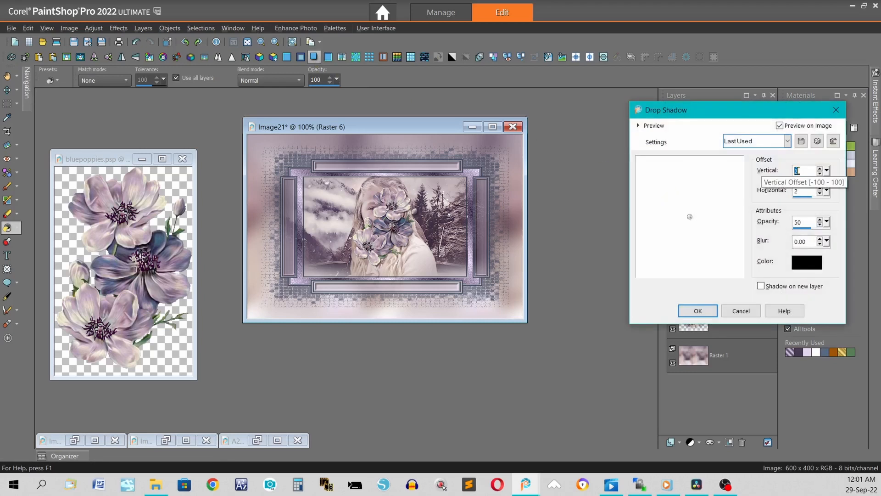
text(5)
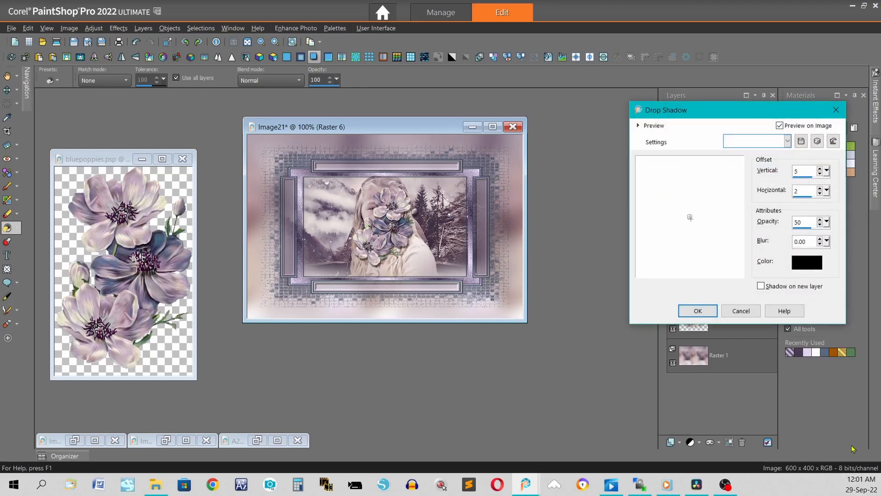
key(Tab)
key(Tab)
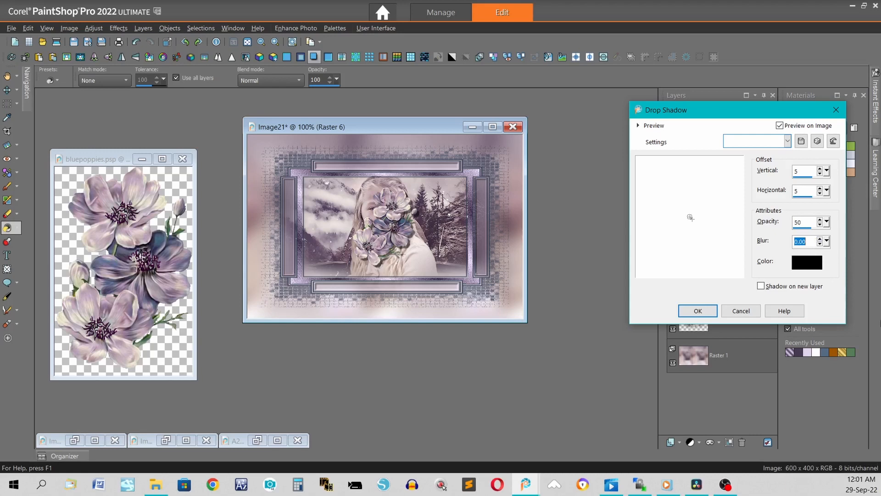
text(5)
key(Return)
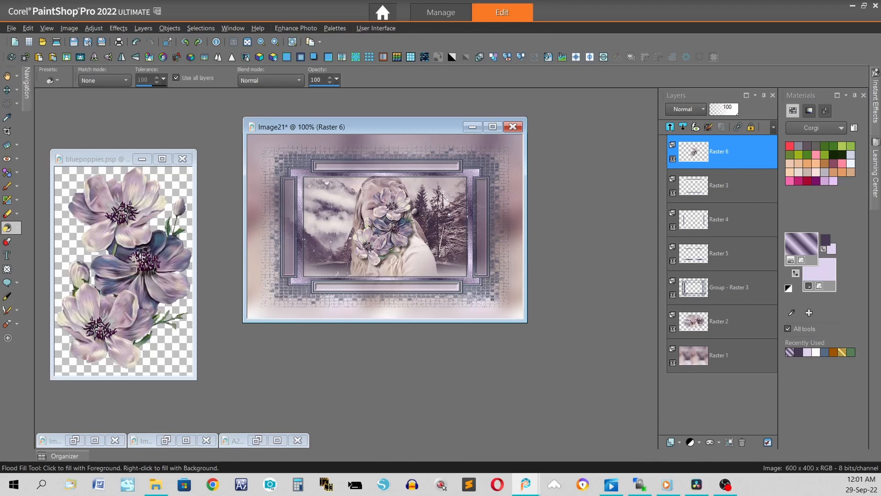
click(7, 92)
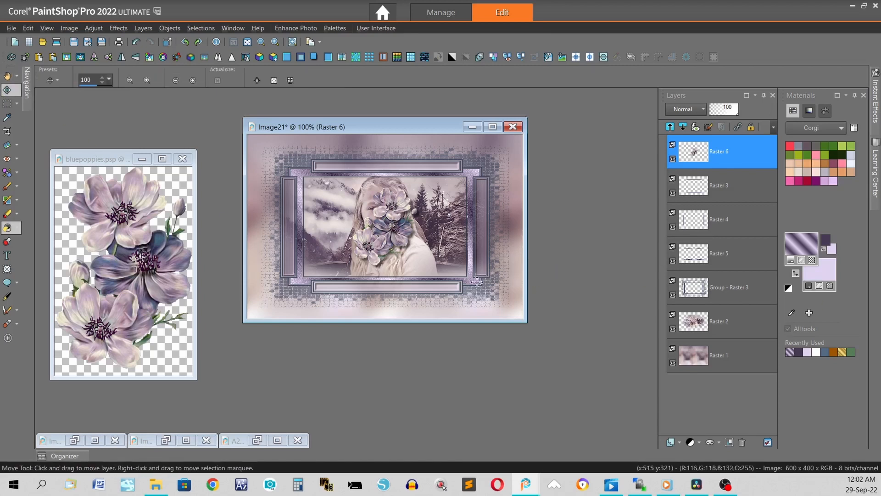
drag(391, 226, 482, 267)
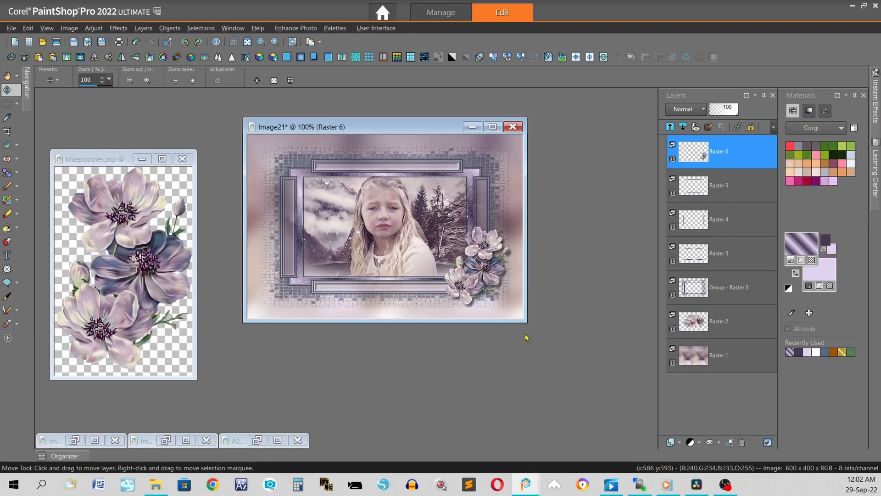
- Paste the poppies into the composition again as a new layer
right_click(353, 124)
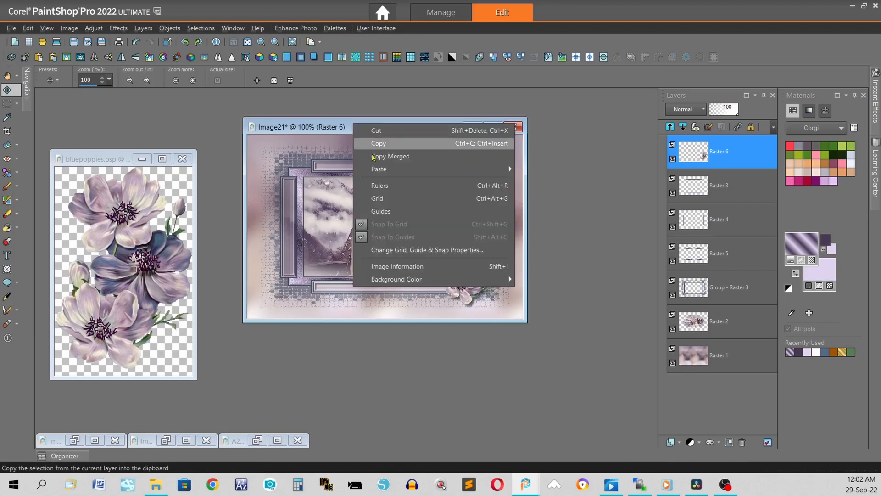
mouse_move(379, 170)
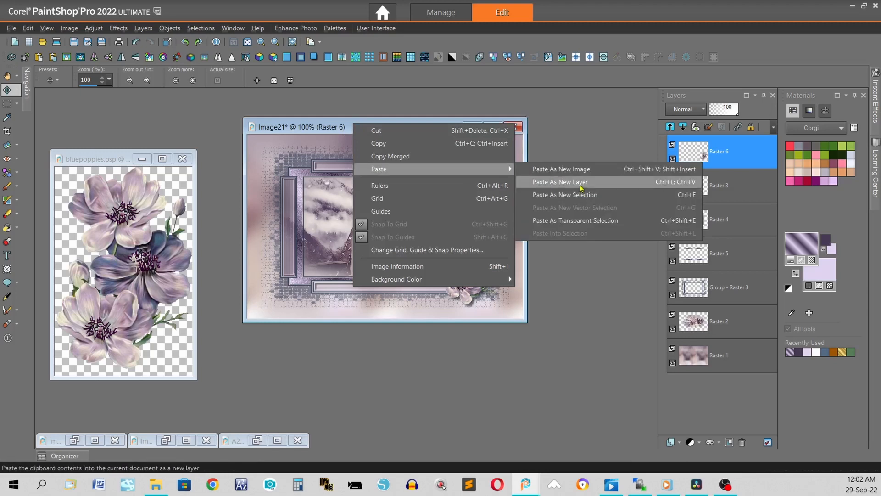
click(581, 188)
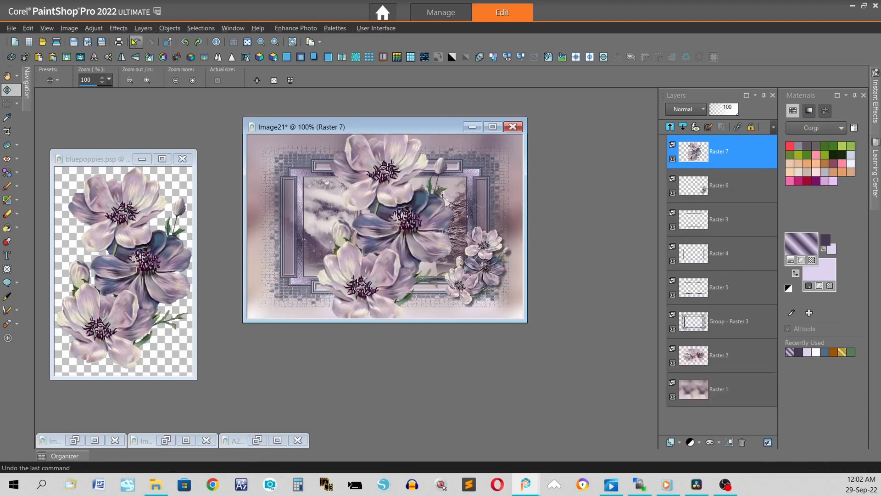
- Resize only the newly pasted poppies layer to 30% with bicubic resampling and rotate it 20 degrees to the right
click(167, 42)
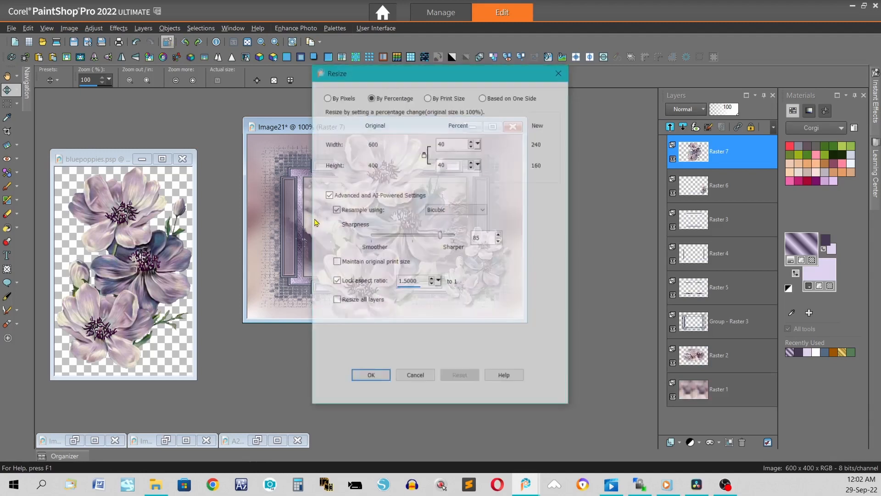
double_click(452, 143)
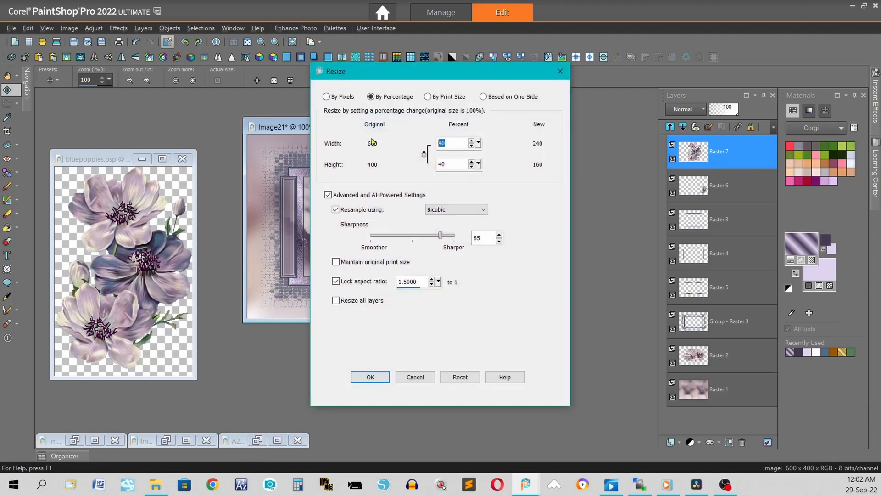
text(30)
click(370, 377)
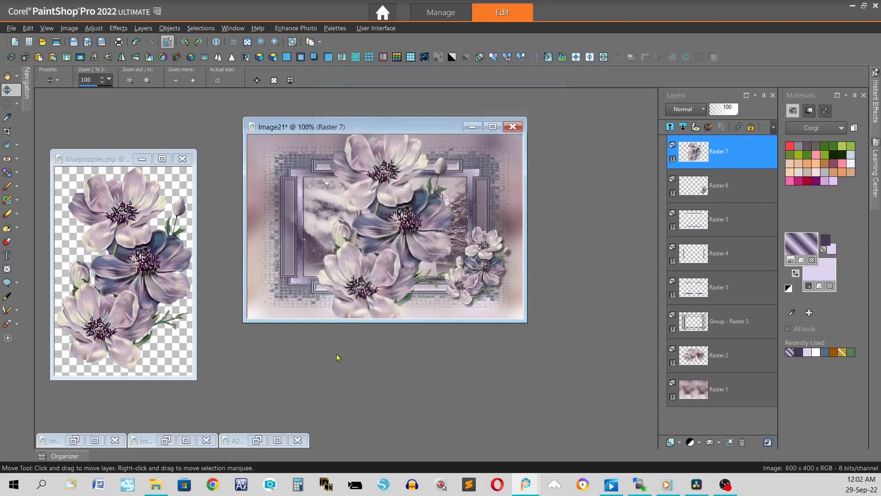
click(25, 58)
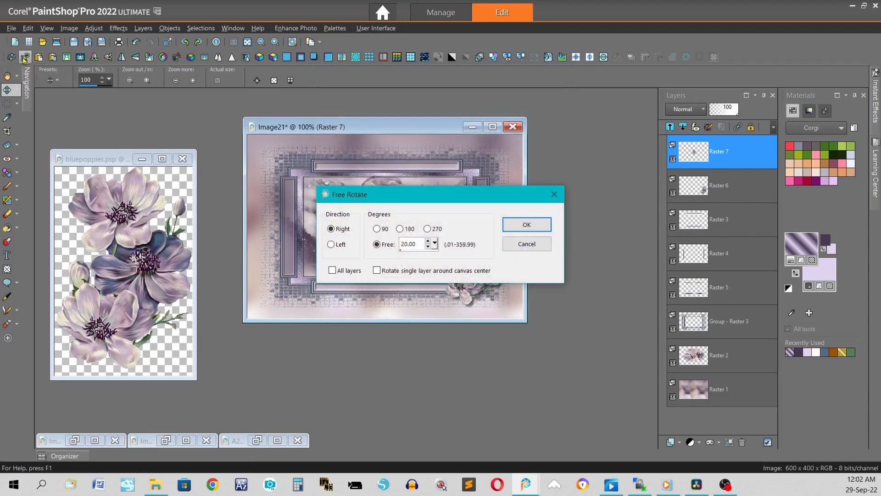
click(521, 225)
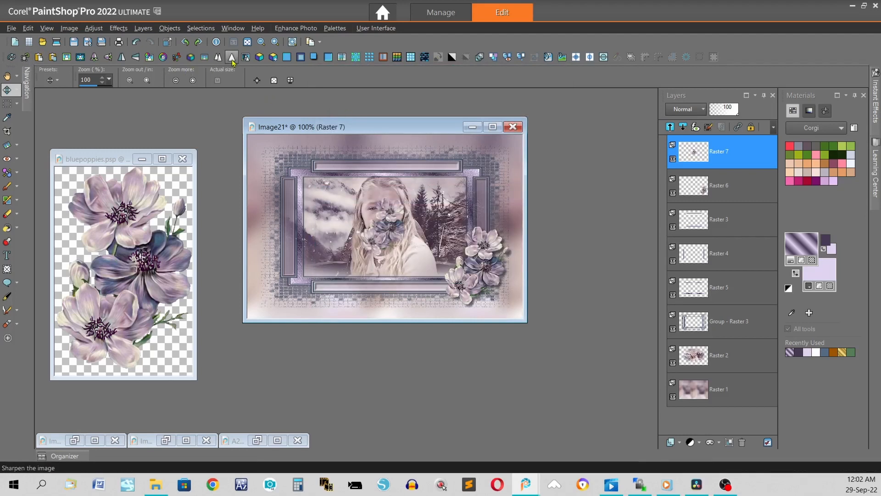
- Mirror the small poppies horizontally and vertically and move them over the frame's upper-left corner
click(95, 59)
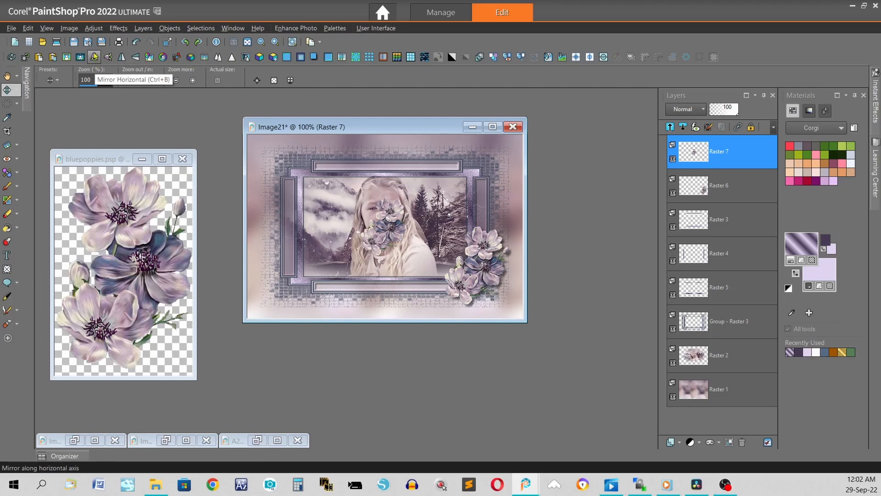
click(69, 29)
mouse_move(99, 177)
click(217, 178)
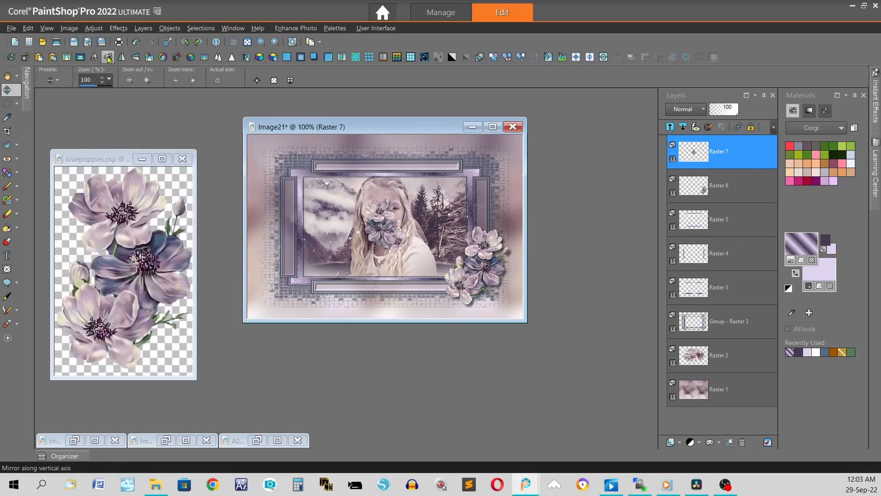
click(108, 59)
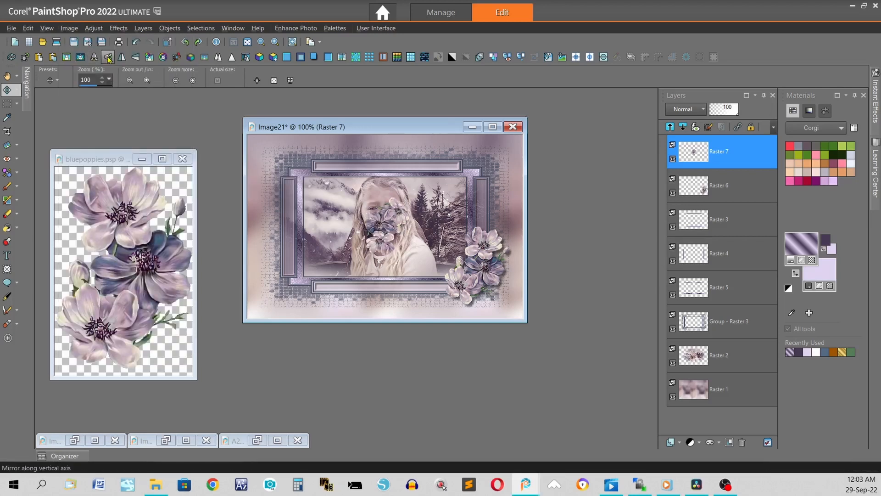
click(14, 88)
drag(379, 222, 294, 174)
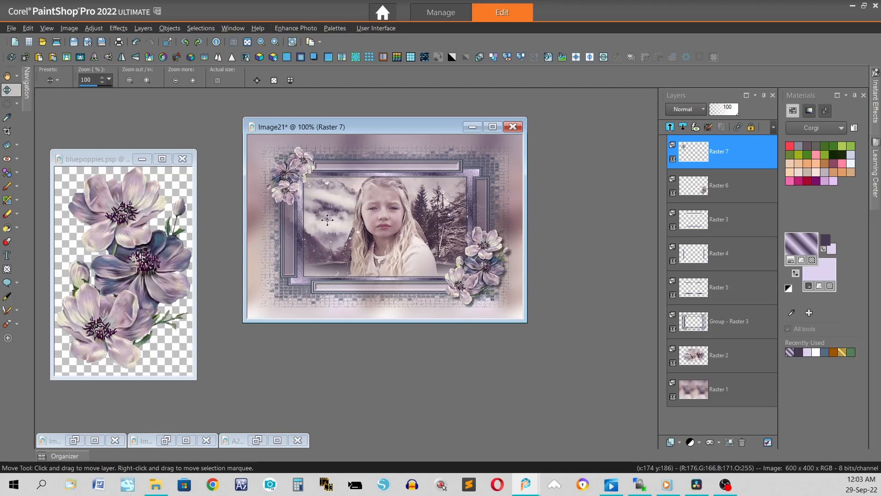
- Merge all layers into one and select an anti-aliased 25-pixel border on the inside of the whole canvas edge
click(507, 57)
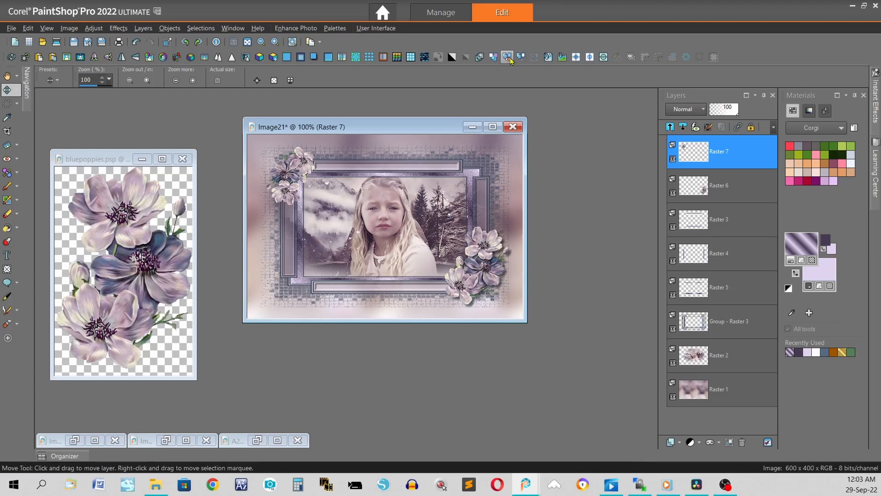
click(631, 58)
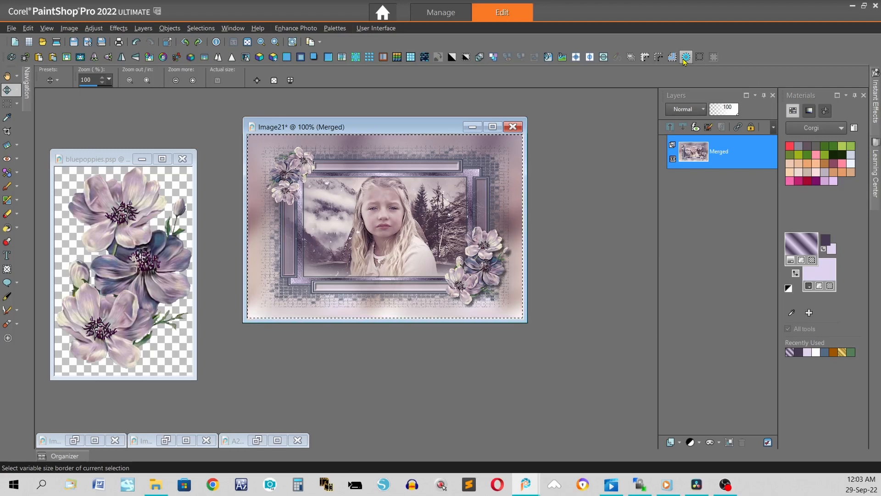
click(686, 57)
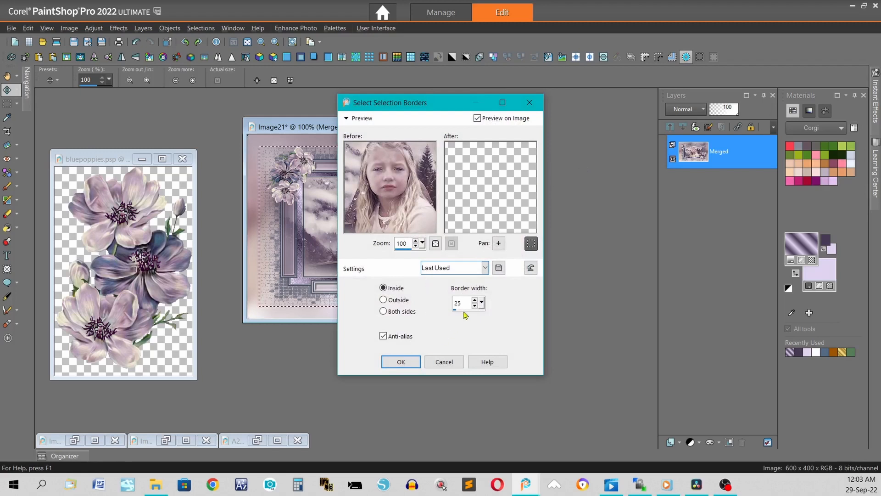
click(389, 363)
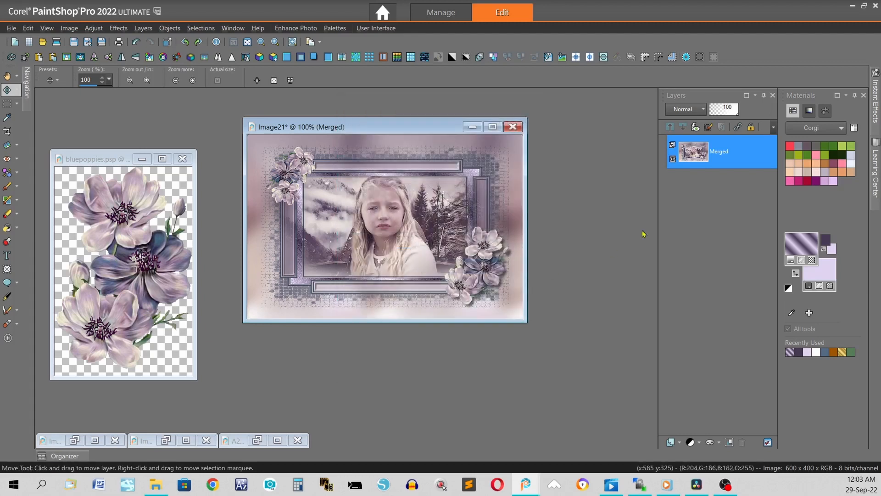
key(ctrl+d)
- Set the foreground color to #536A85 and flood fill the selected border with the foreground gradient
click(829, 242)
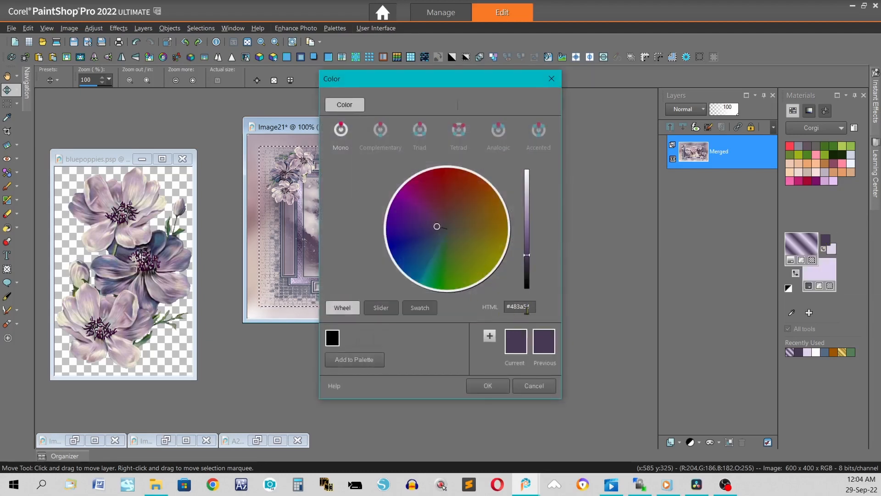
key(BackSpace)
key(BackSpace)
key(BackSpace)
key(BackSpace)
key(BackSpace)
key(BackSpace)
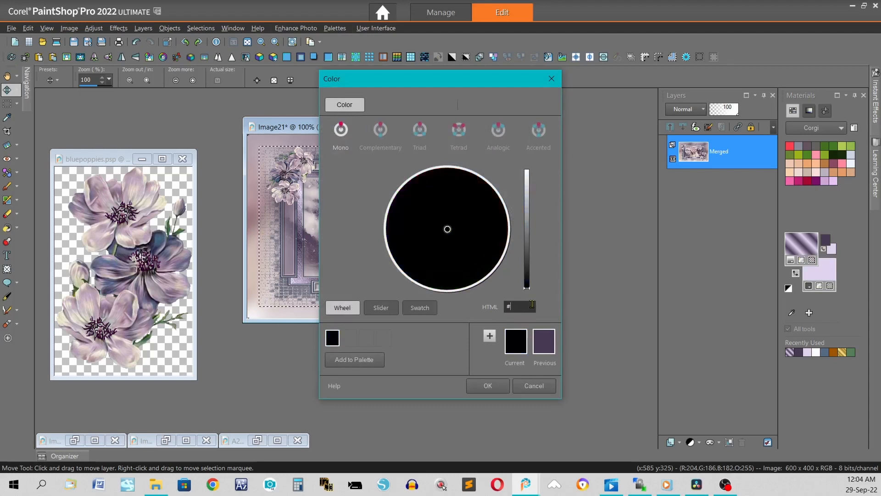
text(5)
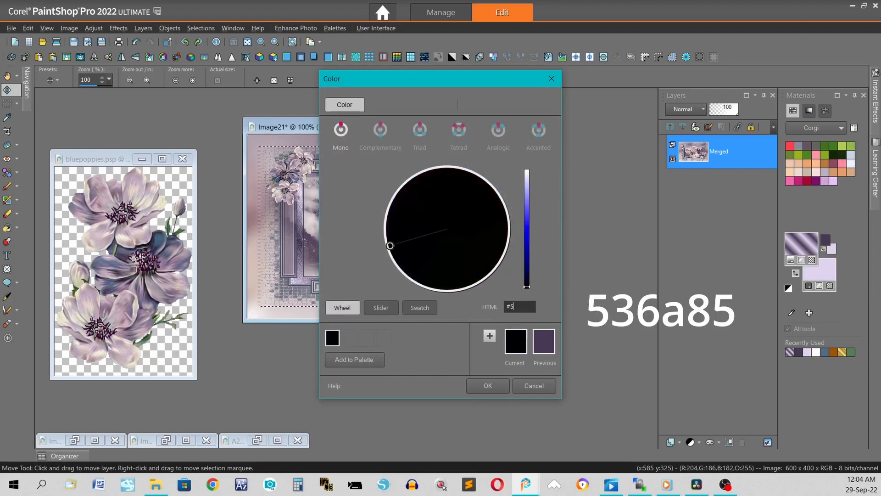
text(36A)
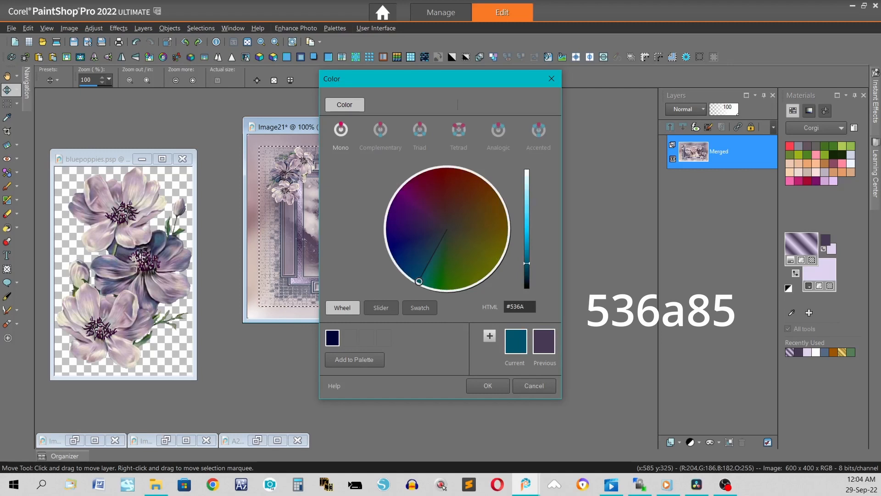
text(85)
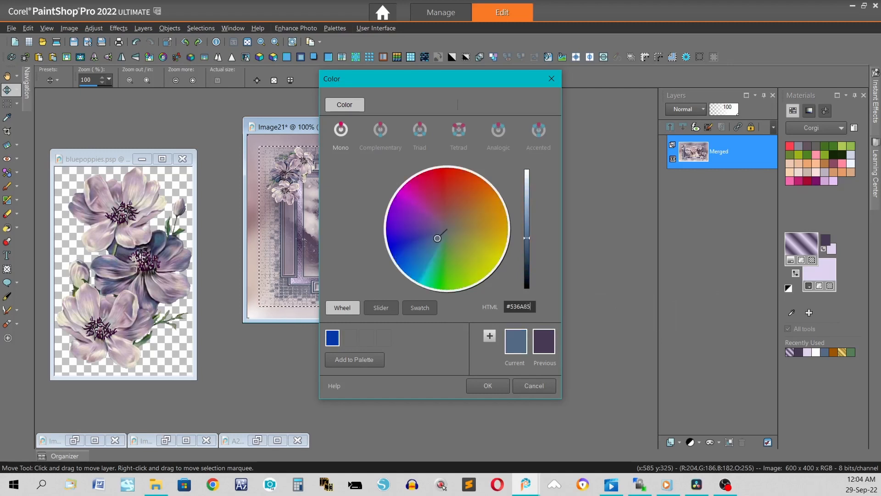
click(492, 386)
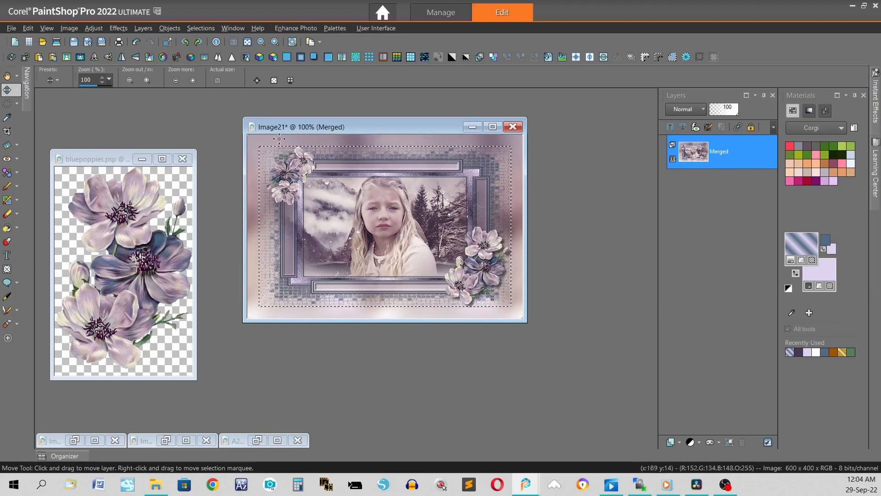
key(f)
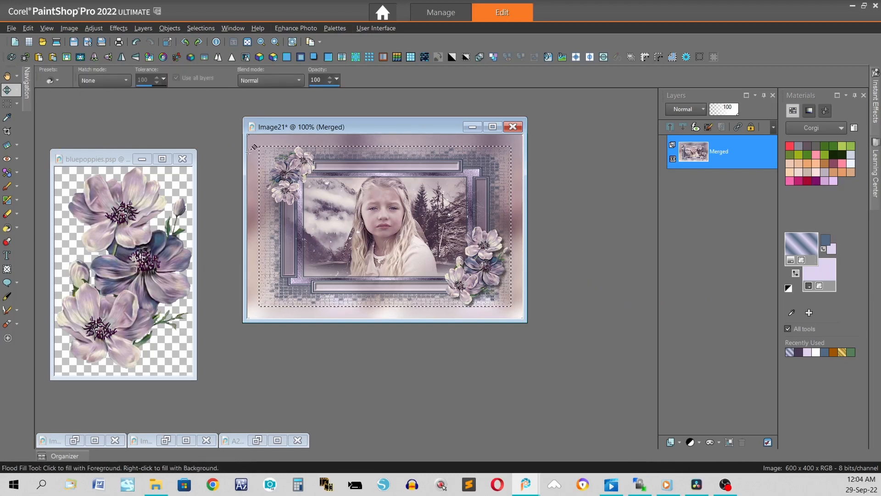
click(366, 139)
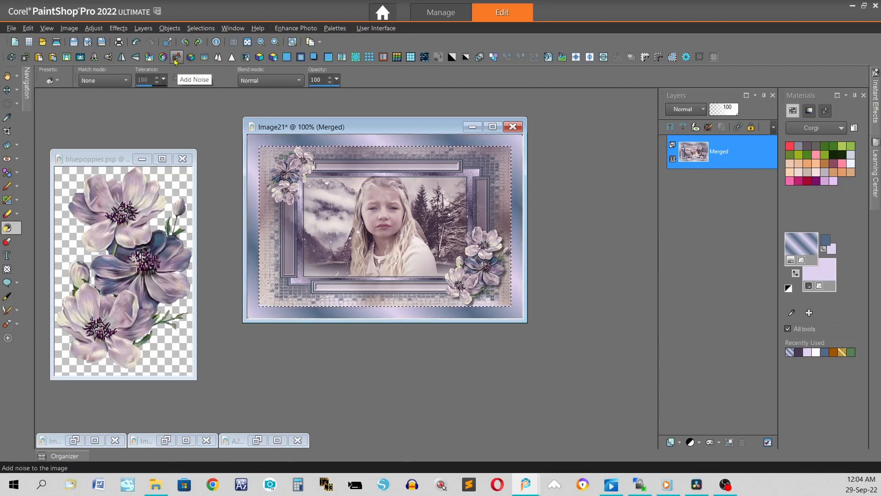
- Add 15% monochrome Gaussian noise to the selected border
click(93, 29)
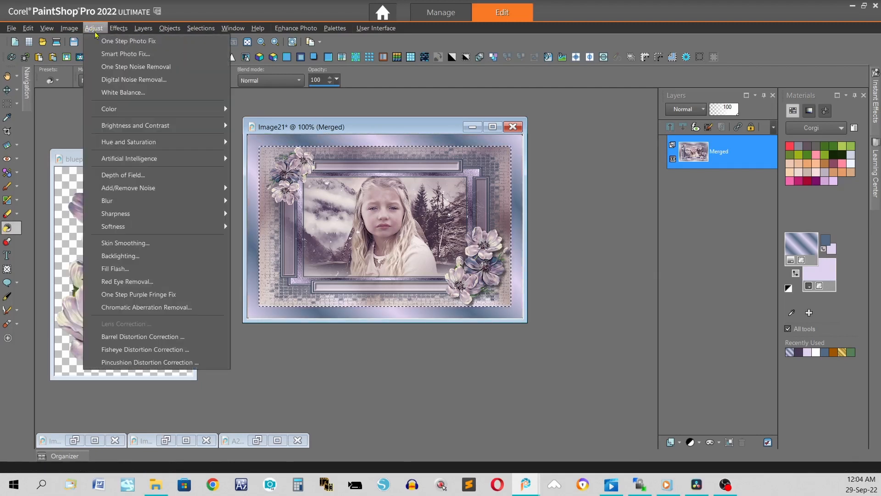
click(255, 105)
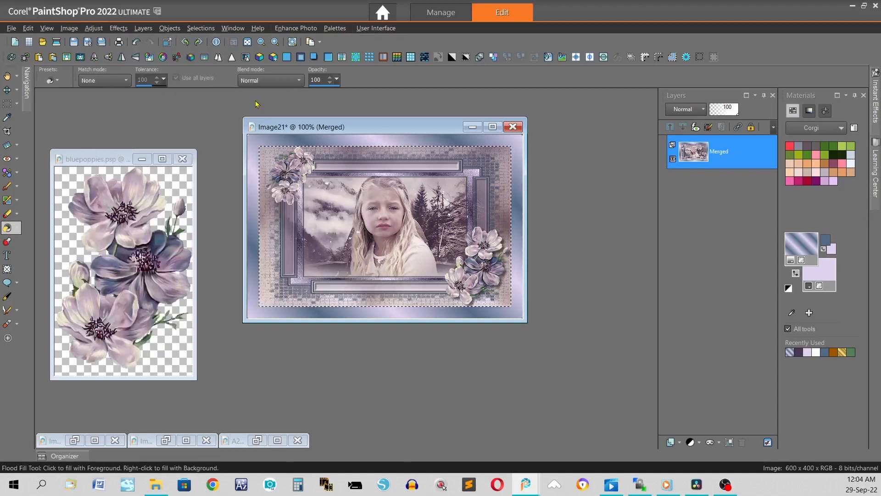
click(177, 57)
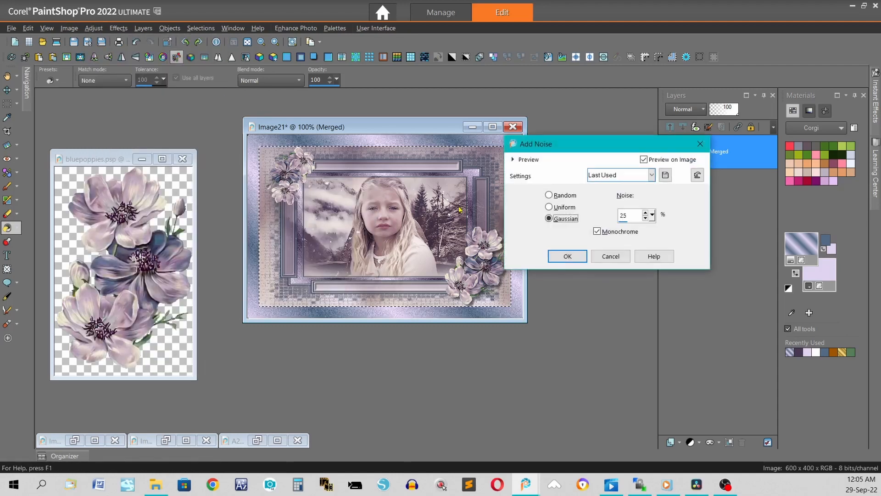
double_click(632, 216)
text(15)
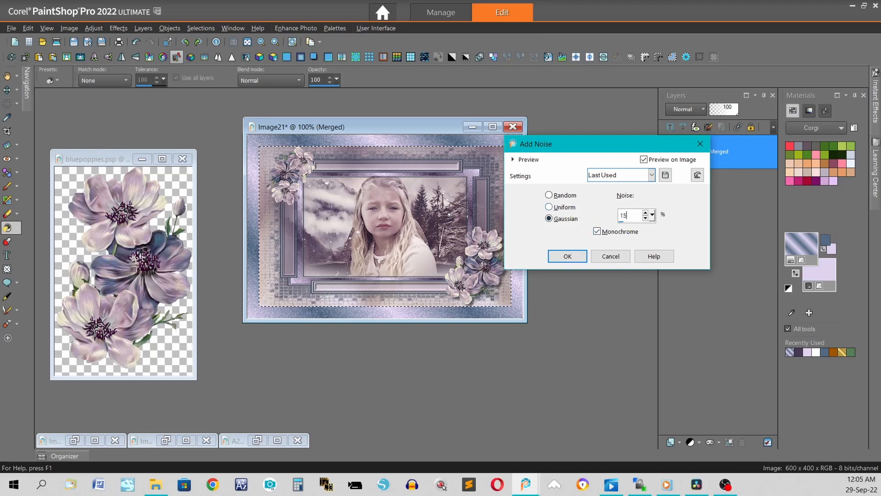
click(565, 257)
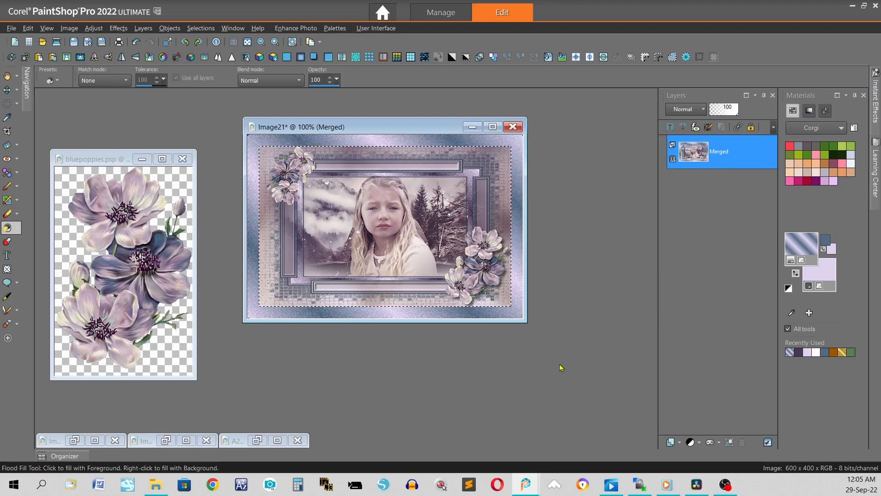
- Apply the Fine canvas texture to the border with size 50%, smoothness 5, depth 1, angle 315, intensity 50 and elevation 30
click(120, 32)
mouse_move(151, 186)
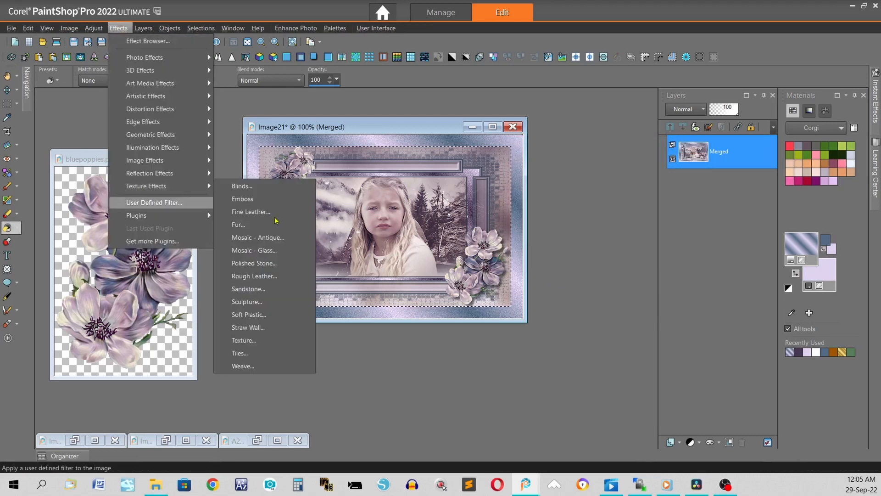
click(264, 342)
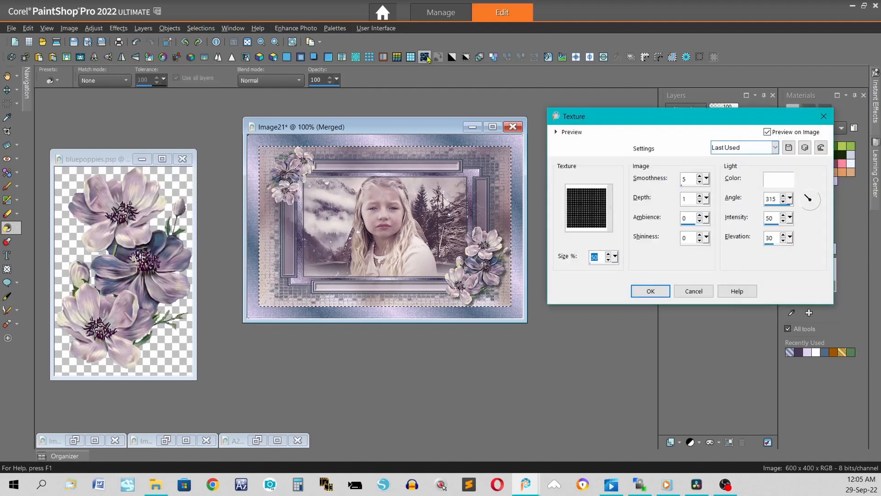
click(611, 216)
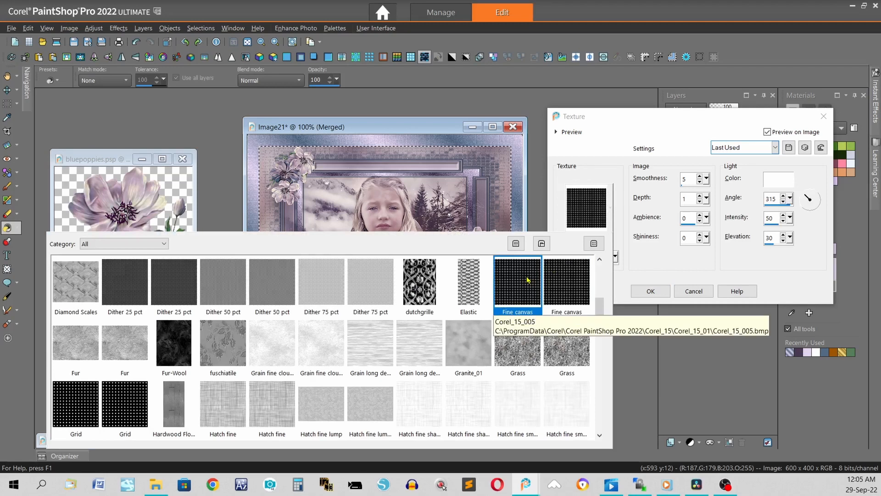
click(624, 347)
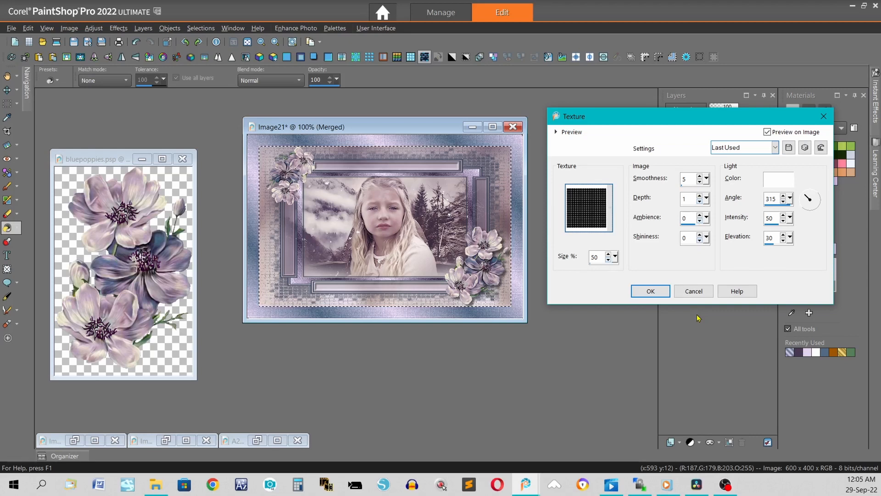
click(650, 293)
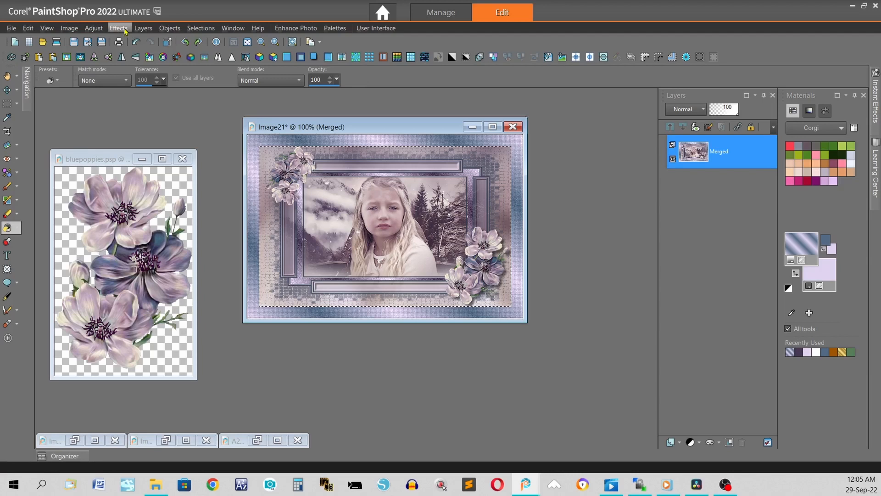
- Apply an Inner Bevel to the selected border with bevel shape 6, width 5, smoothness 2, depth 3, angle 315, intensity 50 and elevation 30
click(328, 57)
click(642, 258)
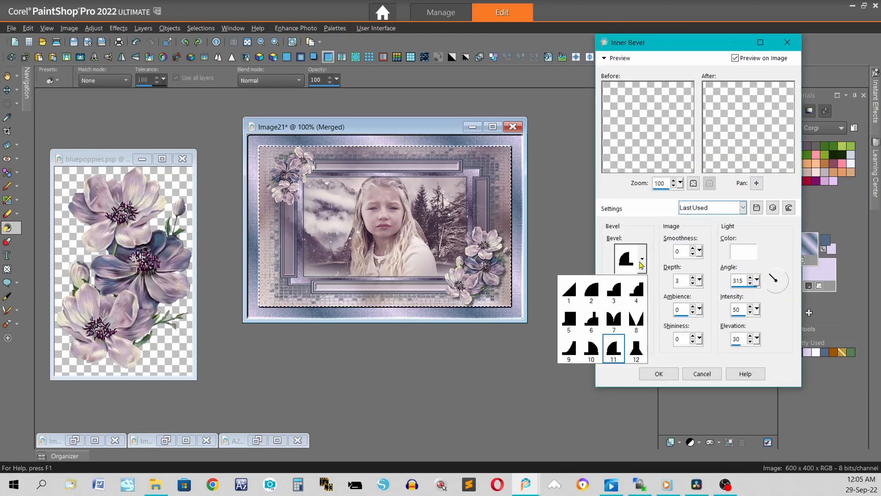
click(597, 327)
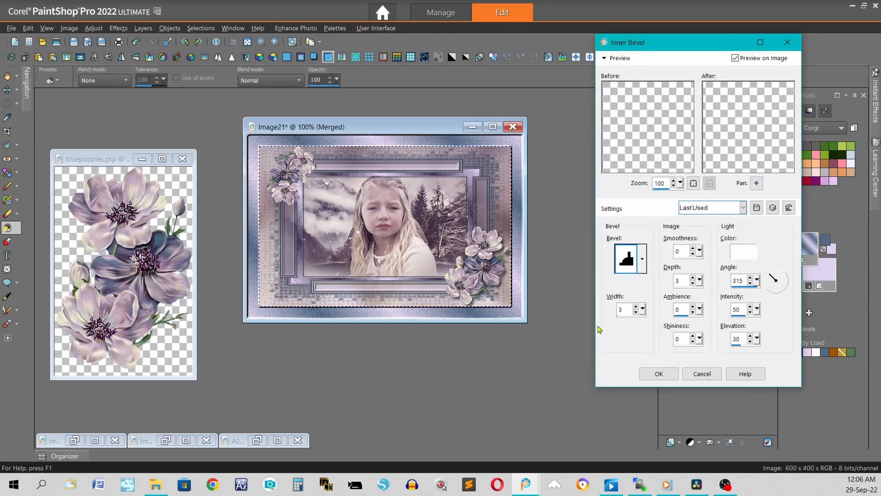
click(637, 307)
click(636, 307)
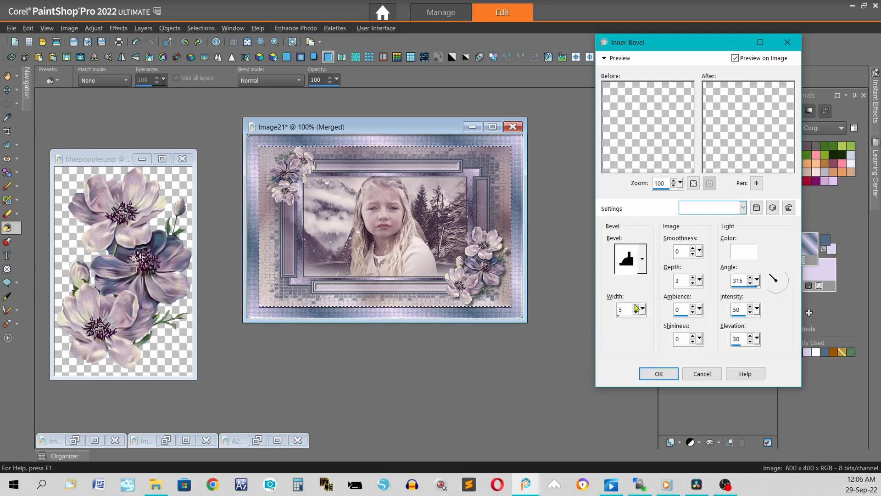
click(694, 251)
click(694, 250)
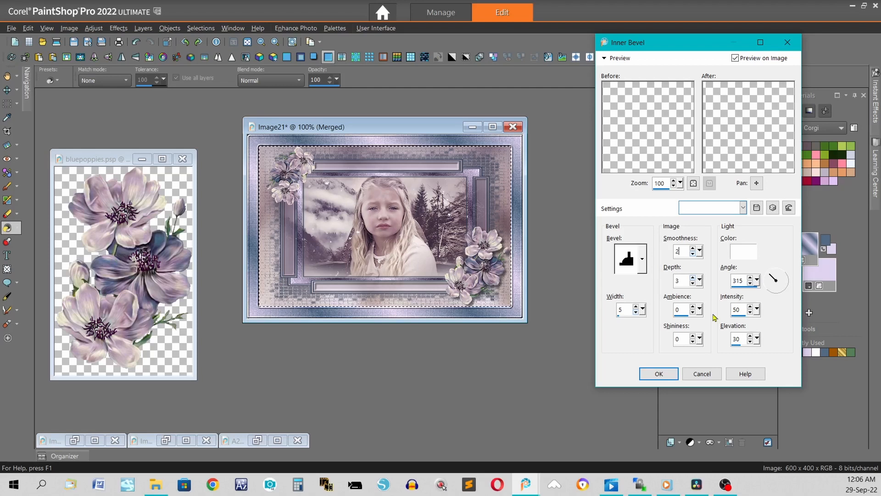
click(666, 377)
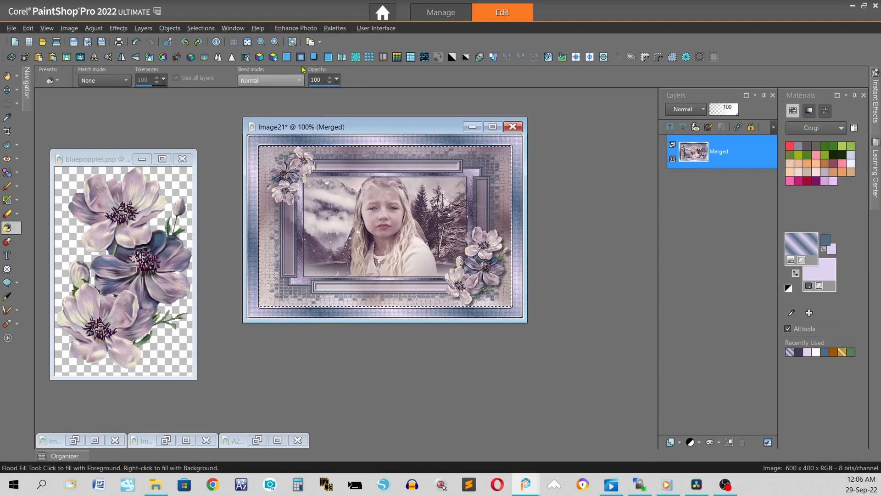
- Apply a black drop shadow to the selected border with vertical and horizontal offsets of 15, opacity 15 and blur 5
click(314, 57)
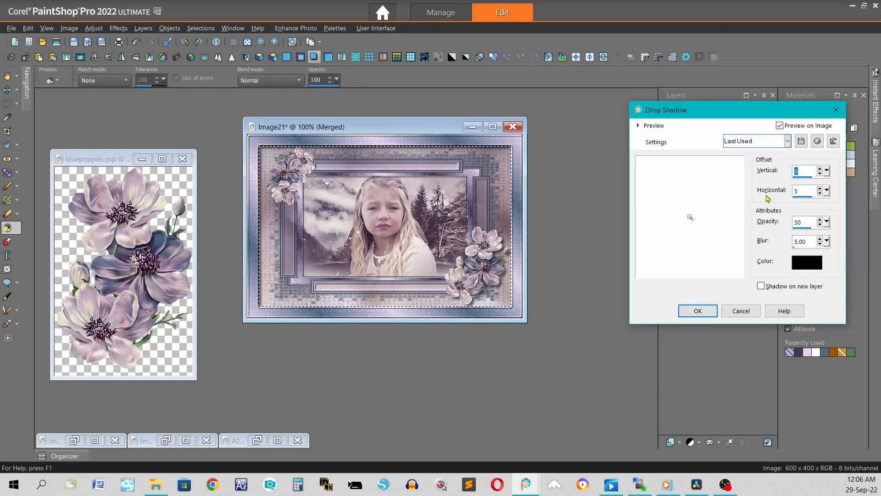
text(15)
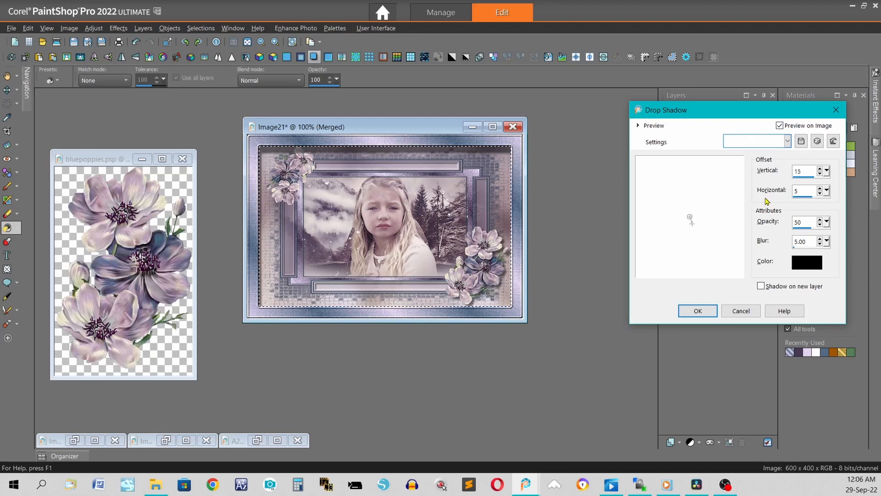
key(Tab)
text(15)
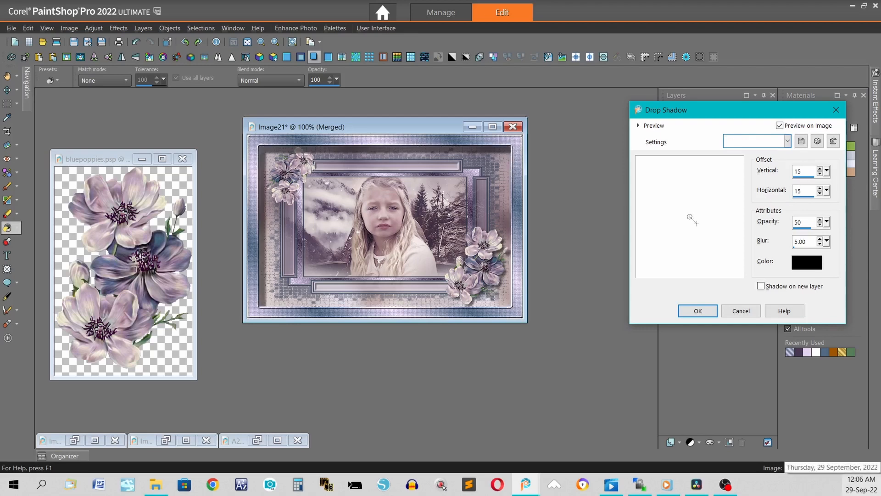
key(Tab)
text(1)
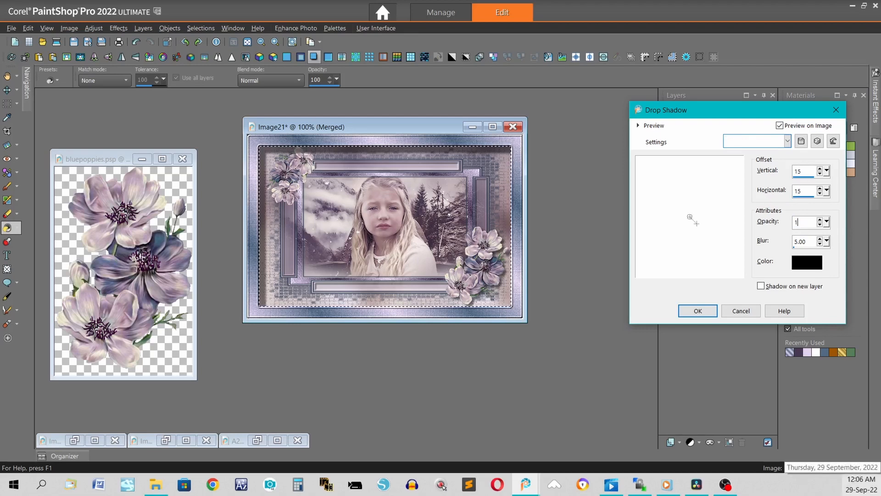
key(Tab)
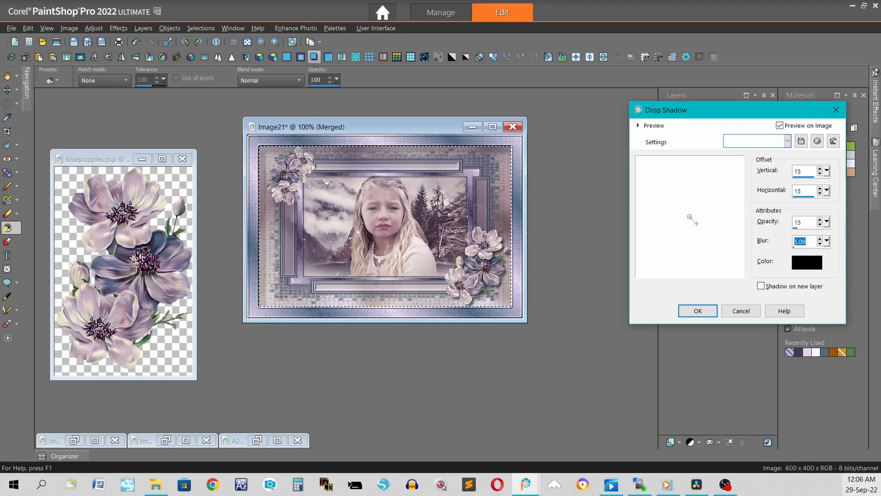
text(5)
key(Tab)
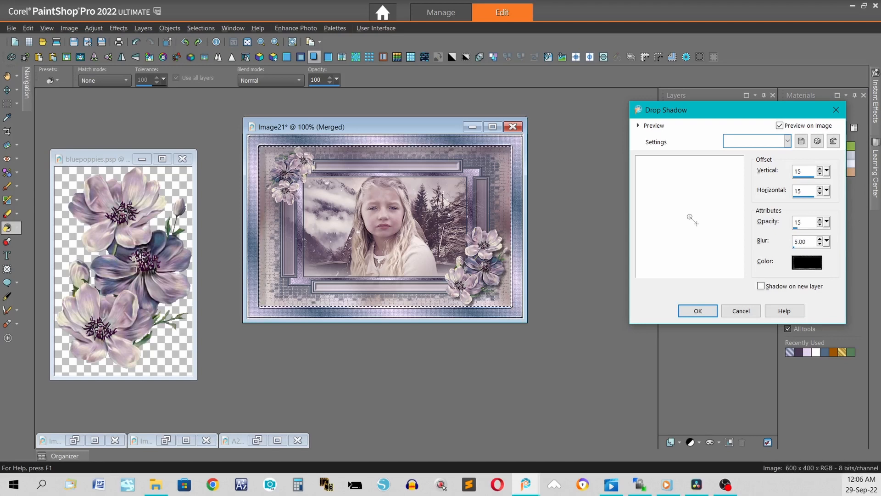
click(692, 305)
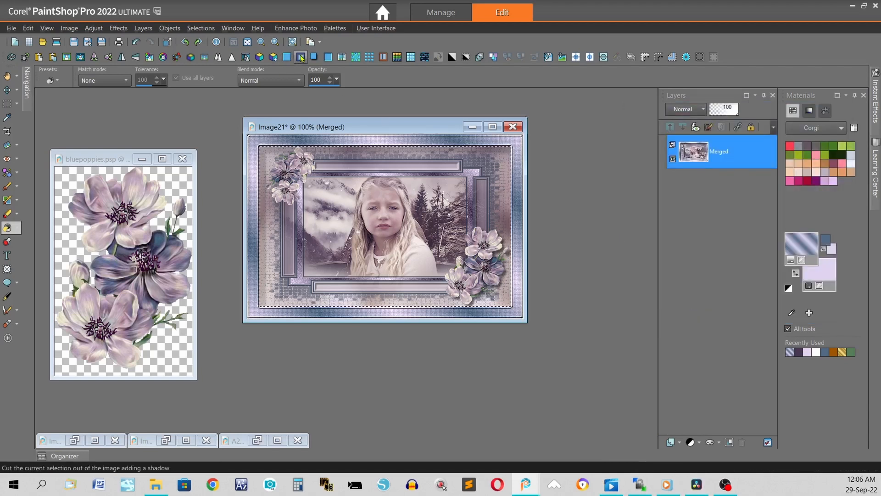
- Repeat the drop shadow on the selected border with vertical and horizontal offsets of -15, keeping opacity 15 and blur 5
click(314, 56)
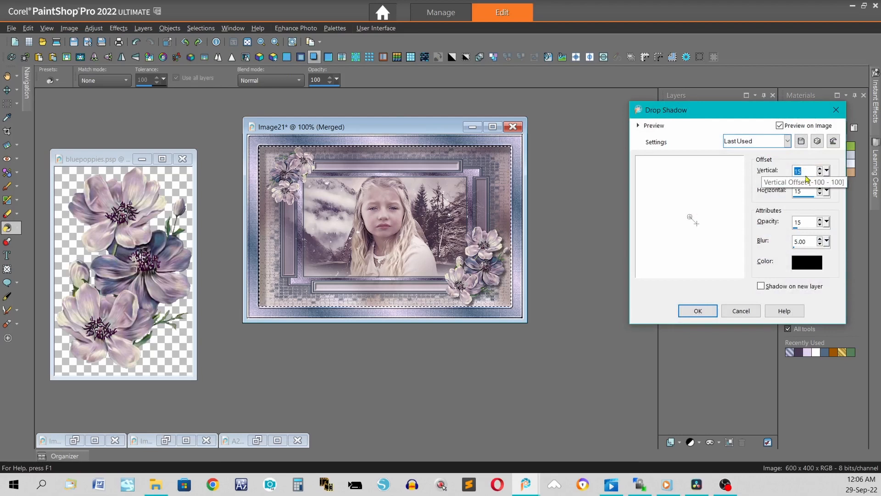
text(-15)
key(Tab)
text(-)
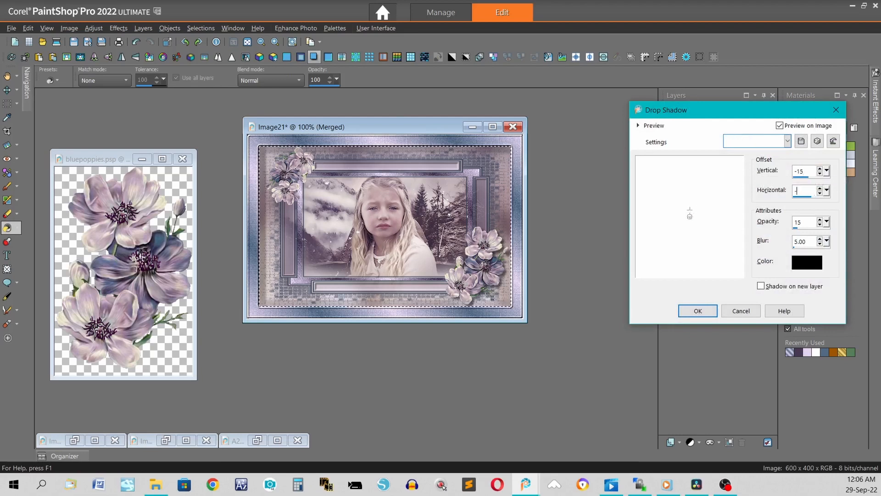
text(15)
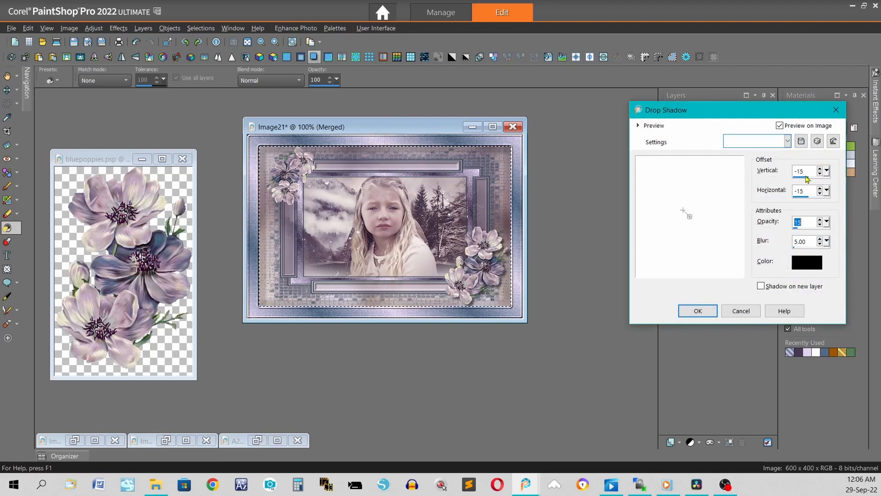
key(Return)
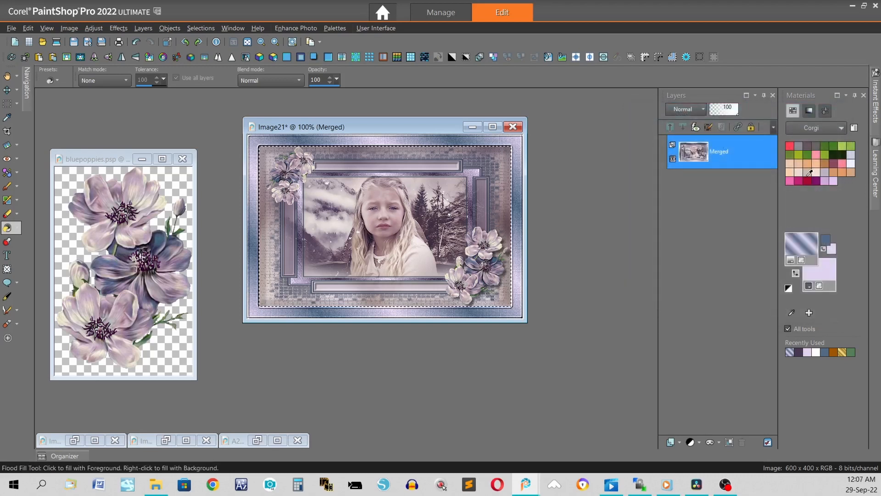
- Minimize the poppies image, restore A2Gcornersset9.psp beside the composition, and copy its corner19 ornament into the composition as a new layer
click(142, 158)
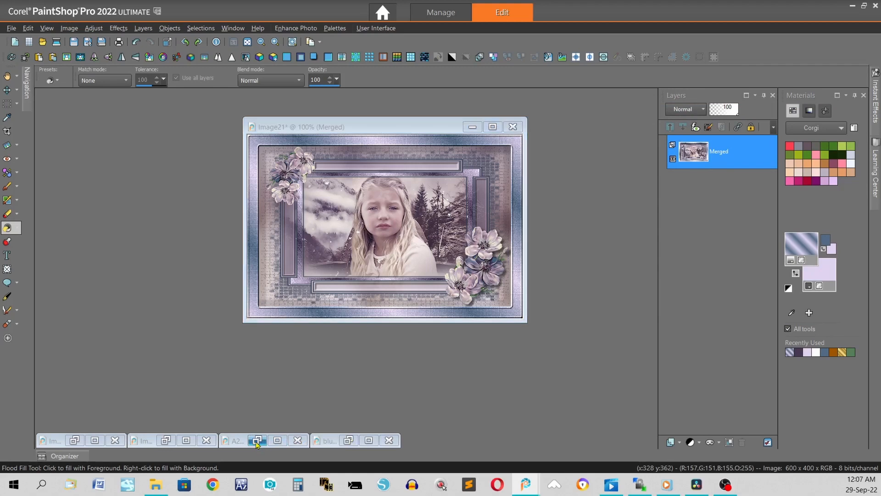
click(257, 442)
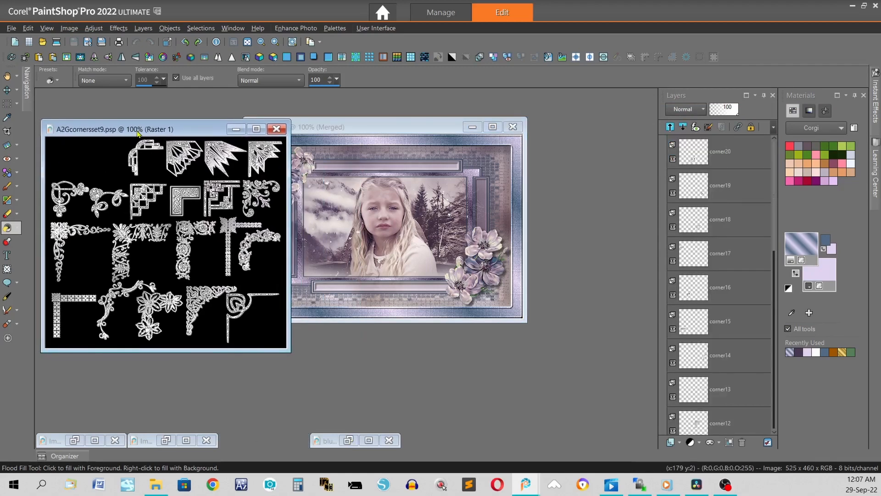
drag(137, 131, 139, 132)
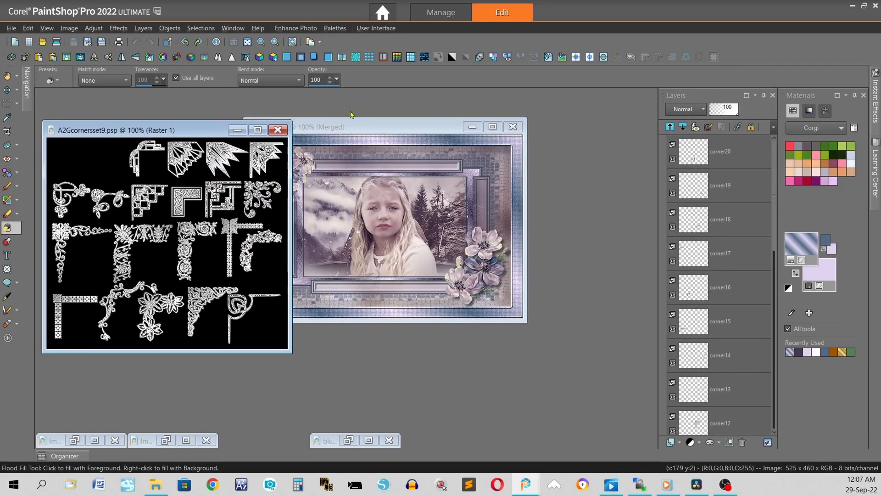
click(367, 128)
drag(423, 128, 512, 128)
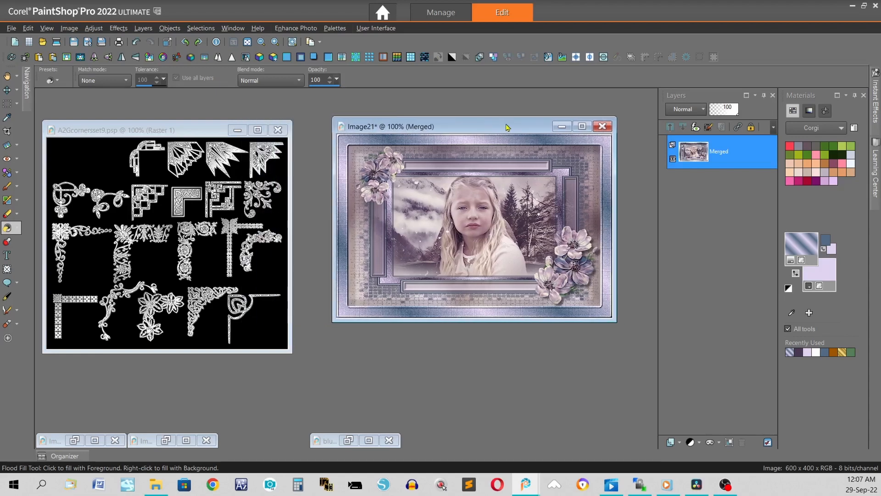
drag(696, 188, 487, 280)
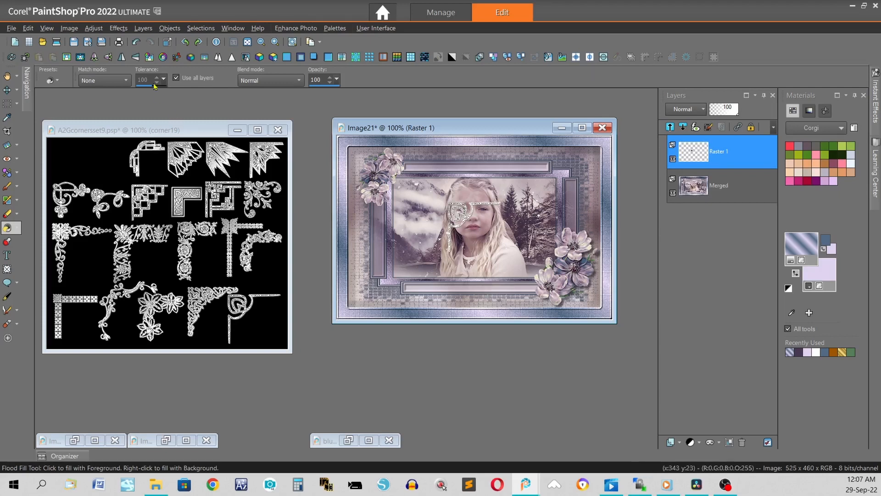
- Scale down only the corner ornament layer by percentage, using bicubic resampling with the aspect ratio locked
click(168, 42)
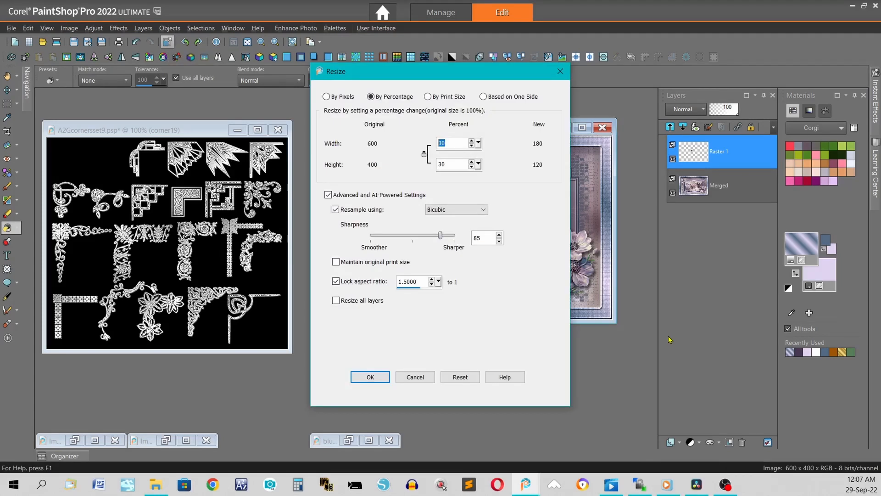
text(8)
click(371, 377)
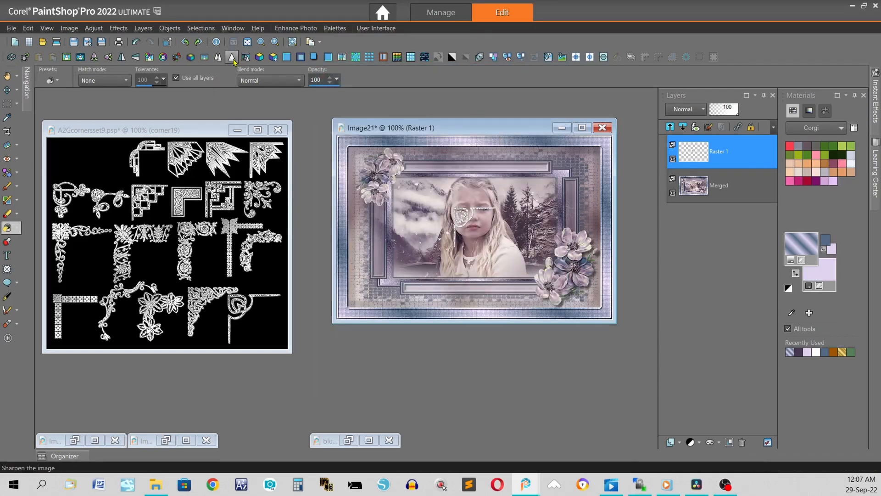
- Position the ornament in the top-left corner of the frame border and set its layer's blend mode to Luminance (Legacy)
click(7, 90)
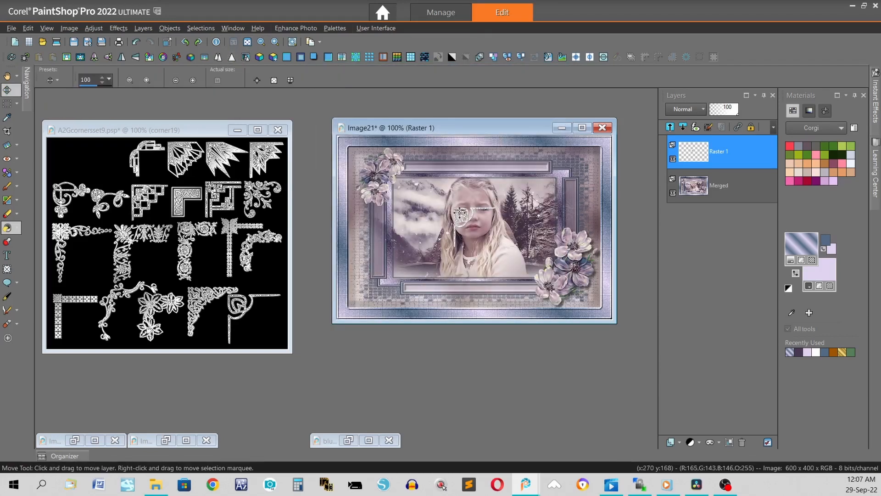
drag(459, 214, 350, 146)
scroll(350, 146, up, 3)
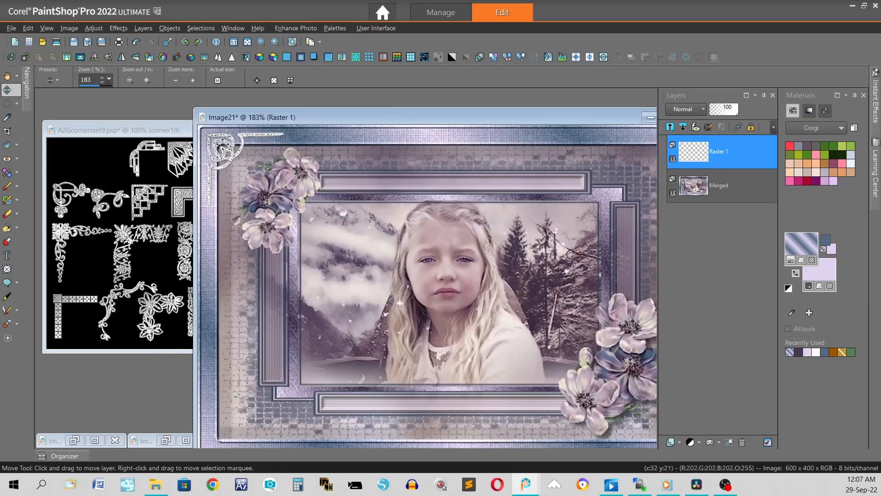
drag(229, 150, 227, 149)
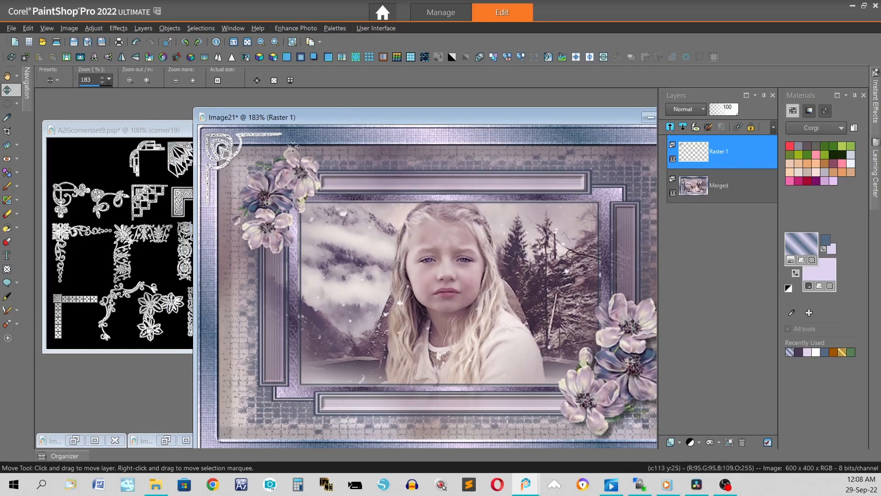
scroll(275, 159, down, 3)
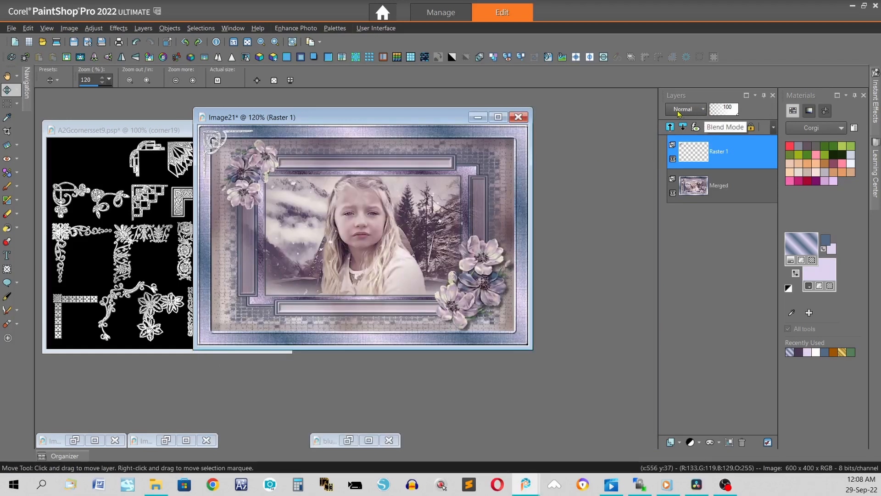
click(704, 110)
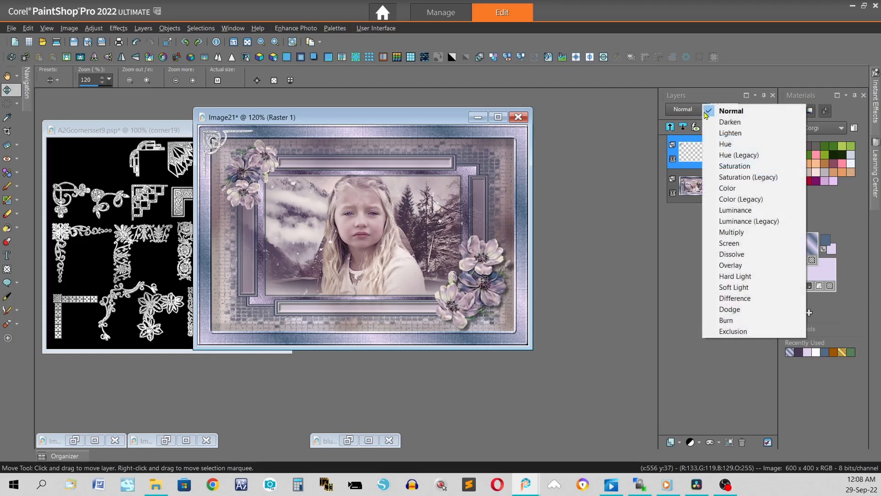
click(760, 224)
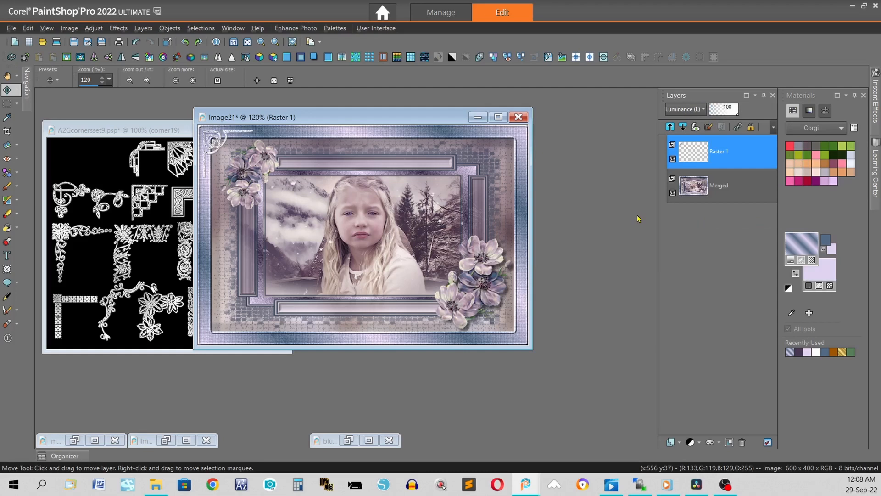
- Add a black drop shadow to the corner ornament with vertical and horizontal offsets of 2, opacity 50 and blur 0
click(314, 58)
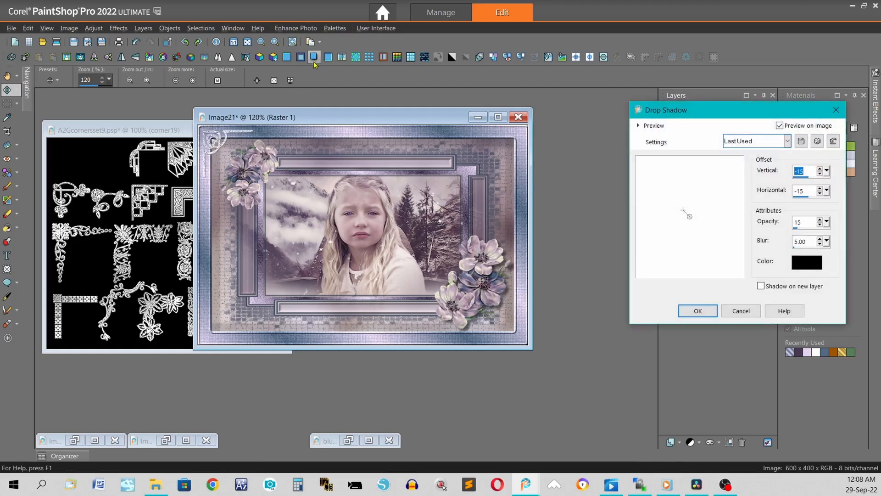
text(2)
key(Tab)
text(2)
text(50)
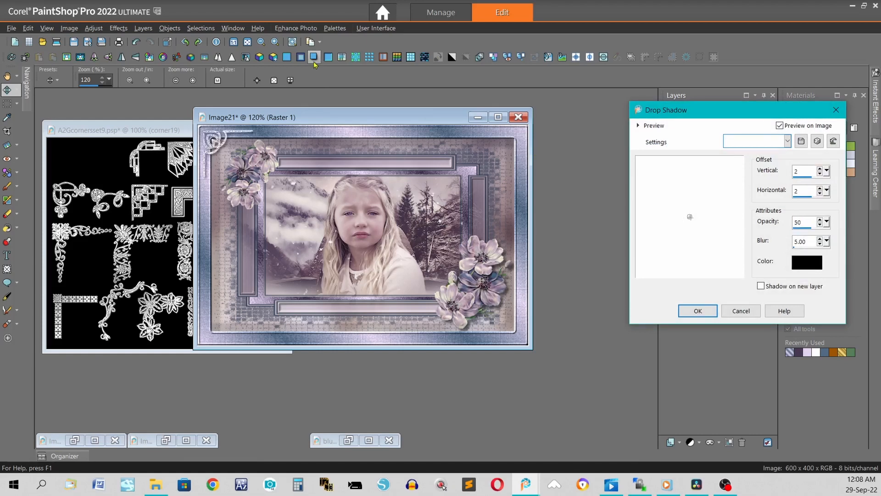
key(Tab)
text(0)
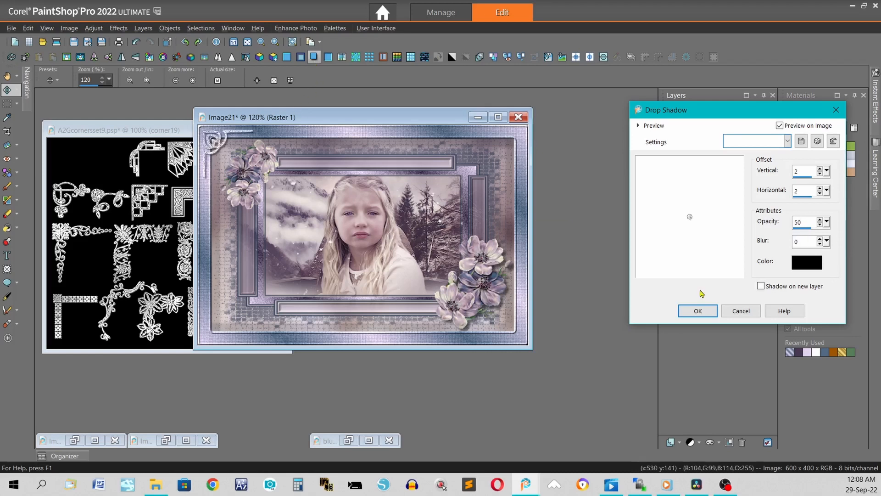
click(705, 314)
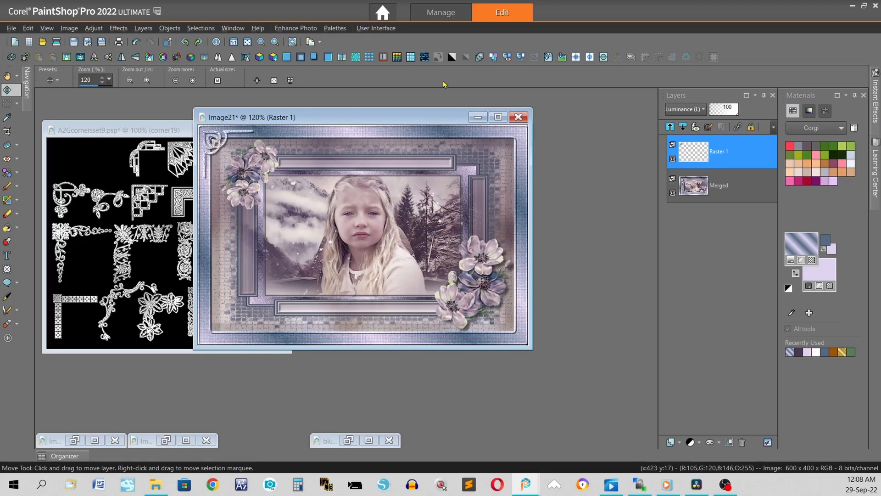
- Duplicate the corner ornament layer and mirror the copy horizontally into the top-right corner of the frame
drag(342, 117, 351, 117)
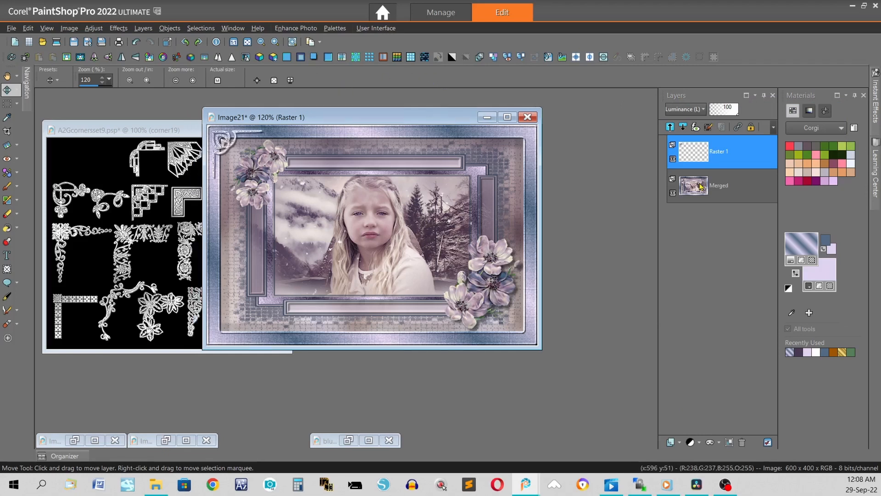
right_click(720, 153)
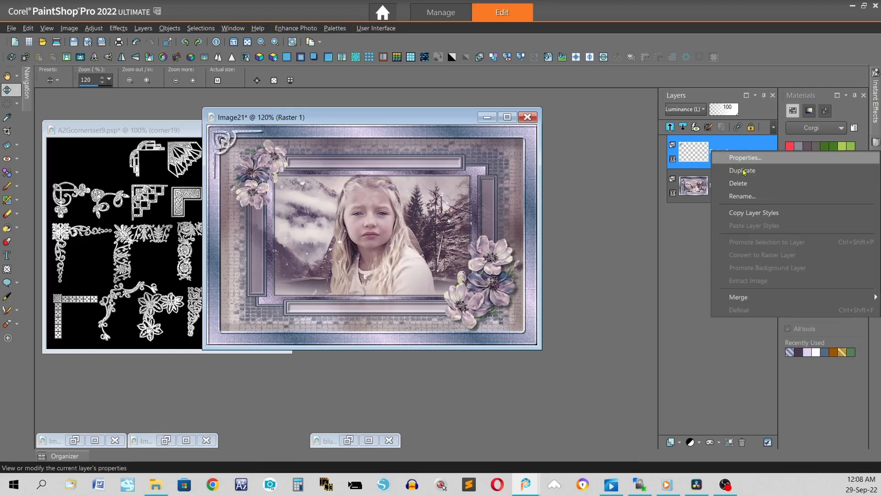
key(Escape)
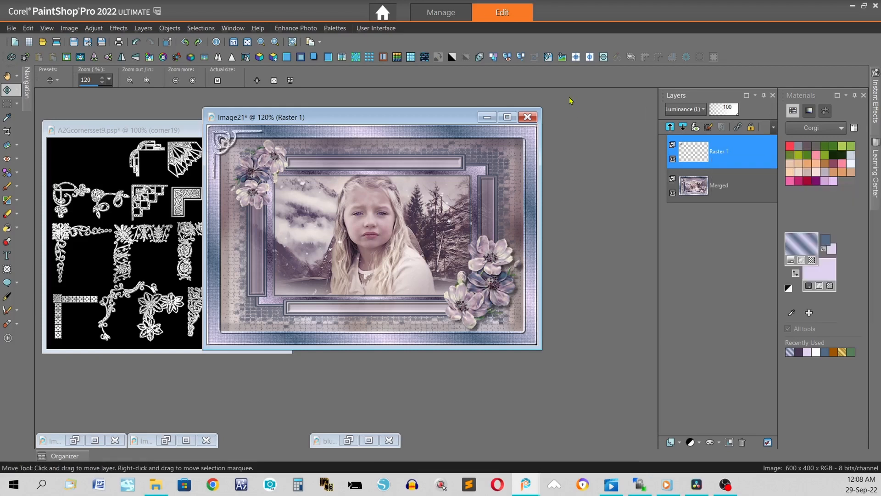
click(480, 57)
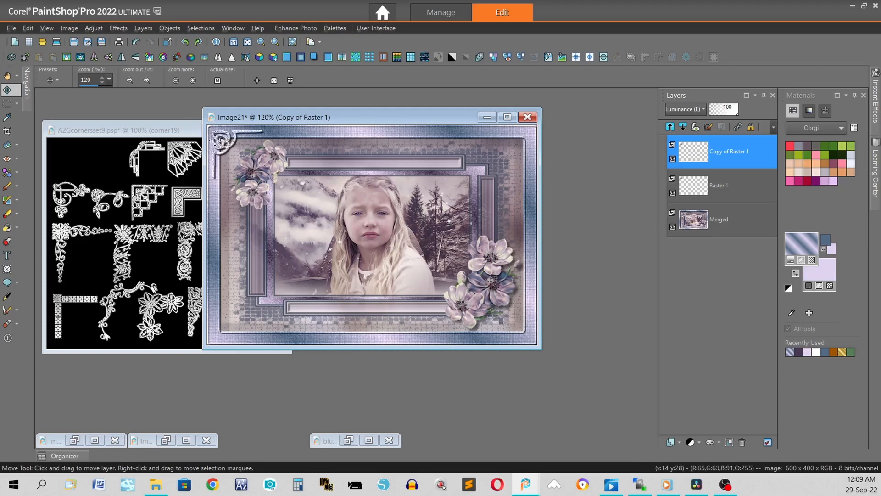
click(95, 59)
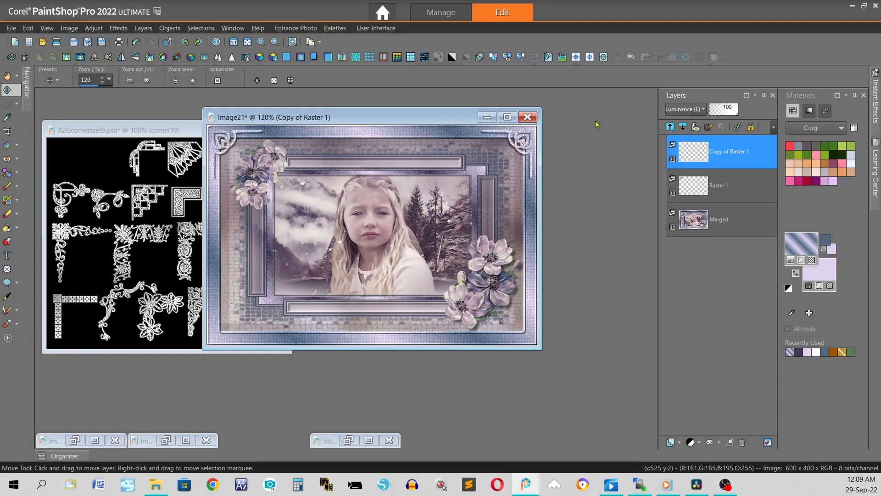
- Merge the mirrored ornament copy down into the original ornament layer
click(522, 57)
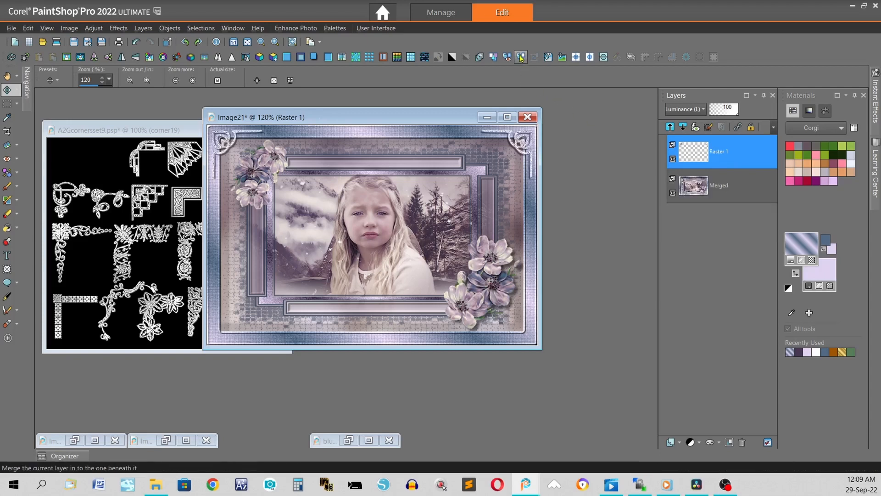
click(140, 30)
mouse_move(179, 208)
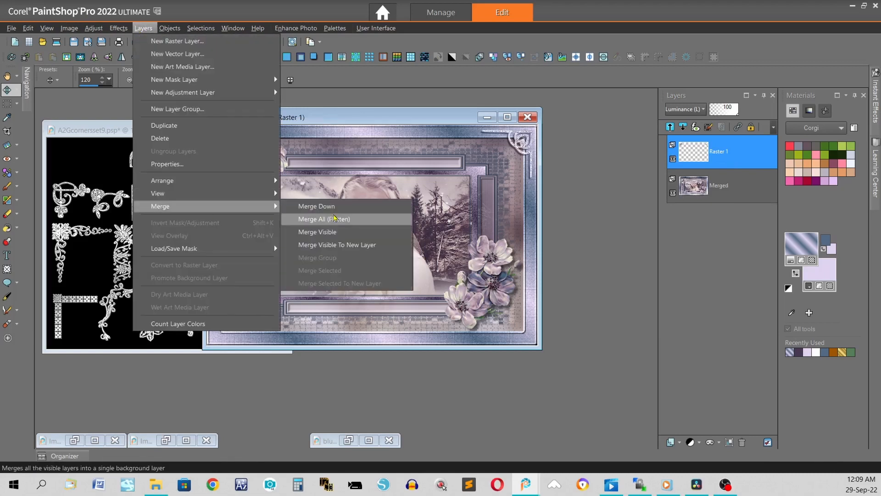
click(591, 170)
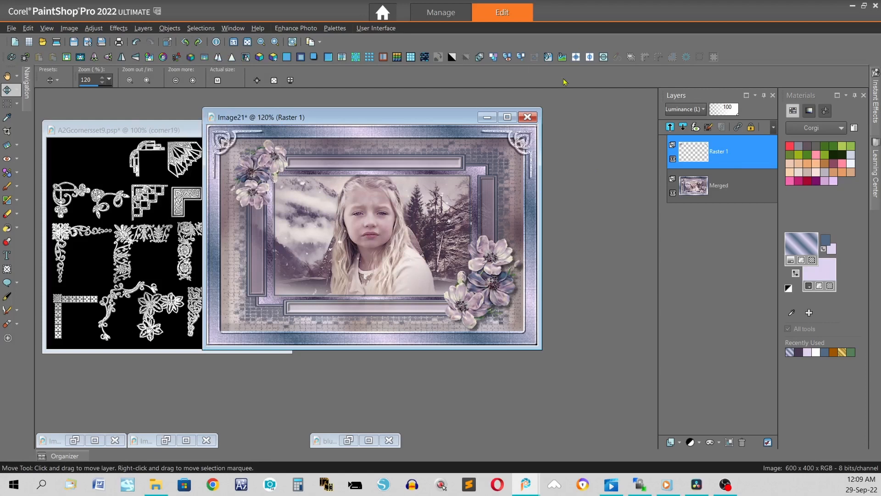
- Add a vertically flipped duplicate of the ornament pair for the frame's bottom corners, and flatten all layers into a single background
click(480, 58)
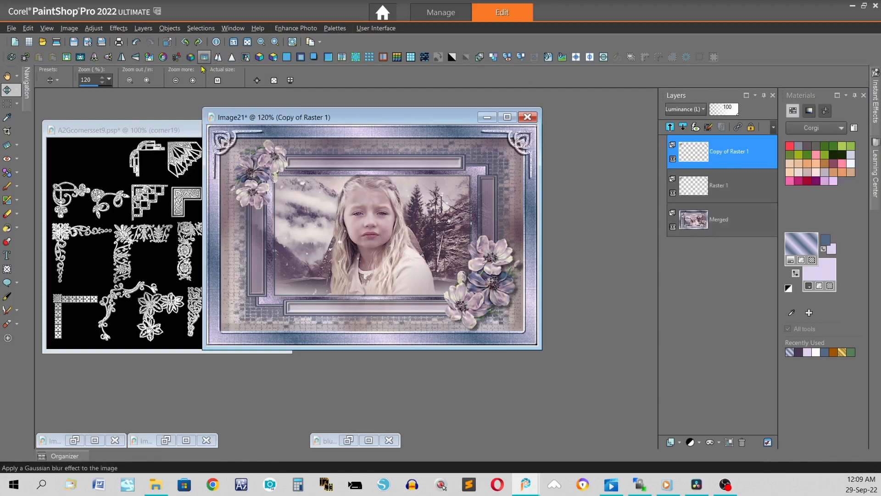
click(107, 58)
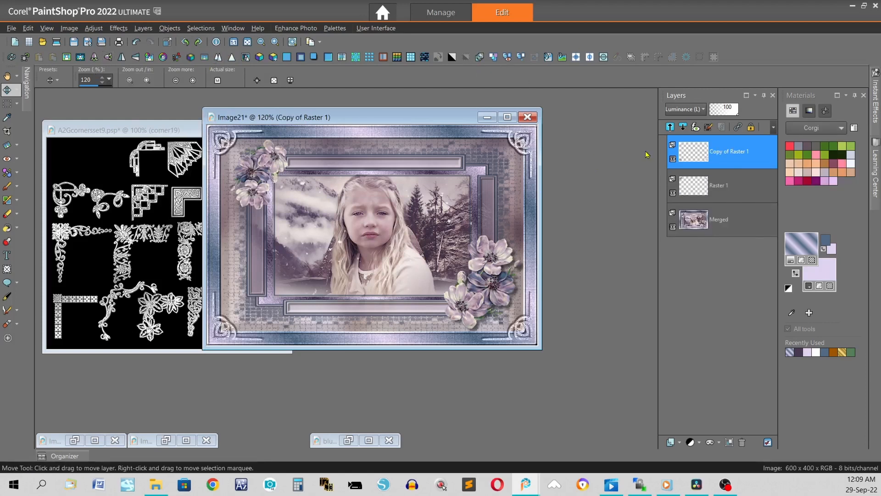
click(495, 60)
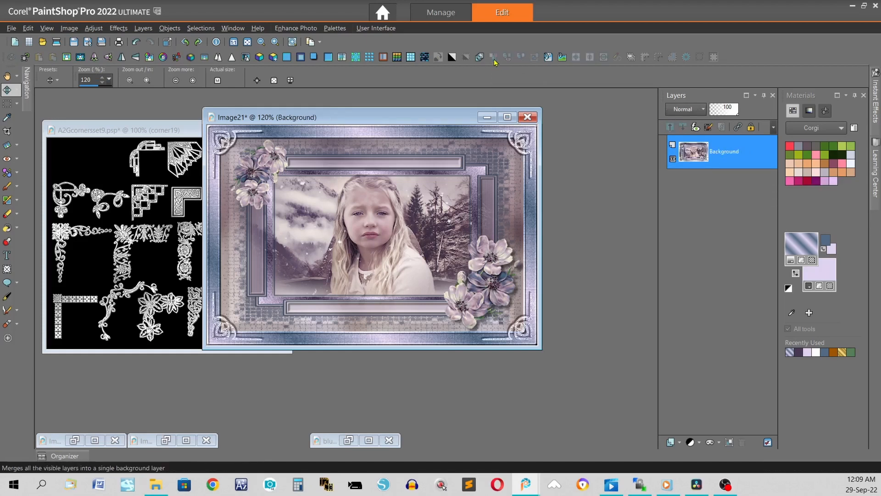
click(143, 30)
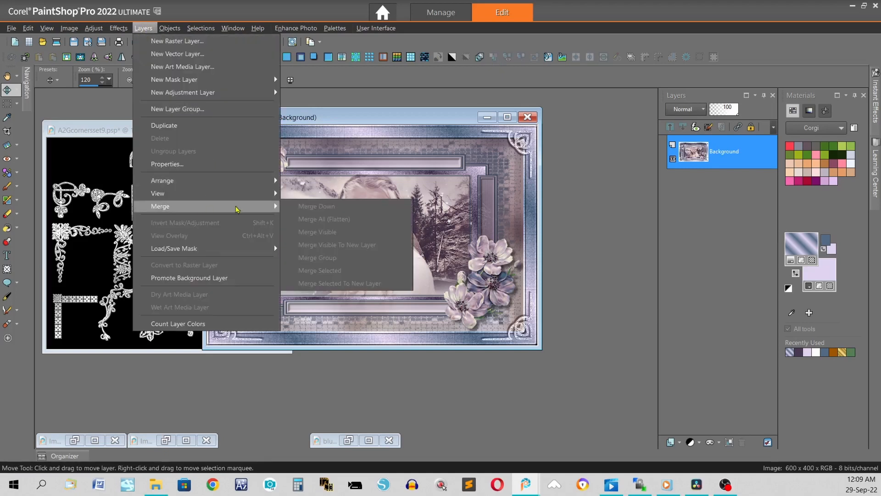